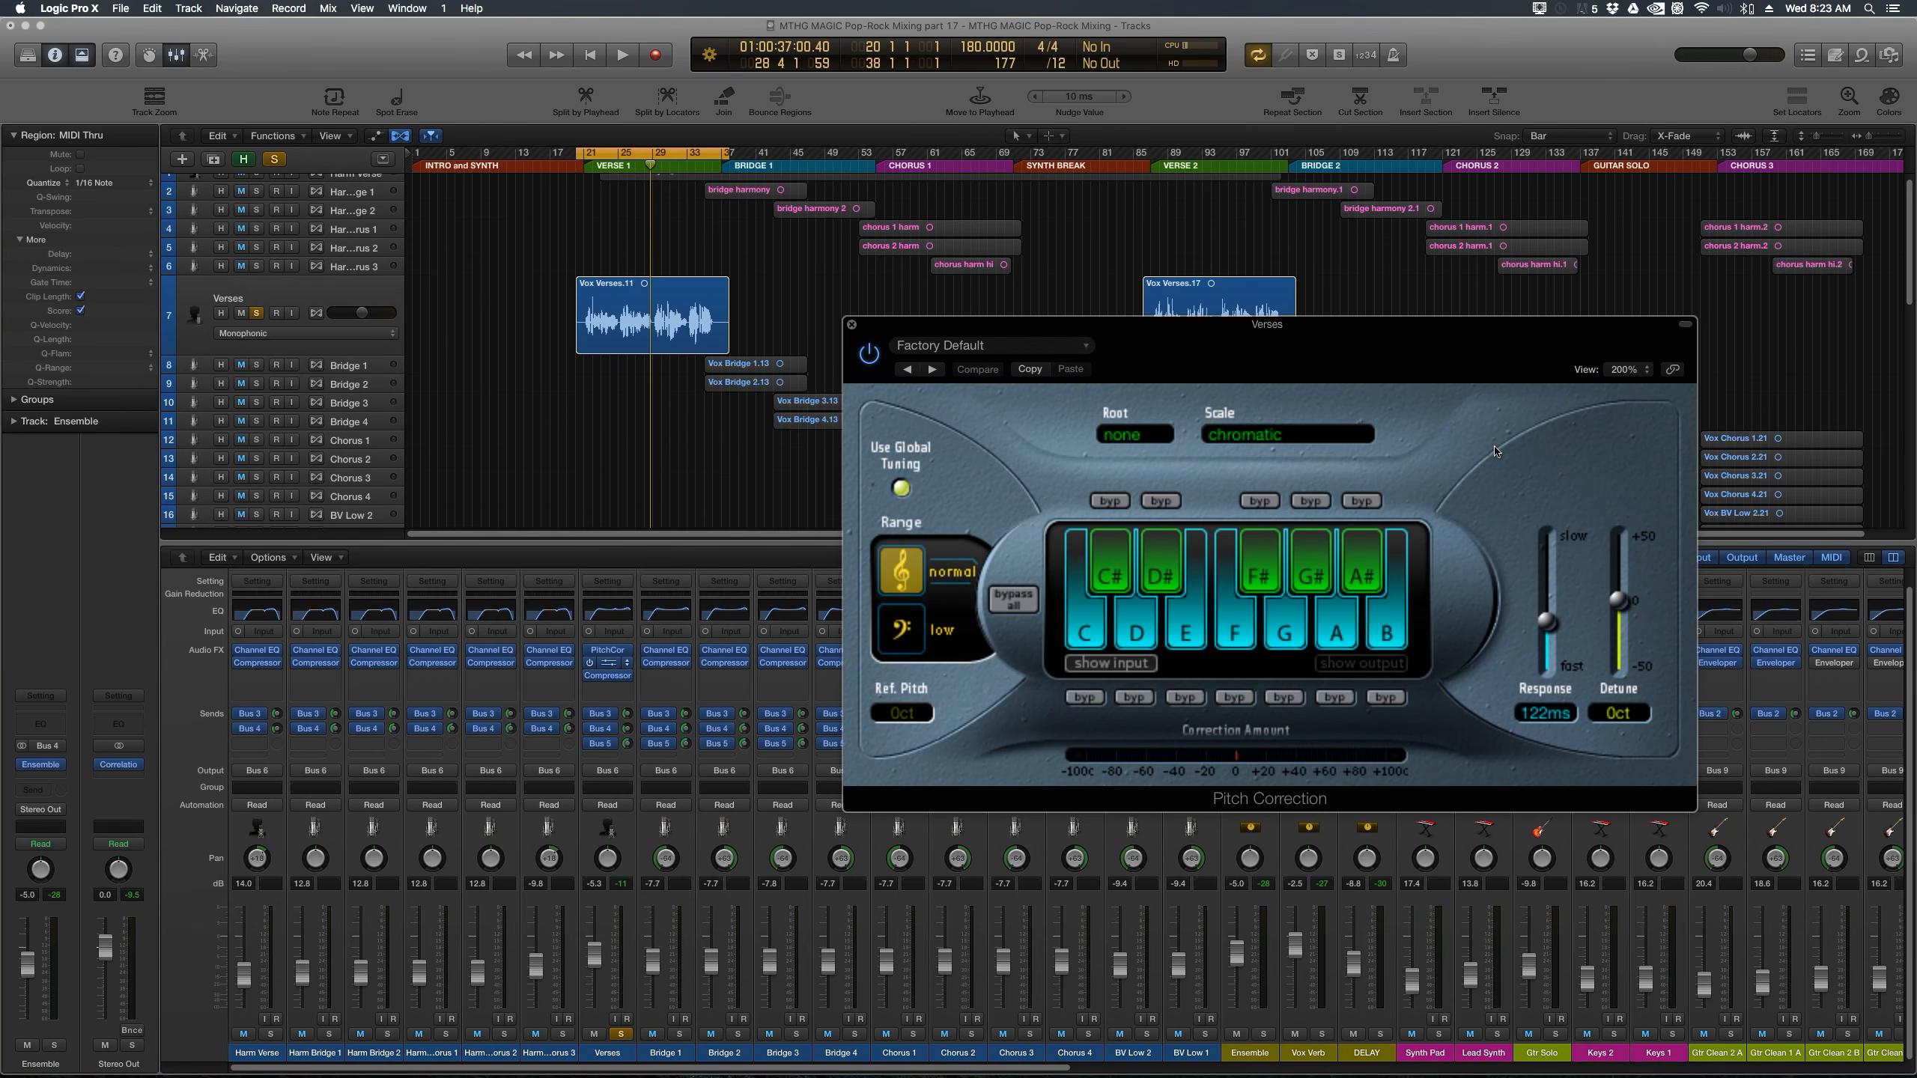
Step: Clear the plug-in window from the verse regions and audition the Verse 1 vocal with Pitch Correction bypassed
{"action": "left_click_drag", "start_coordinate": [1041, 331], "coordinate": [720, 424]}
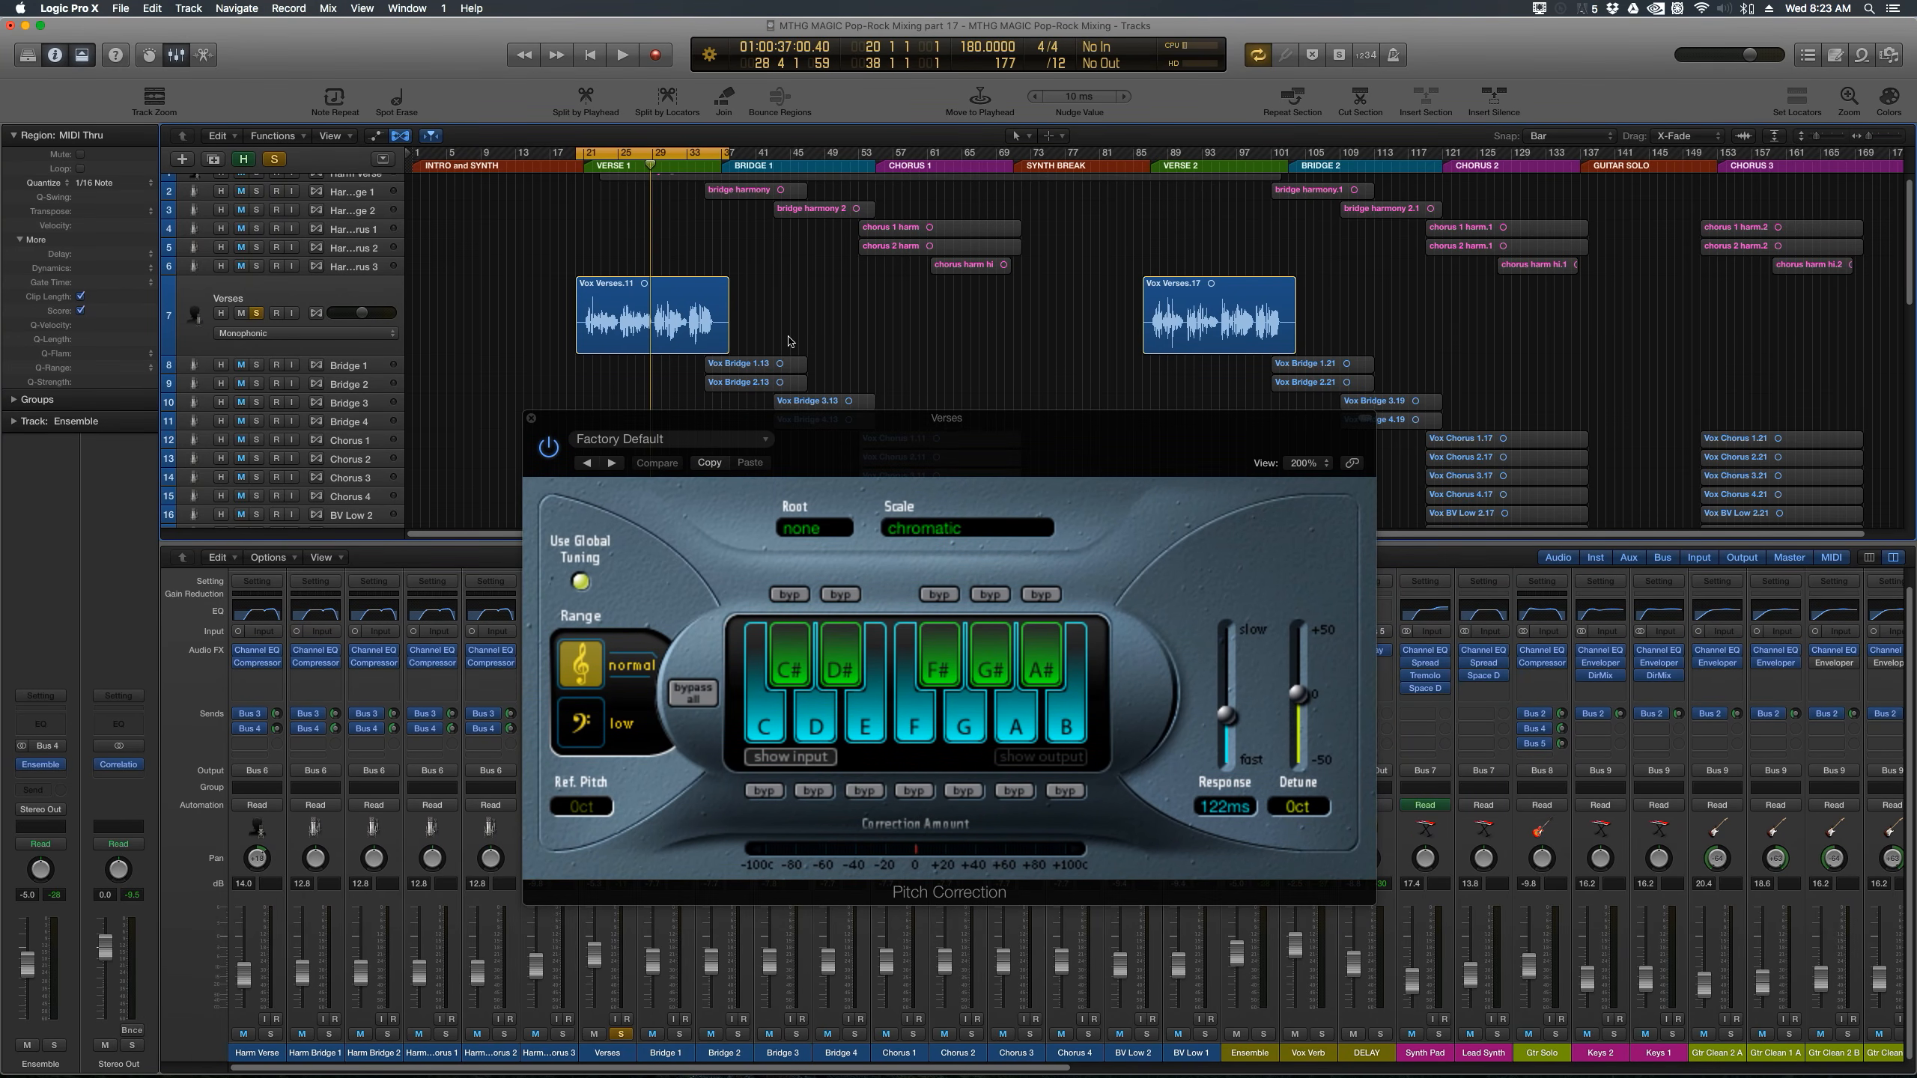
{"action": "left_click", "coordinate": [594, 316]}
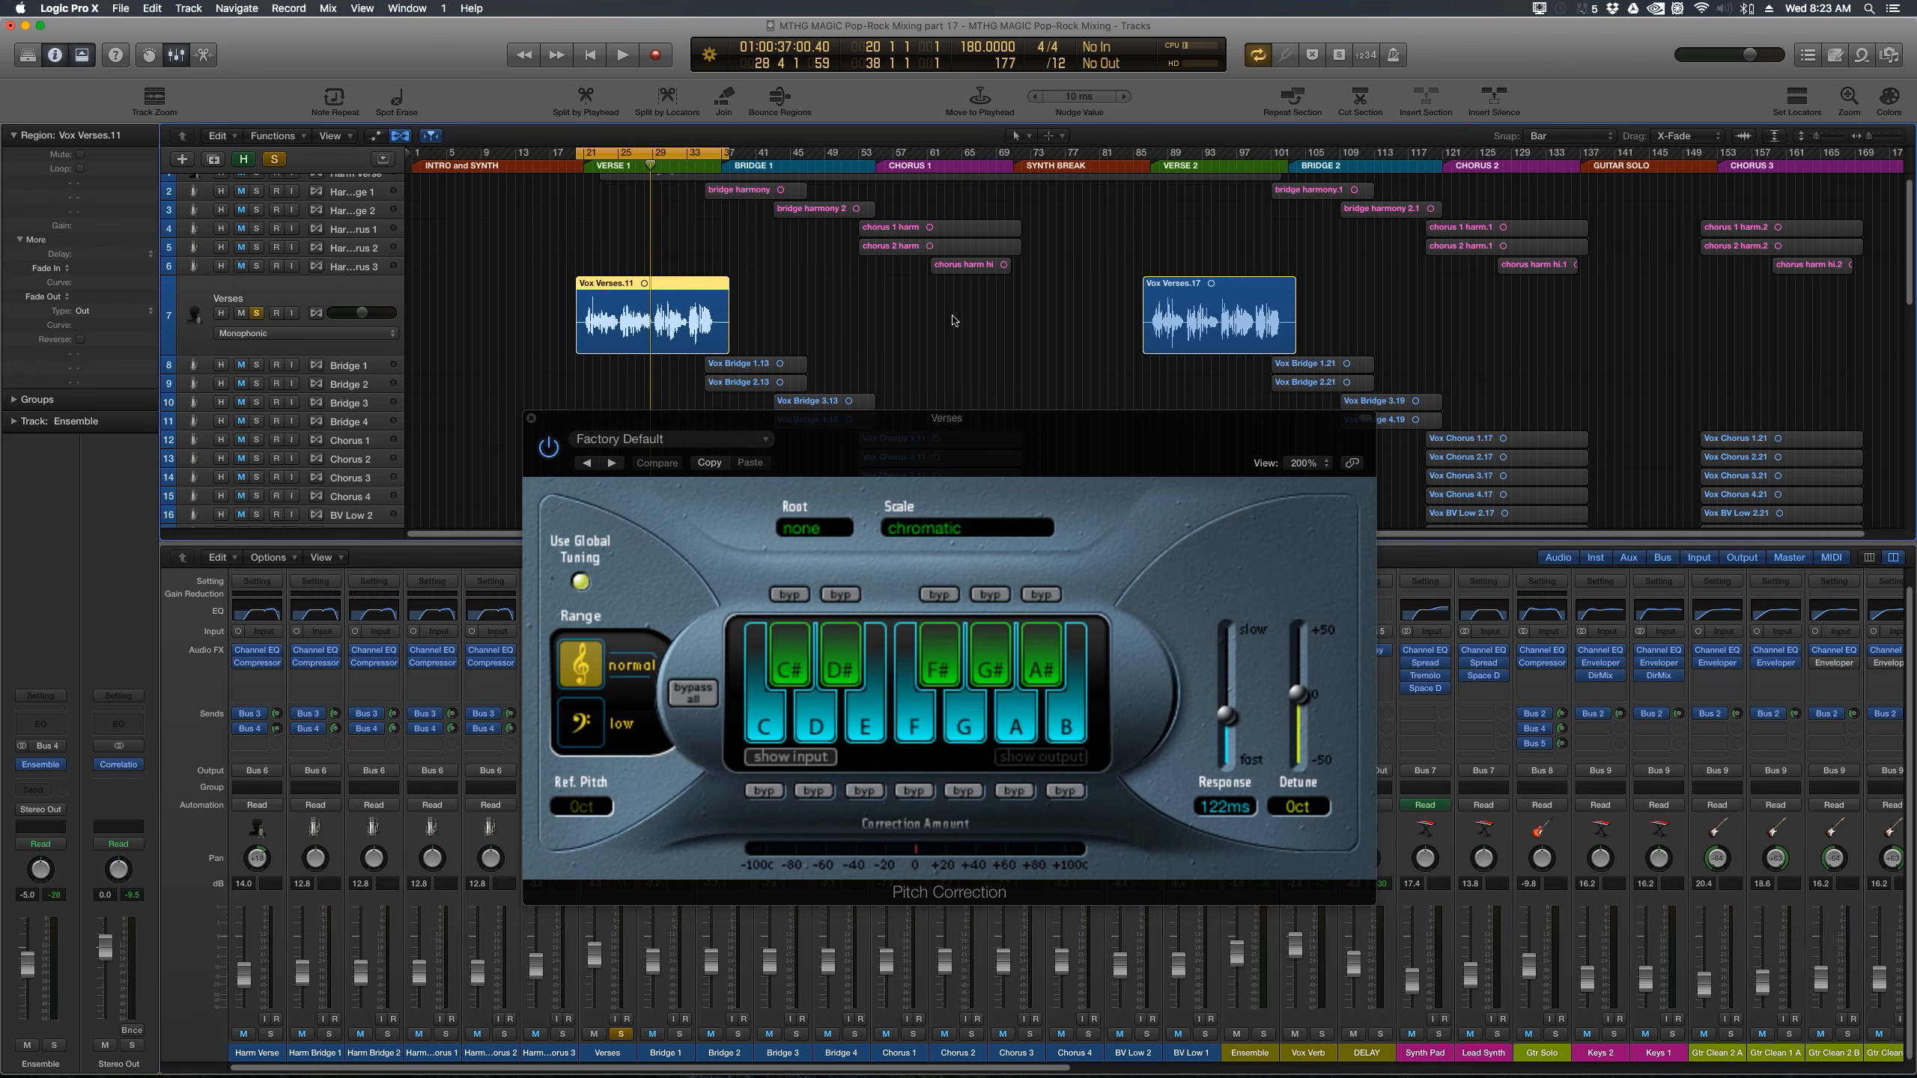
{"action": "left_click", "coordinate": [1167, 313]}
{"action": "left_click_drag", "start_coordinate": [1033, 423], "coordinate": [1432, 389]}
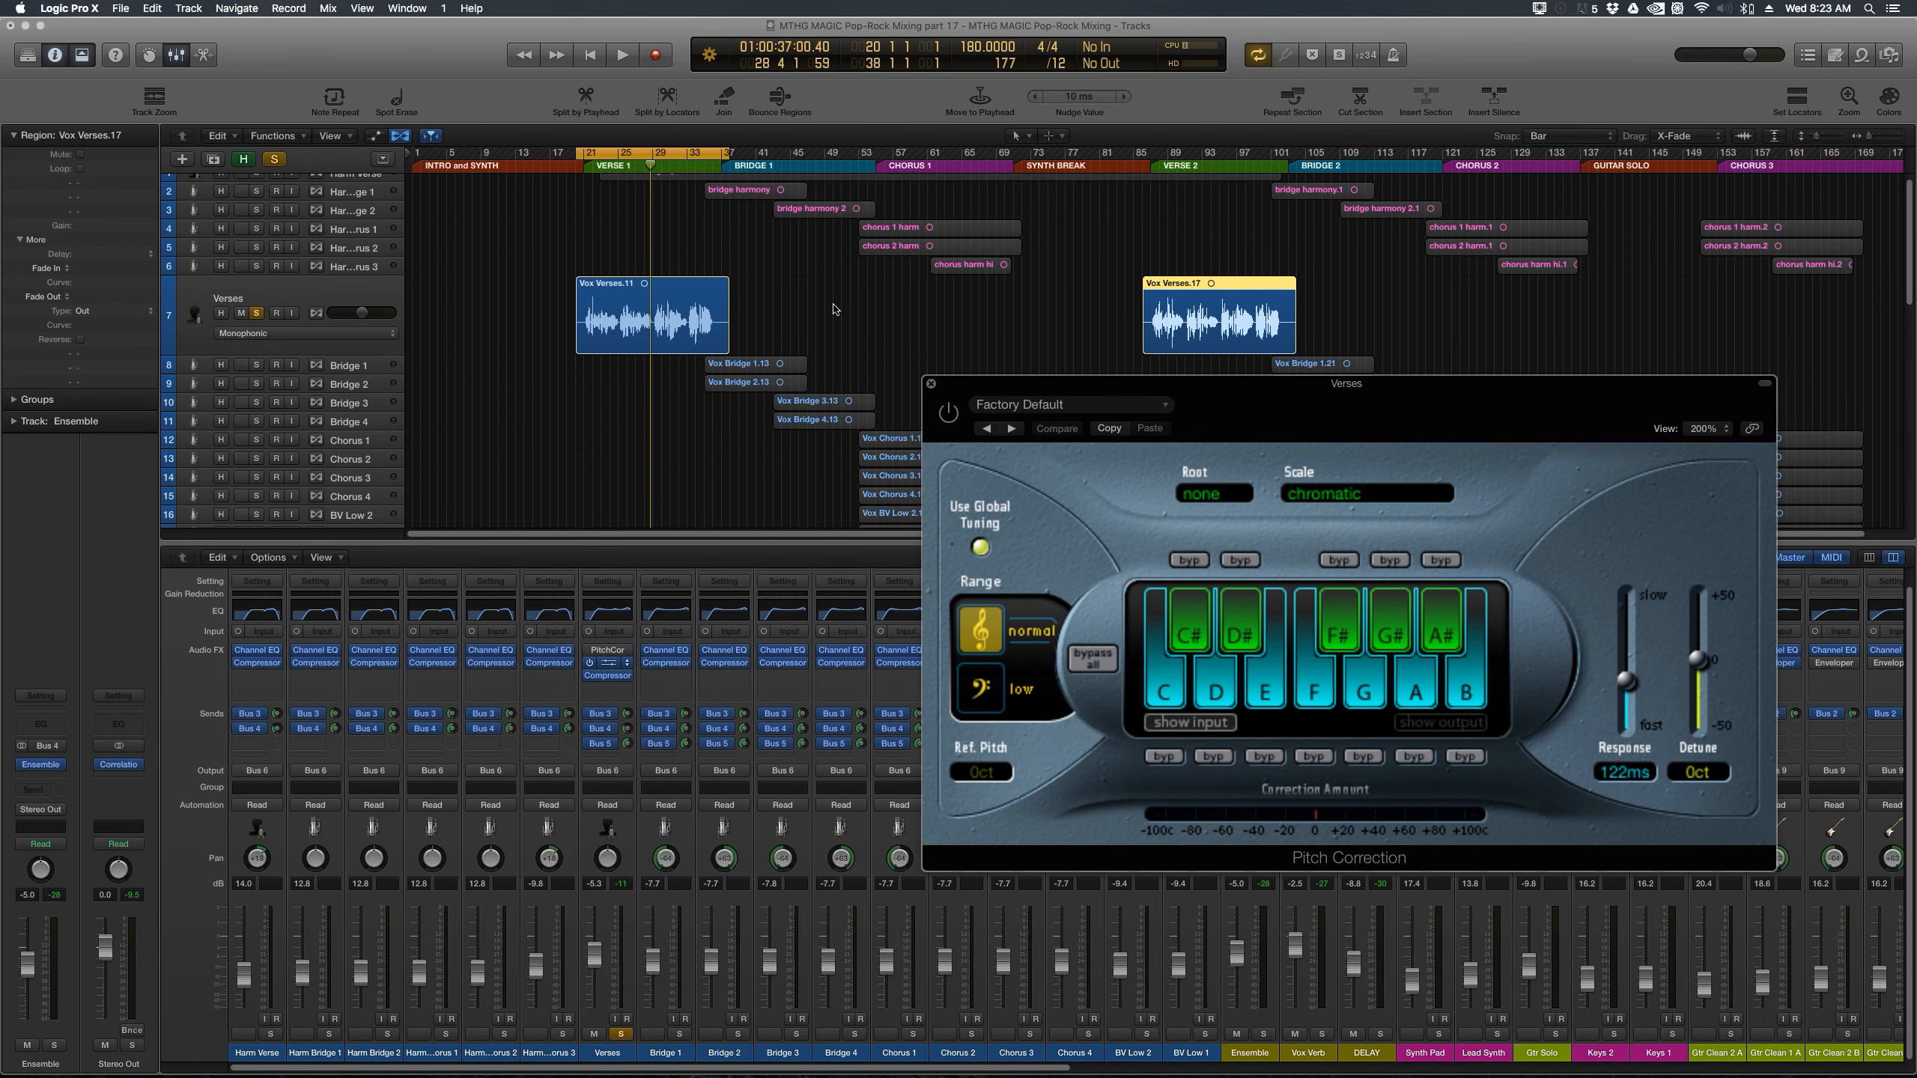
{"action": "left_click", "coordinate": [608, 296]}
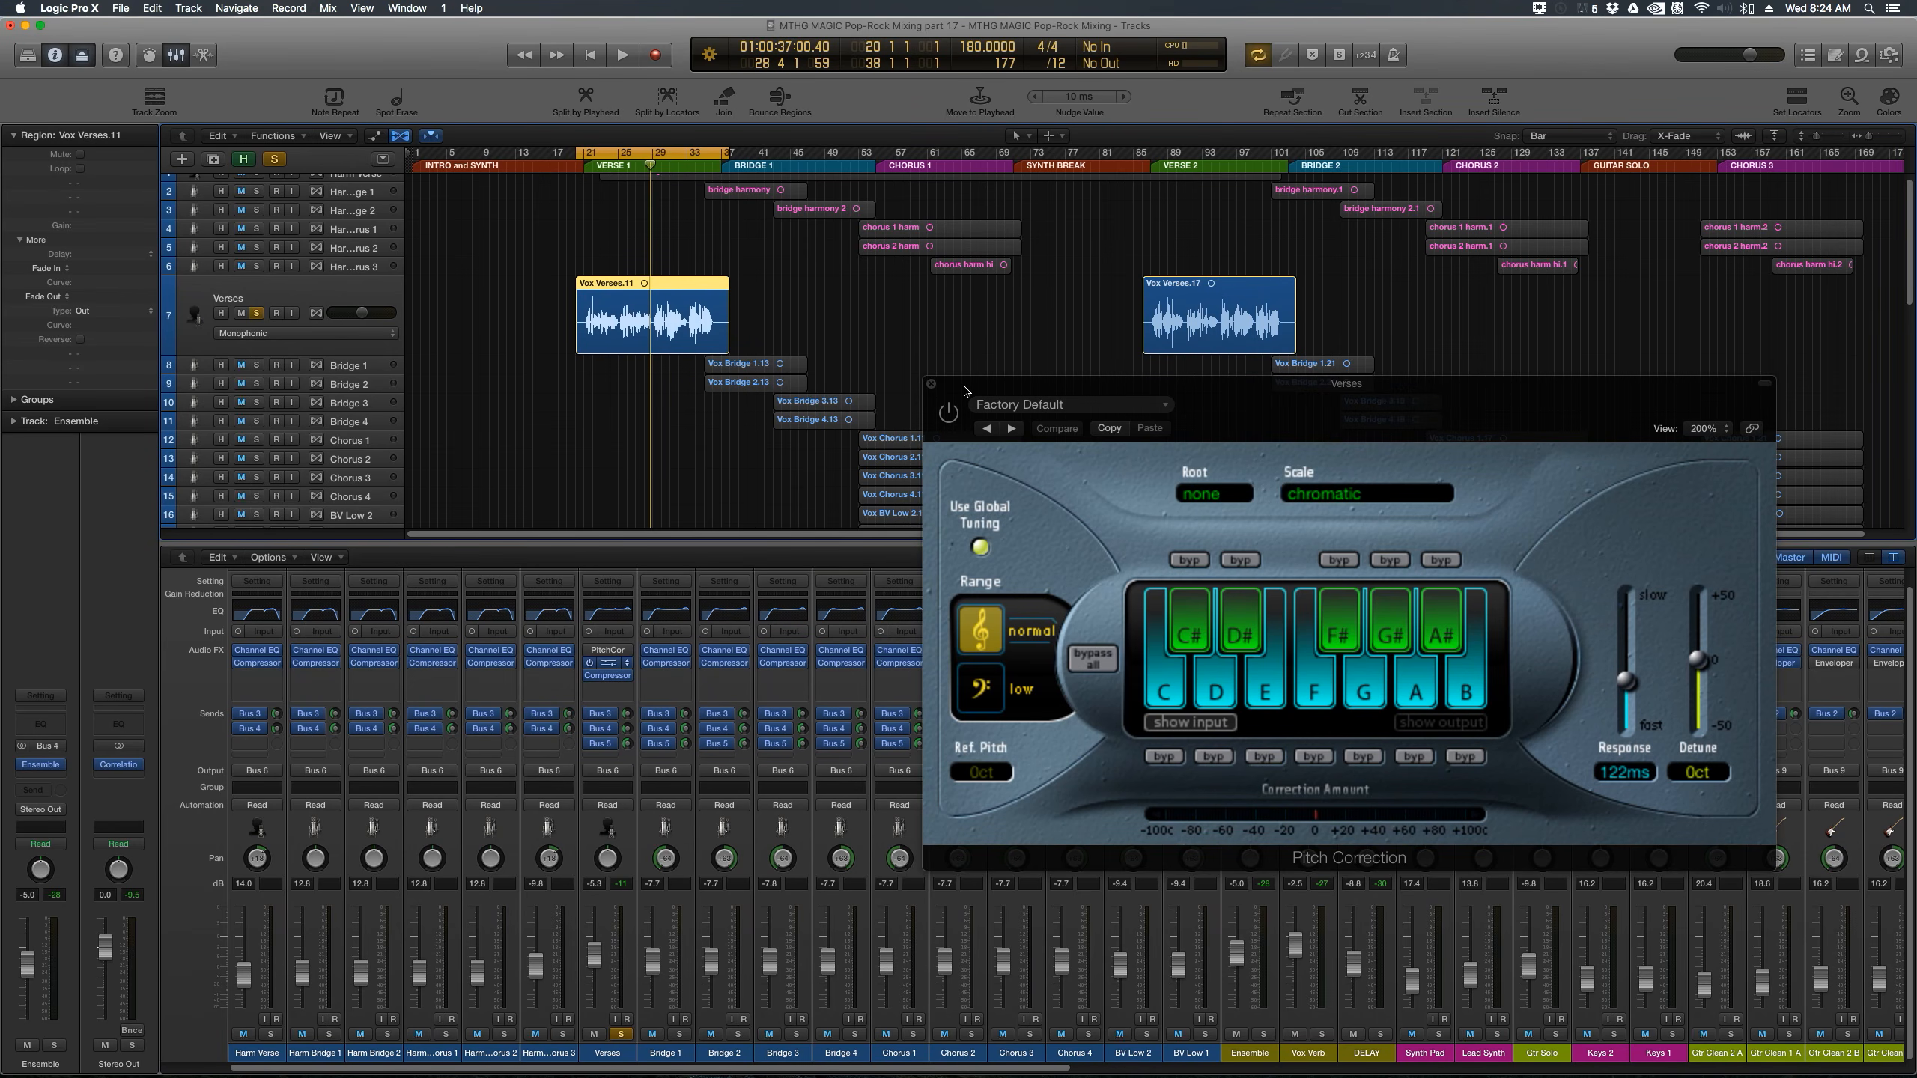
{"action": "key", "text": "space"}
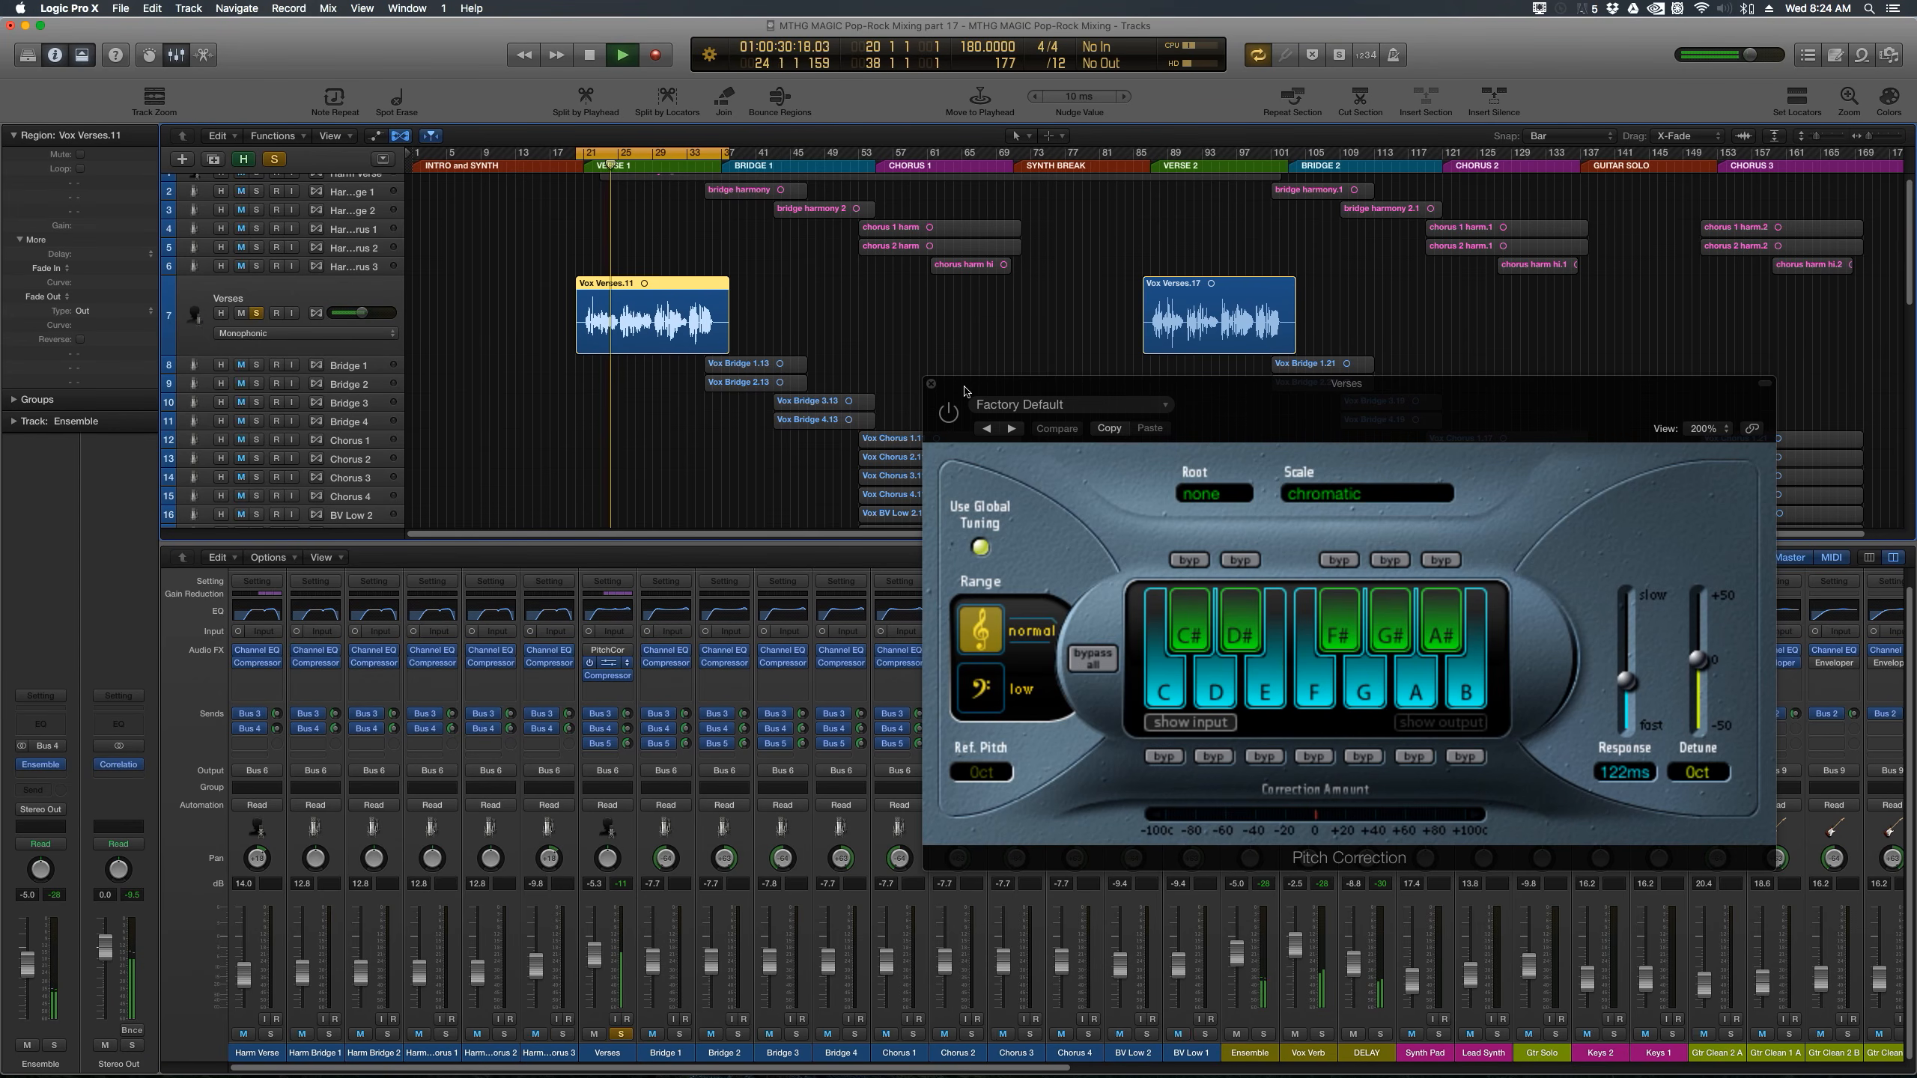
{"action": "key", "text": "space"}
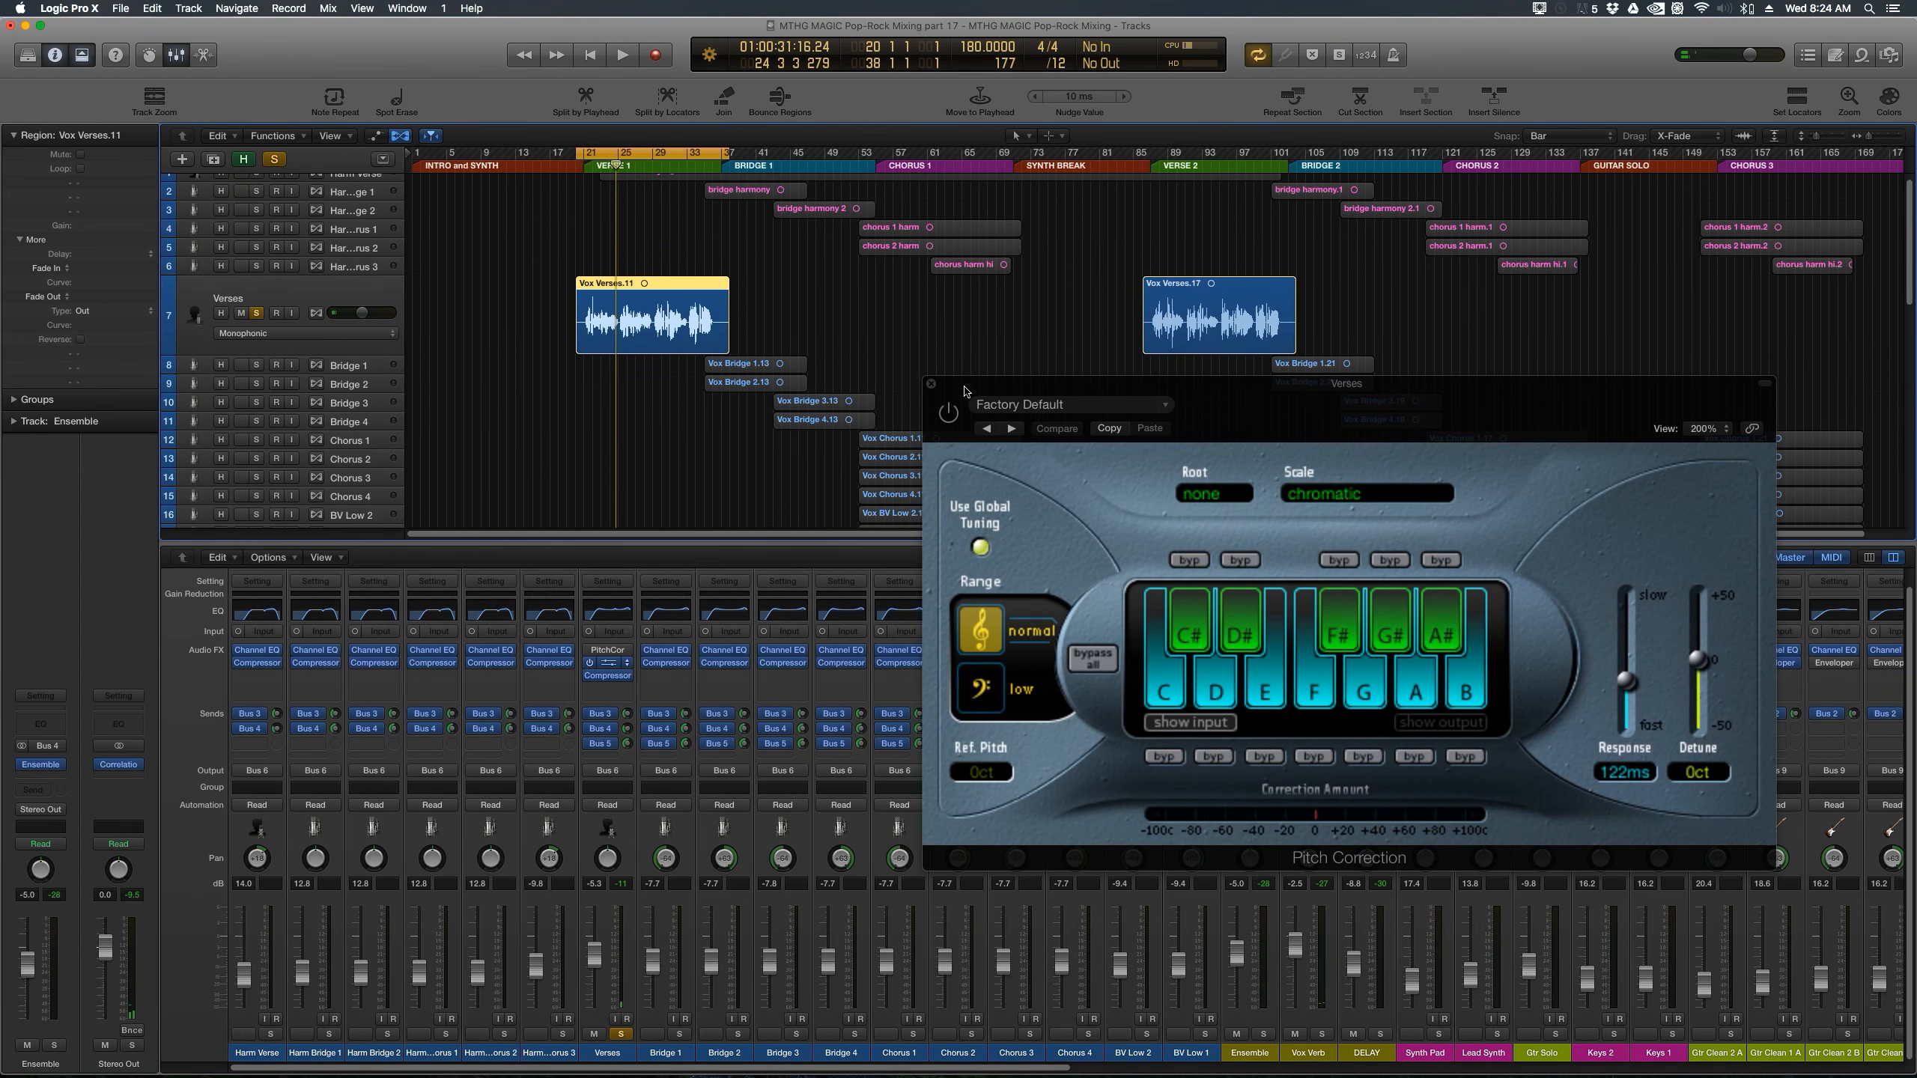
Step: Set the cycle locators to the Vox Verses.17 region and audition the Verse 2 vocal with Pitch Correction bypassed
{"action": "left_click", "coordinate": [1188, 286]}
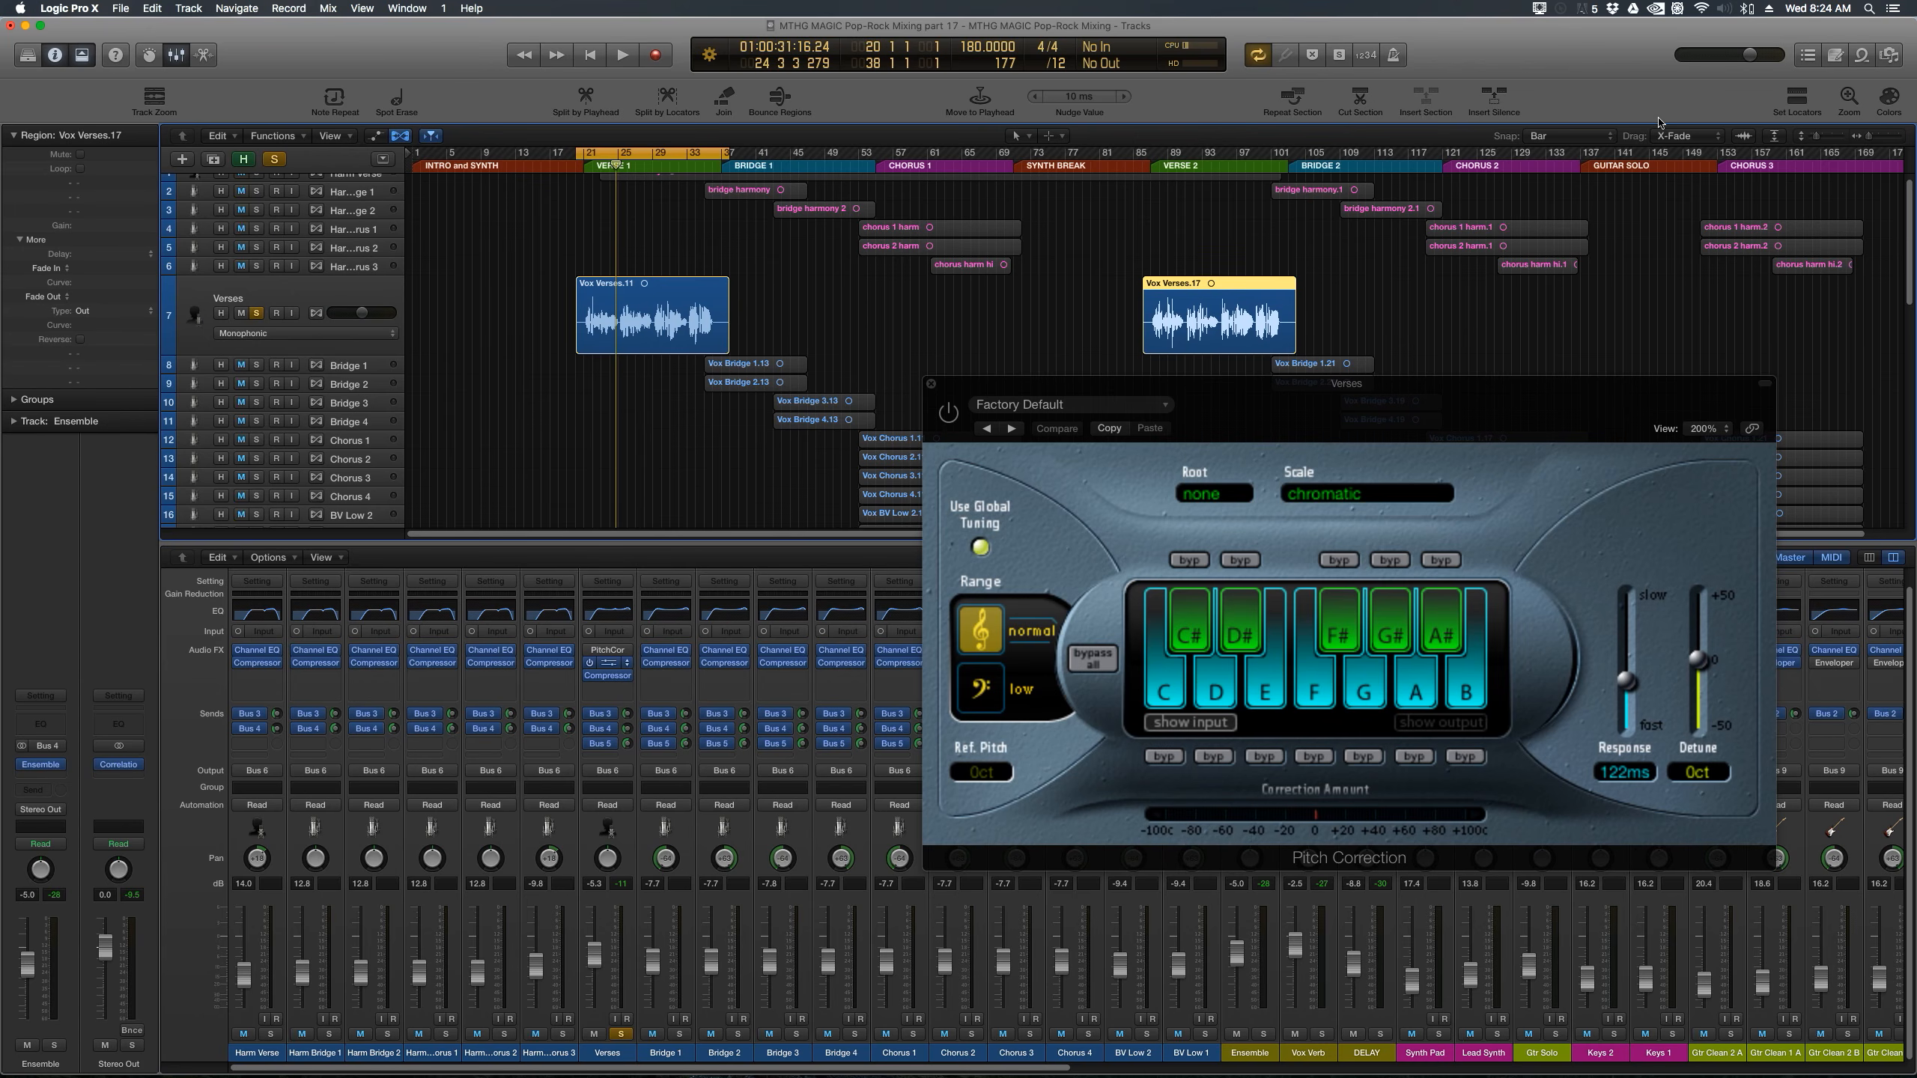
{"action": "left_click", "coordinate": [1797, 98]}
{"action": "key", "text": "space"}
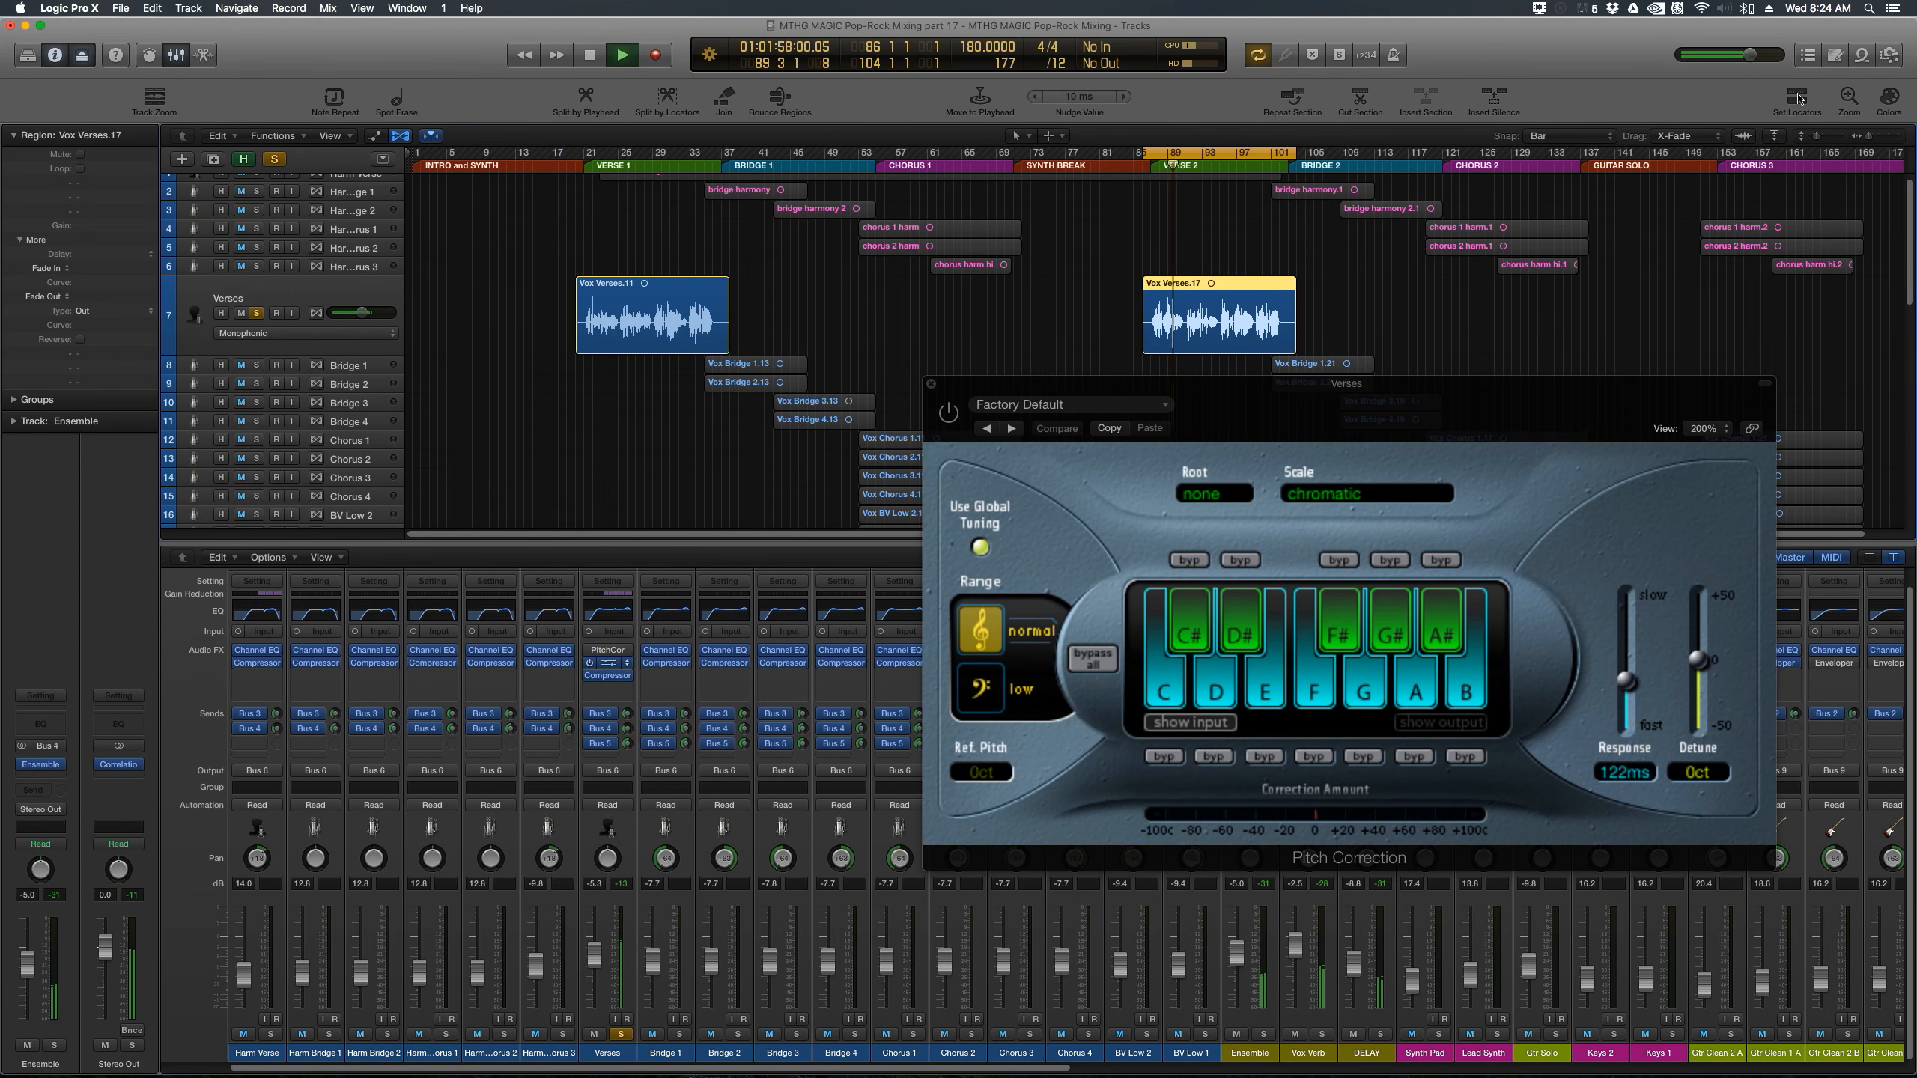
{"action": "key", "text": "space"}
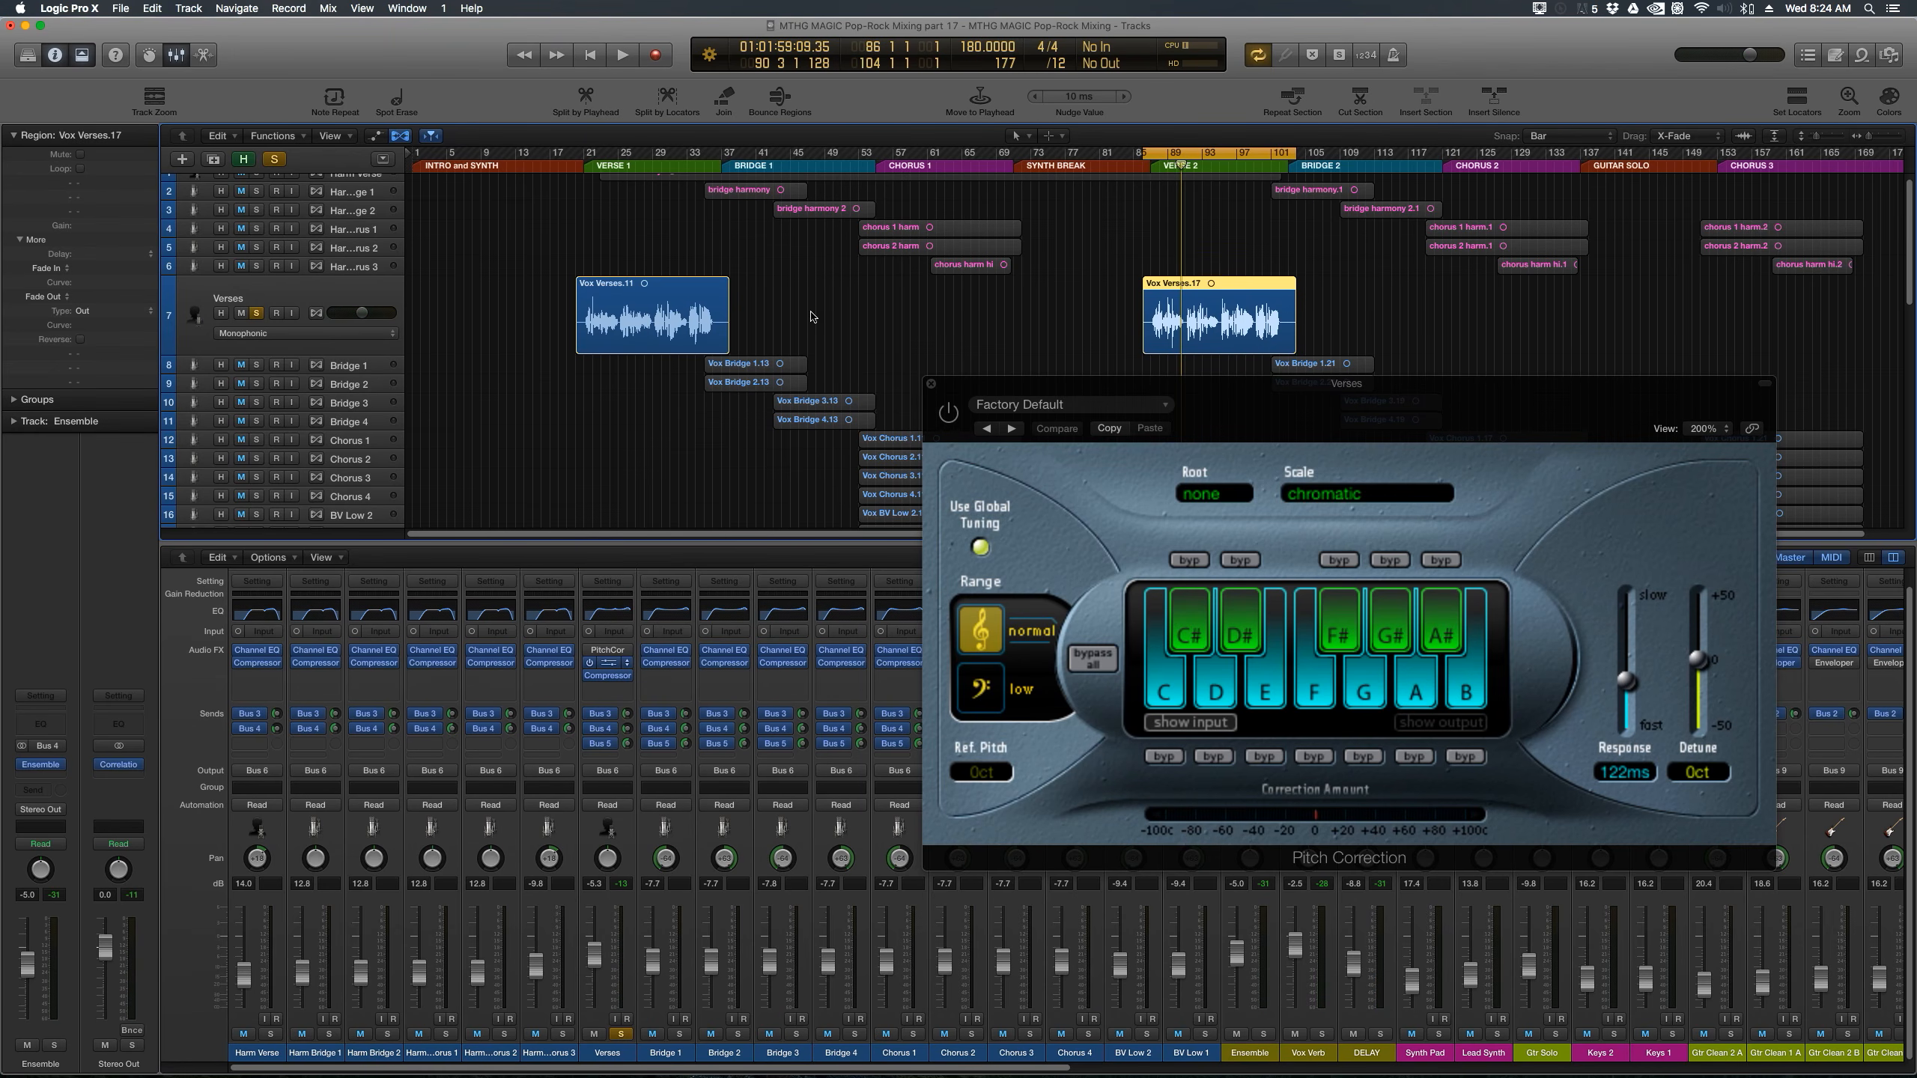
Step: Set the cycle locators around the Vox Verses.11 region and reposition the Pitch Correction window
{"action": "left_click", "coordinate": [713, 316]}
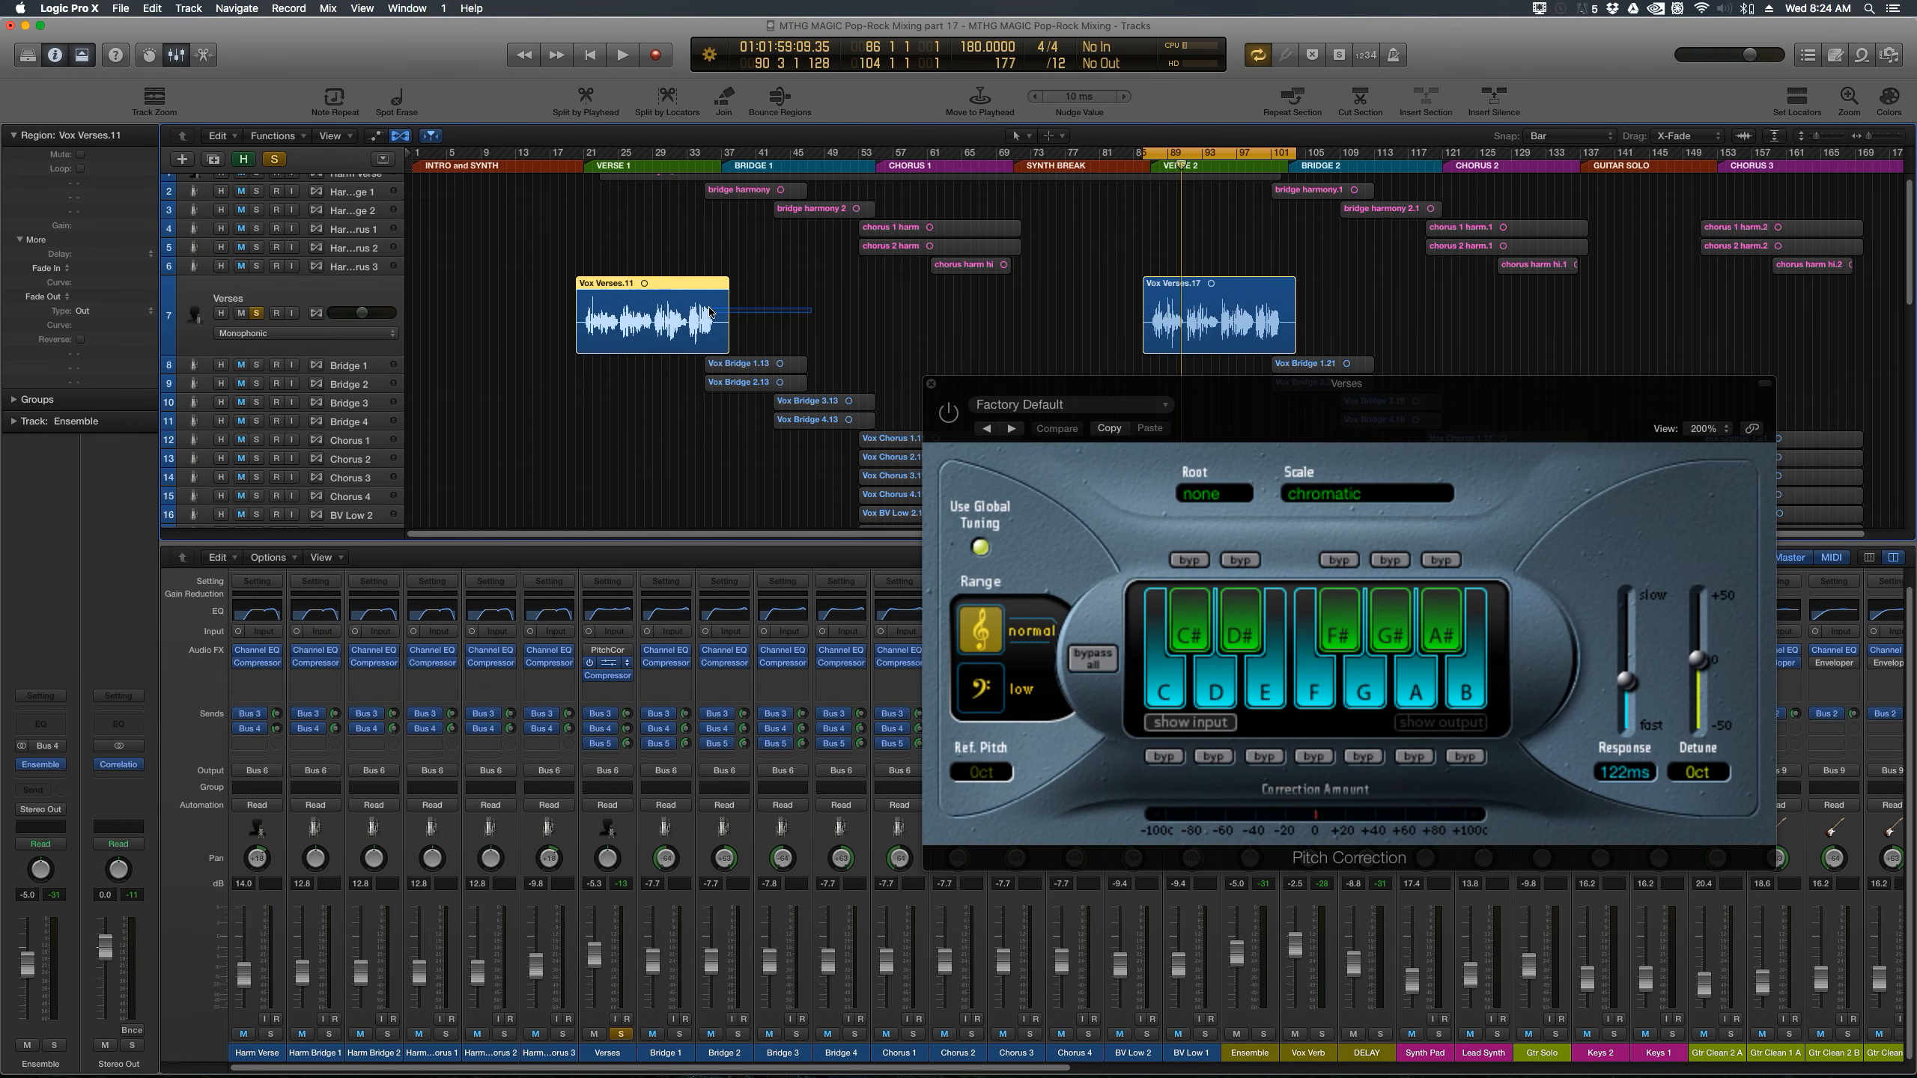
{"action": "left_click", "coordinate": [1798, 94]}
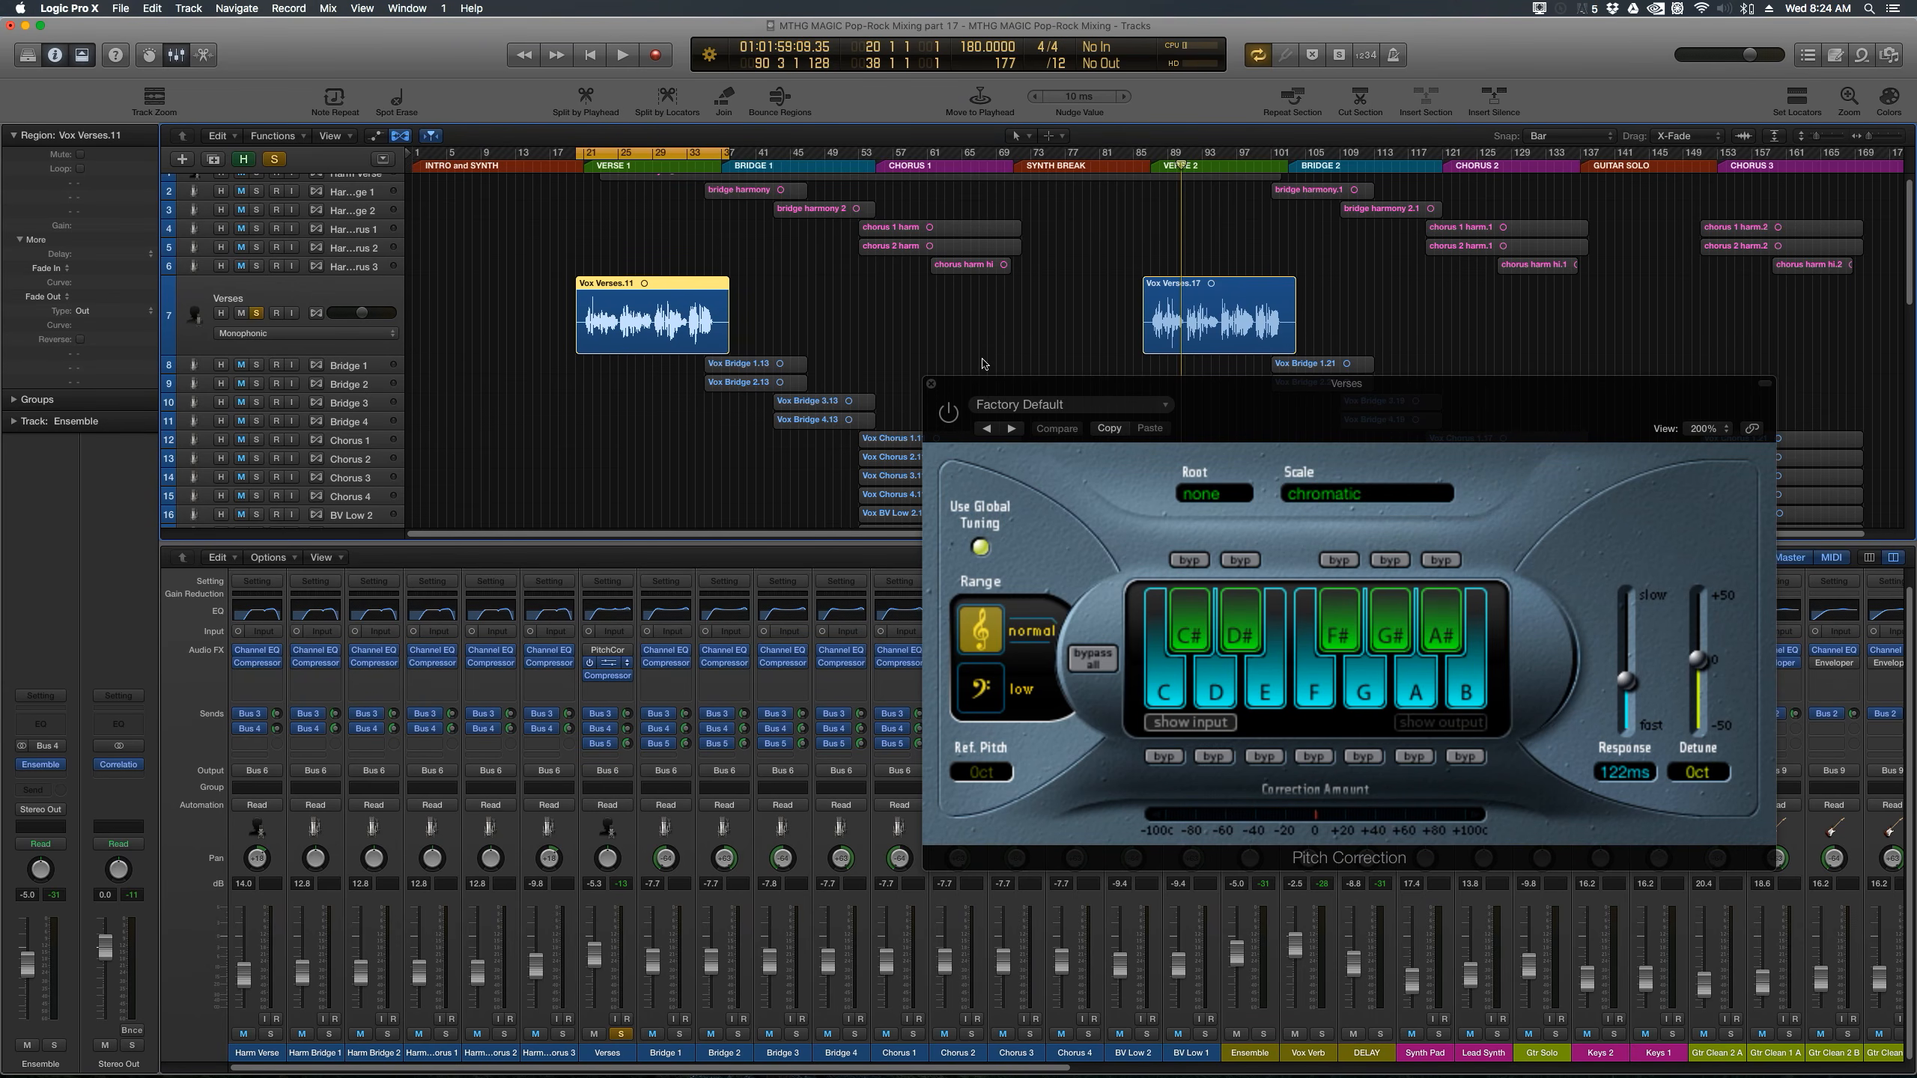
{"action": "left_click_drag", "start_coordinate": [983, 386], "coordinate": [885, 396]}
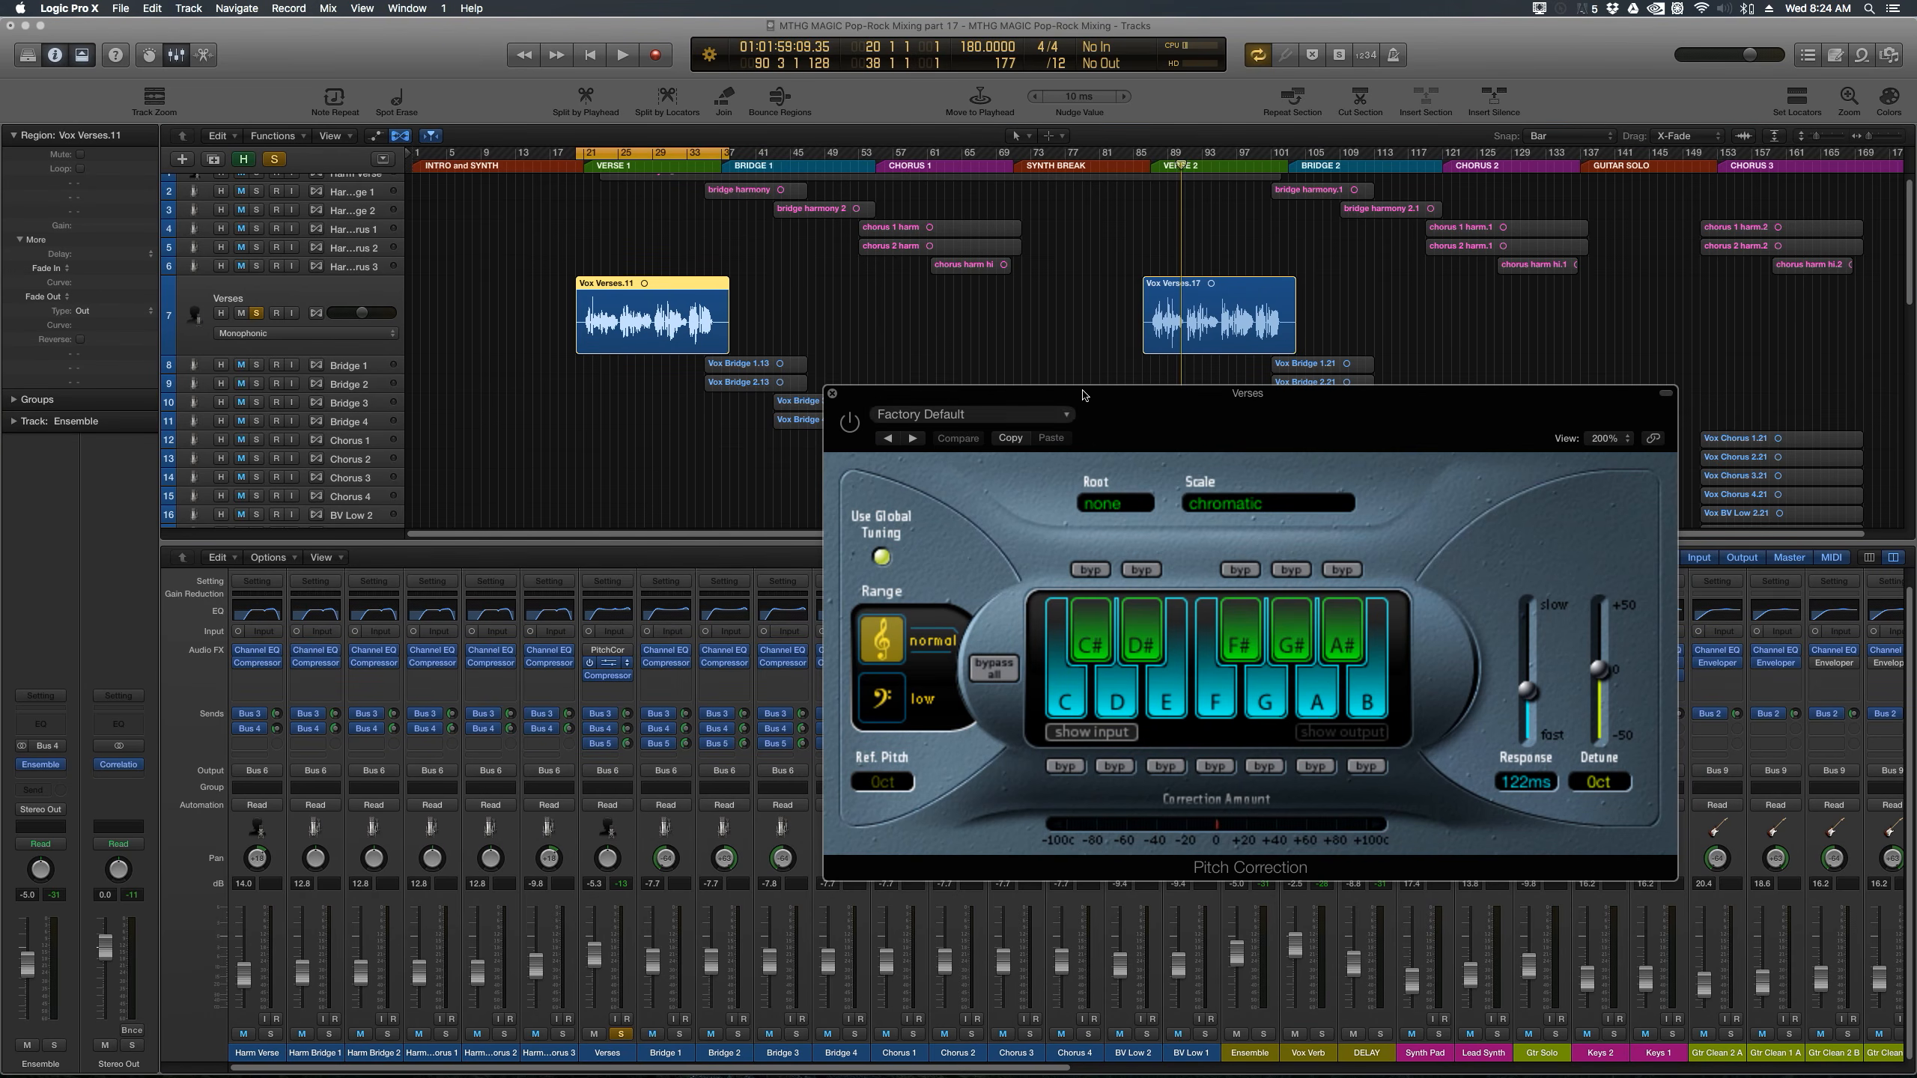
{"action": "left_click_drag", "start_coordinate": [1097, 407], "coordinate": [1211, 390]}
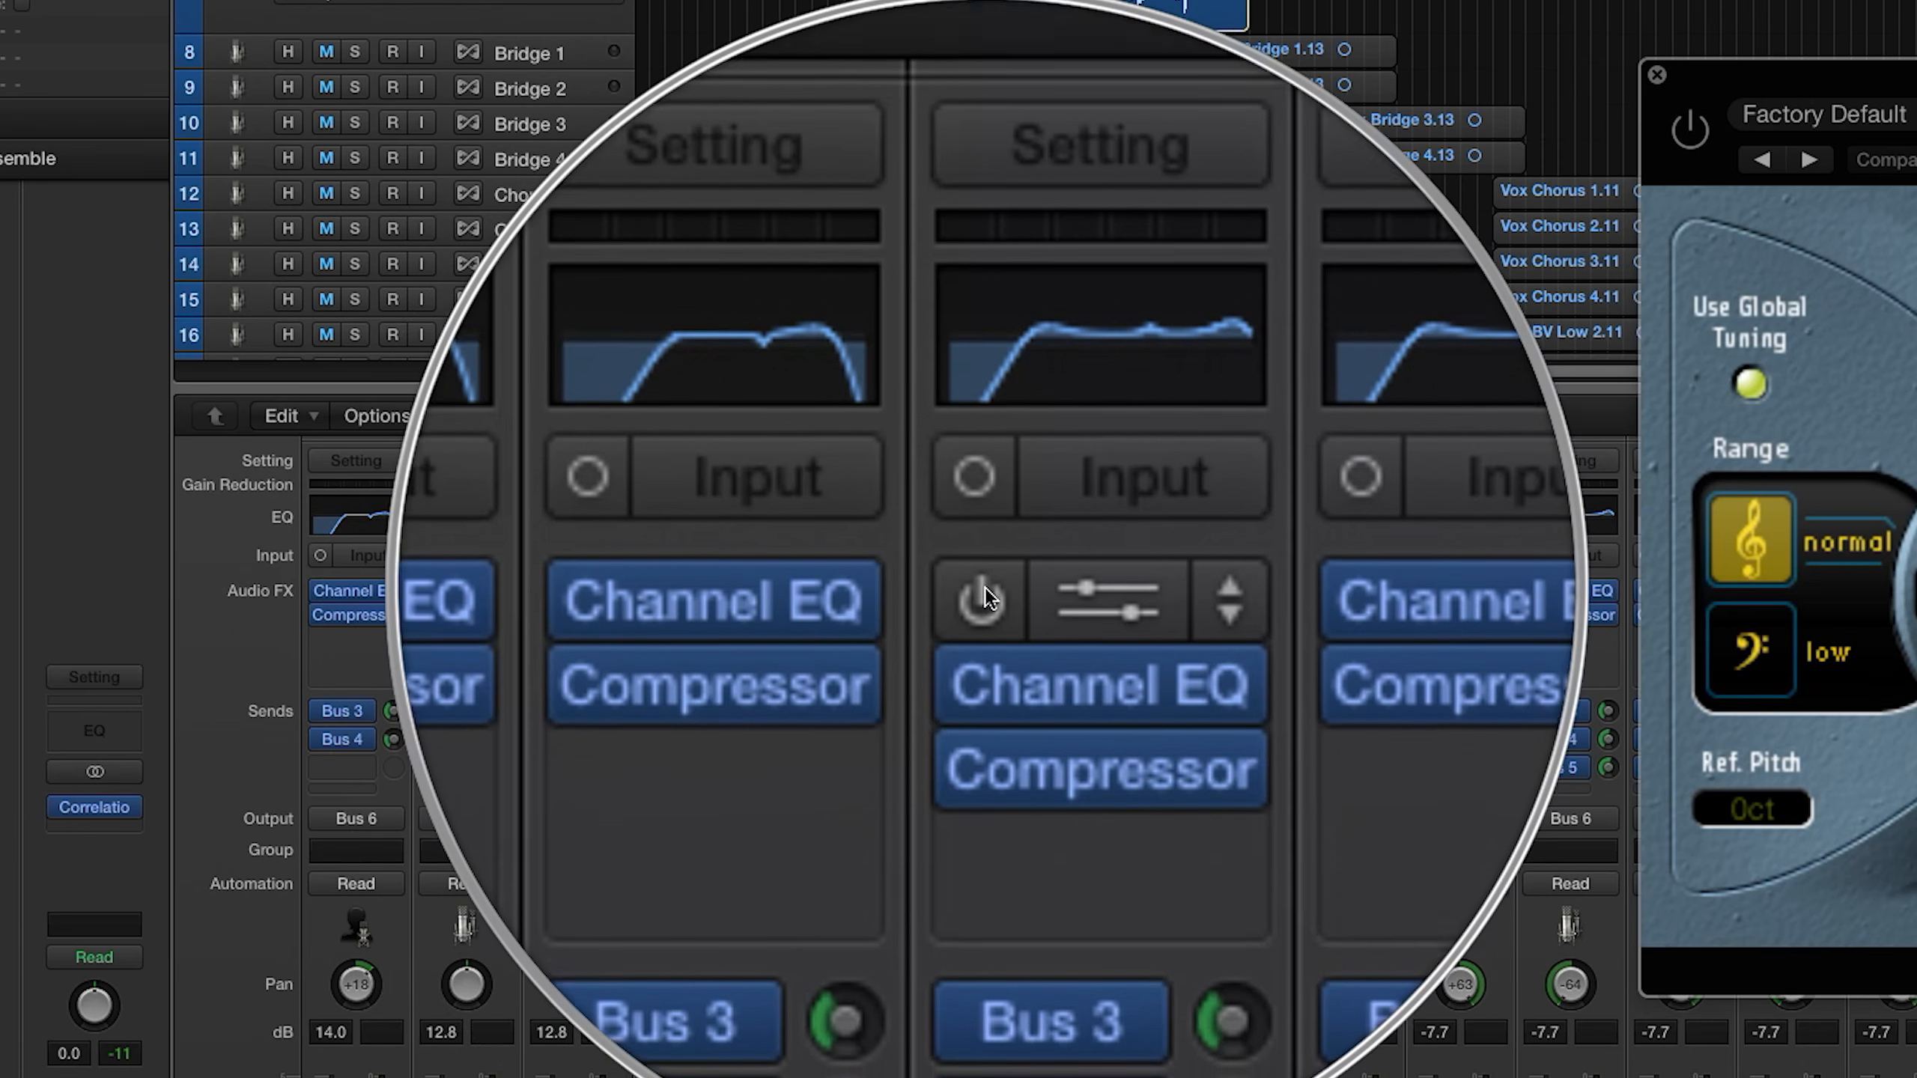
Step: Enable the Pitch Correction plug-in on the Verses channel and play back the Verse 1 vocal
{"action": "left_click", "coordinate": [983, 593]}
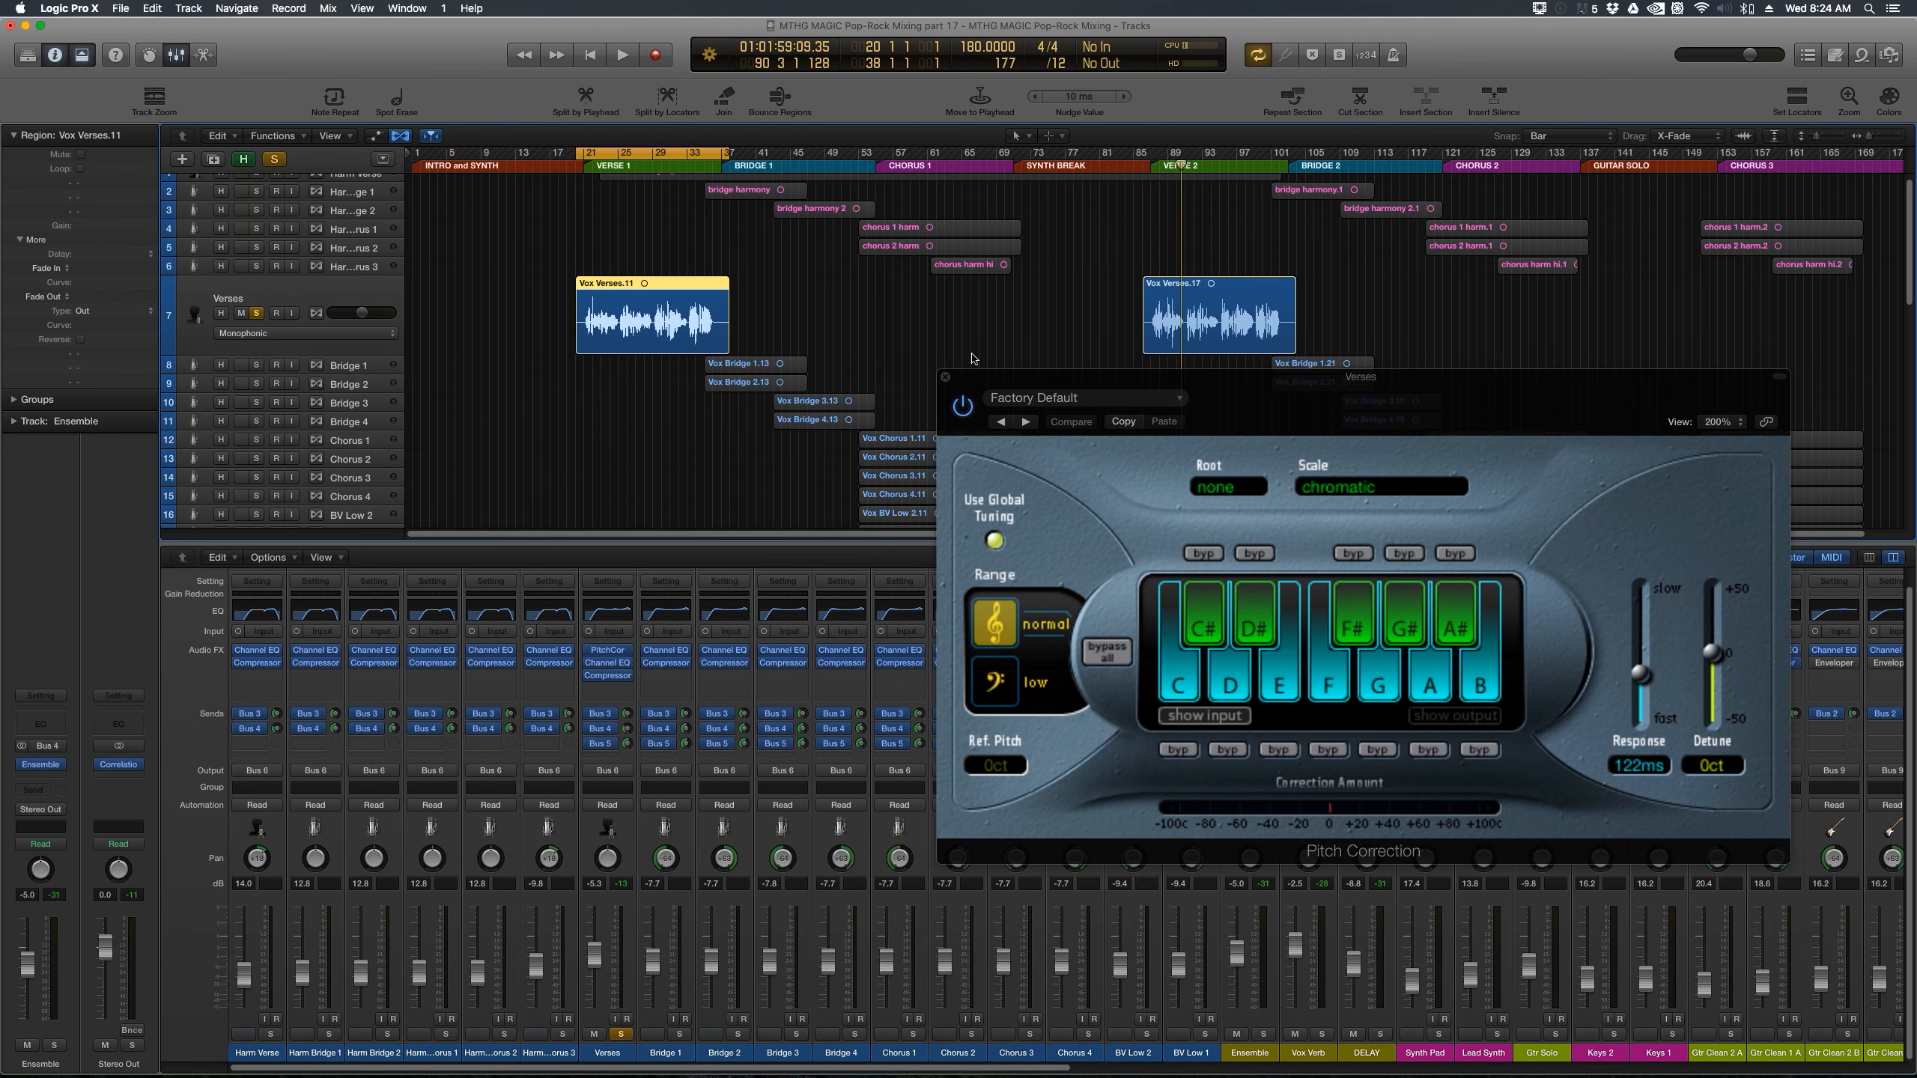
{"action": "left_click_drag", "start_coordinate": [1405, 251], "coordinate": [1306, 218]}
{"action": "left_click_drag", "start_coordinate": [979, 358], "coordinate": [971, 343]}
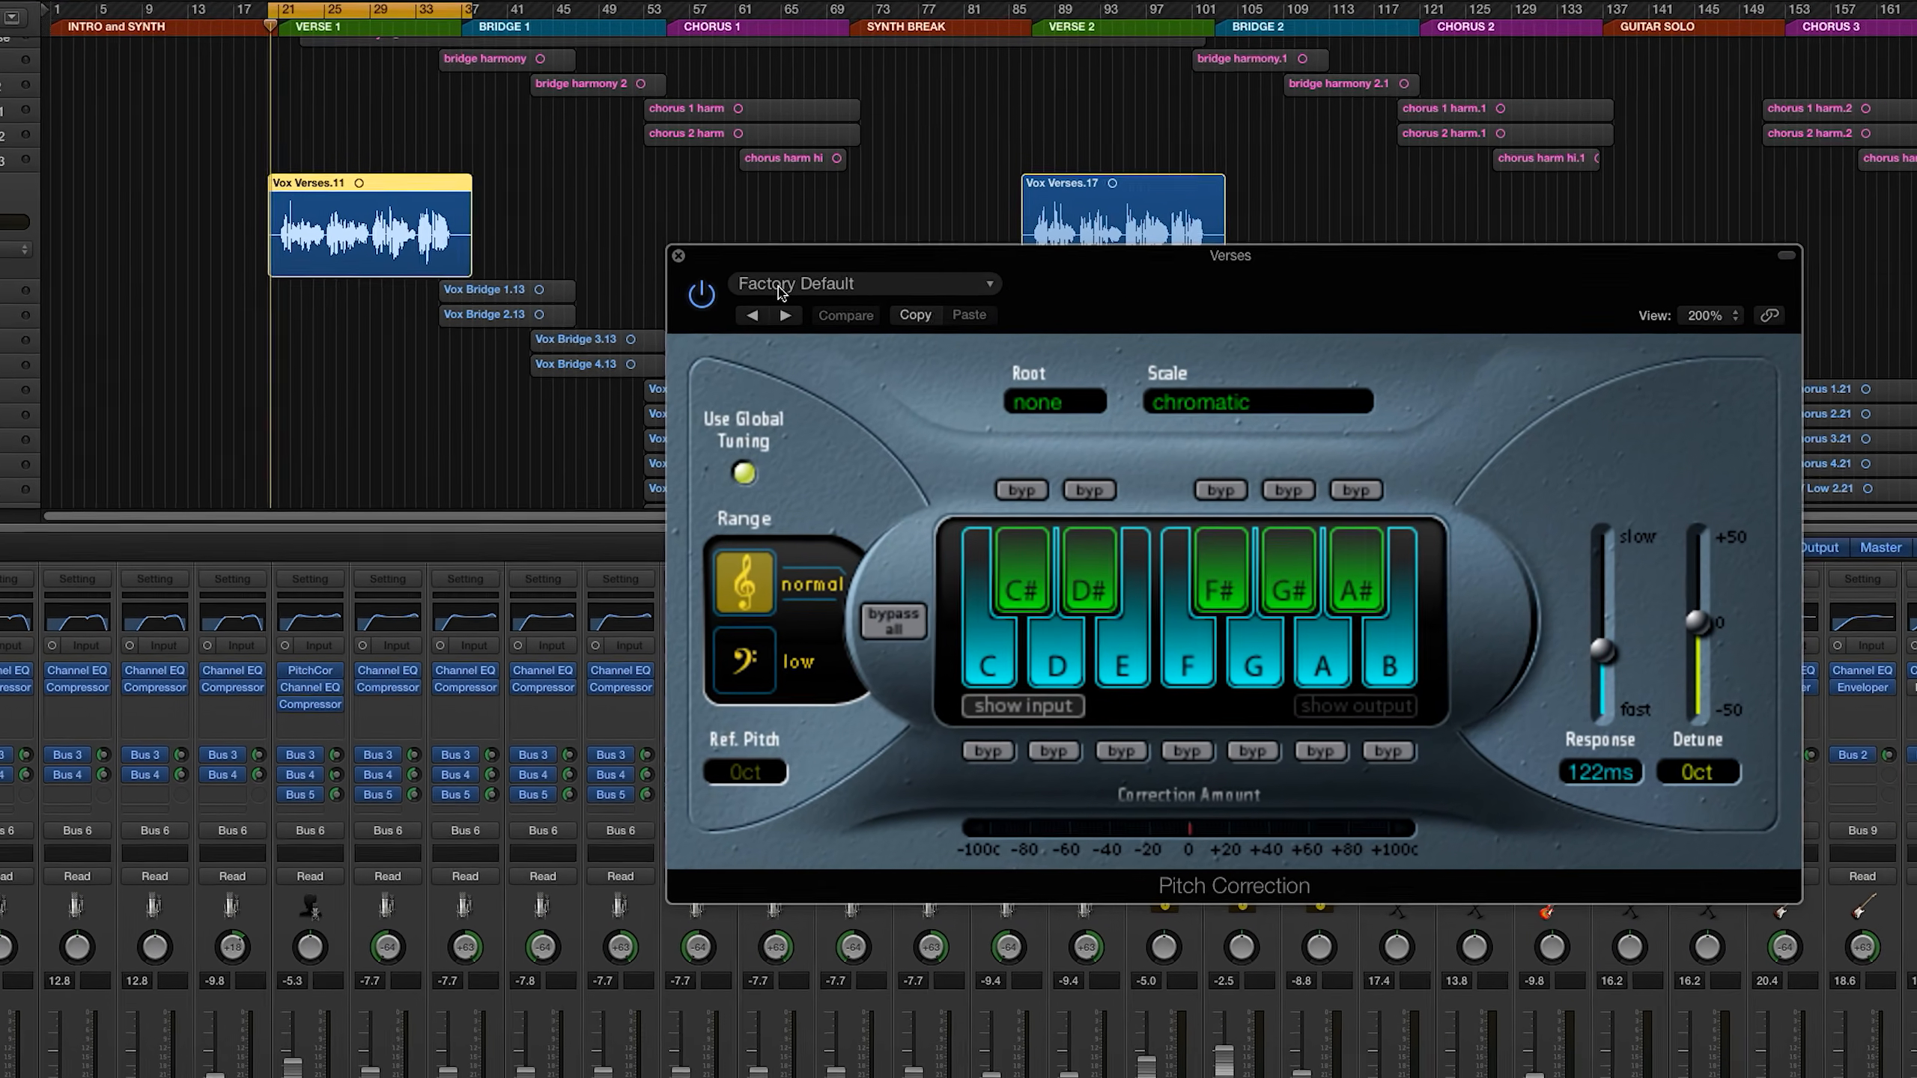
{"action": "key", "text": "space"}
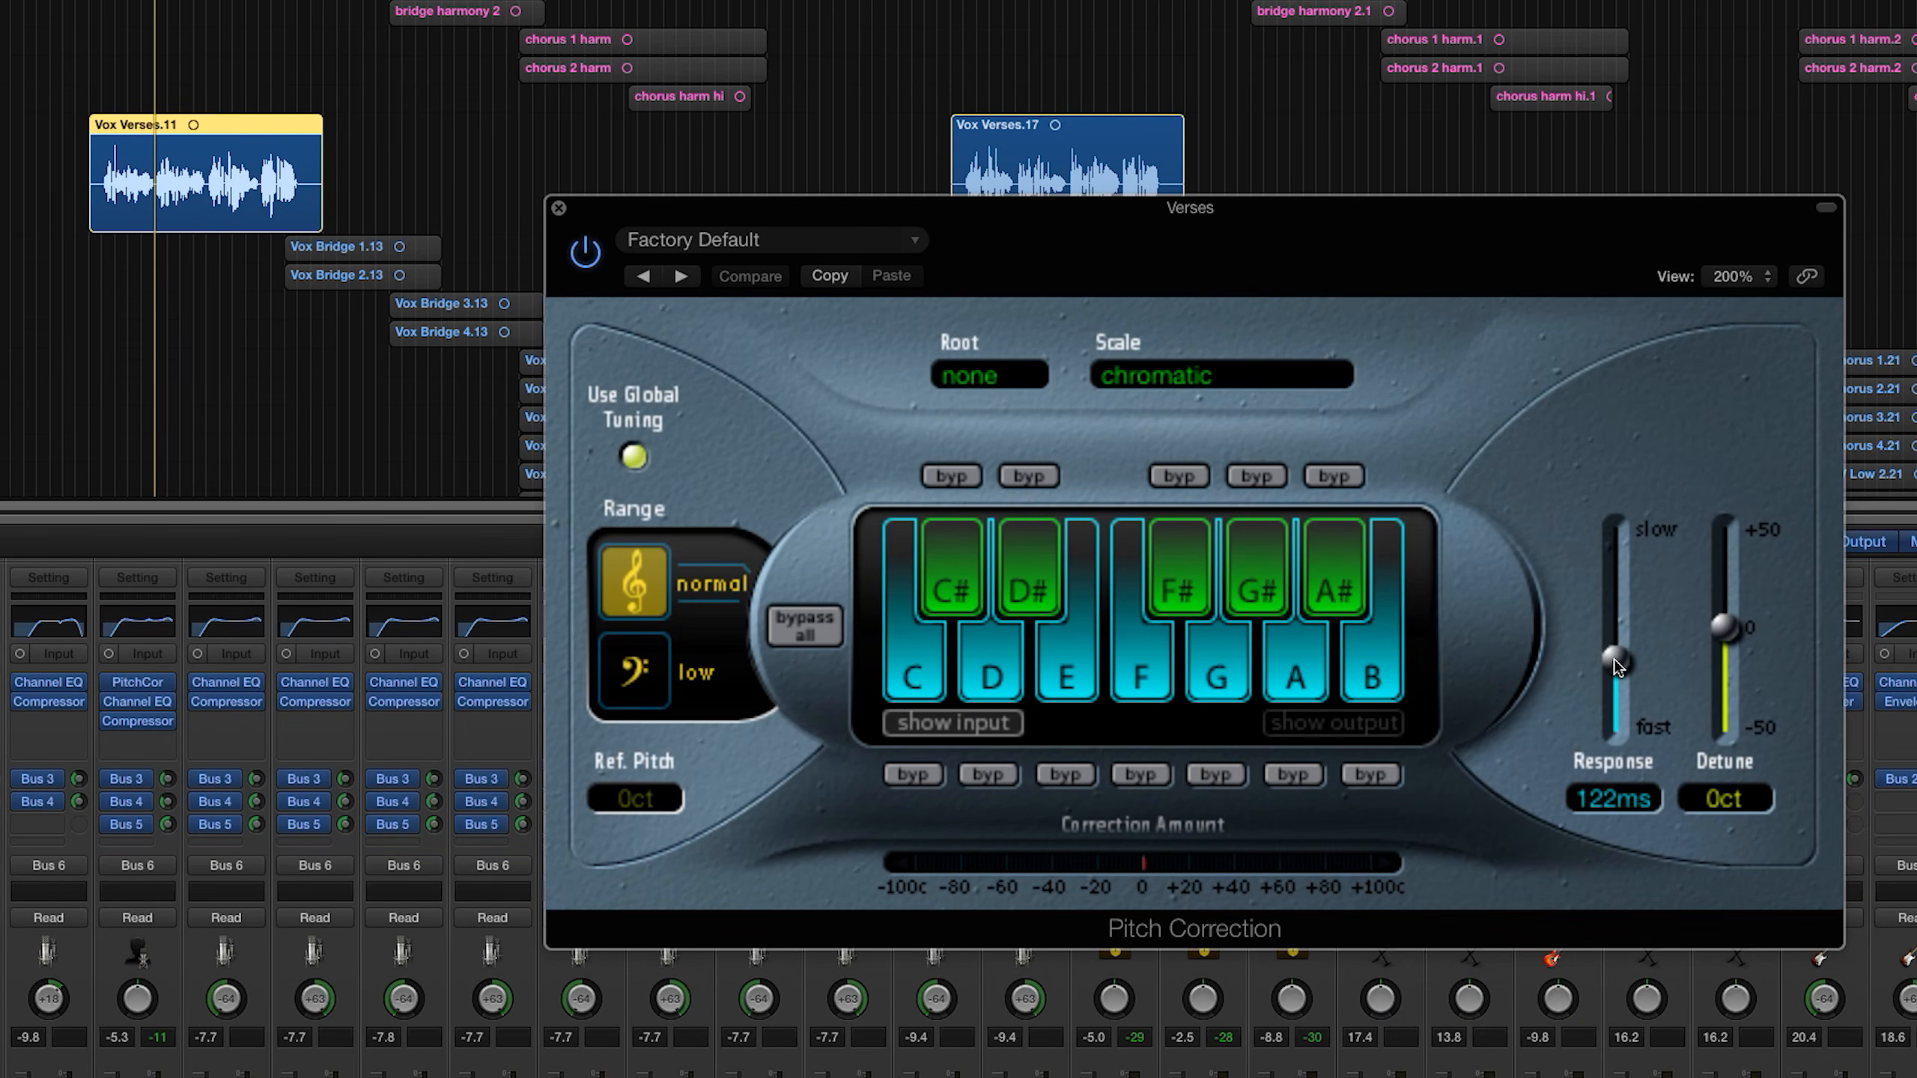
Step: Audition the Verse 1 vocal with a 0.00 ms Response, and settle on a Response of 40.4 ms
{"action": "left_click_drag", "start_coordinate": [1617, 661], "coordinate": [1627, 710]}
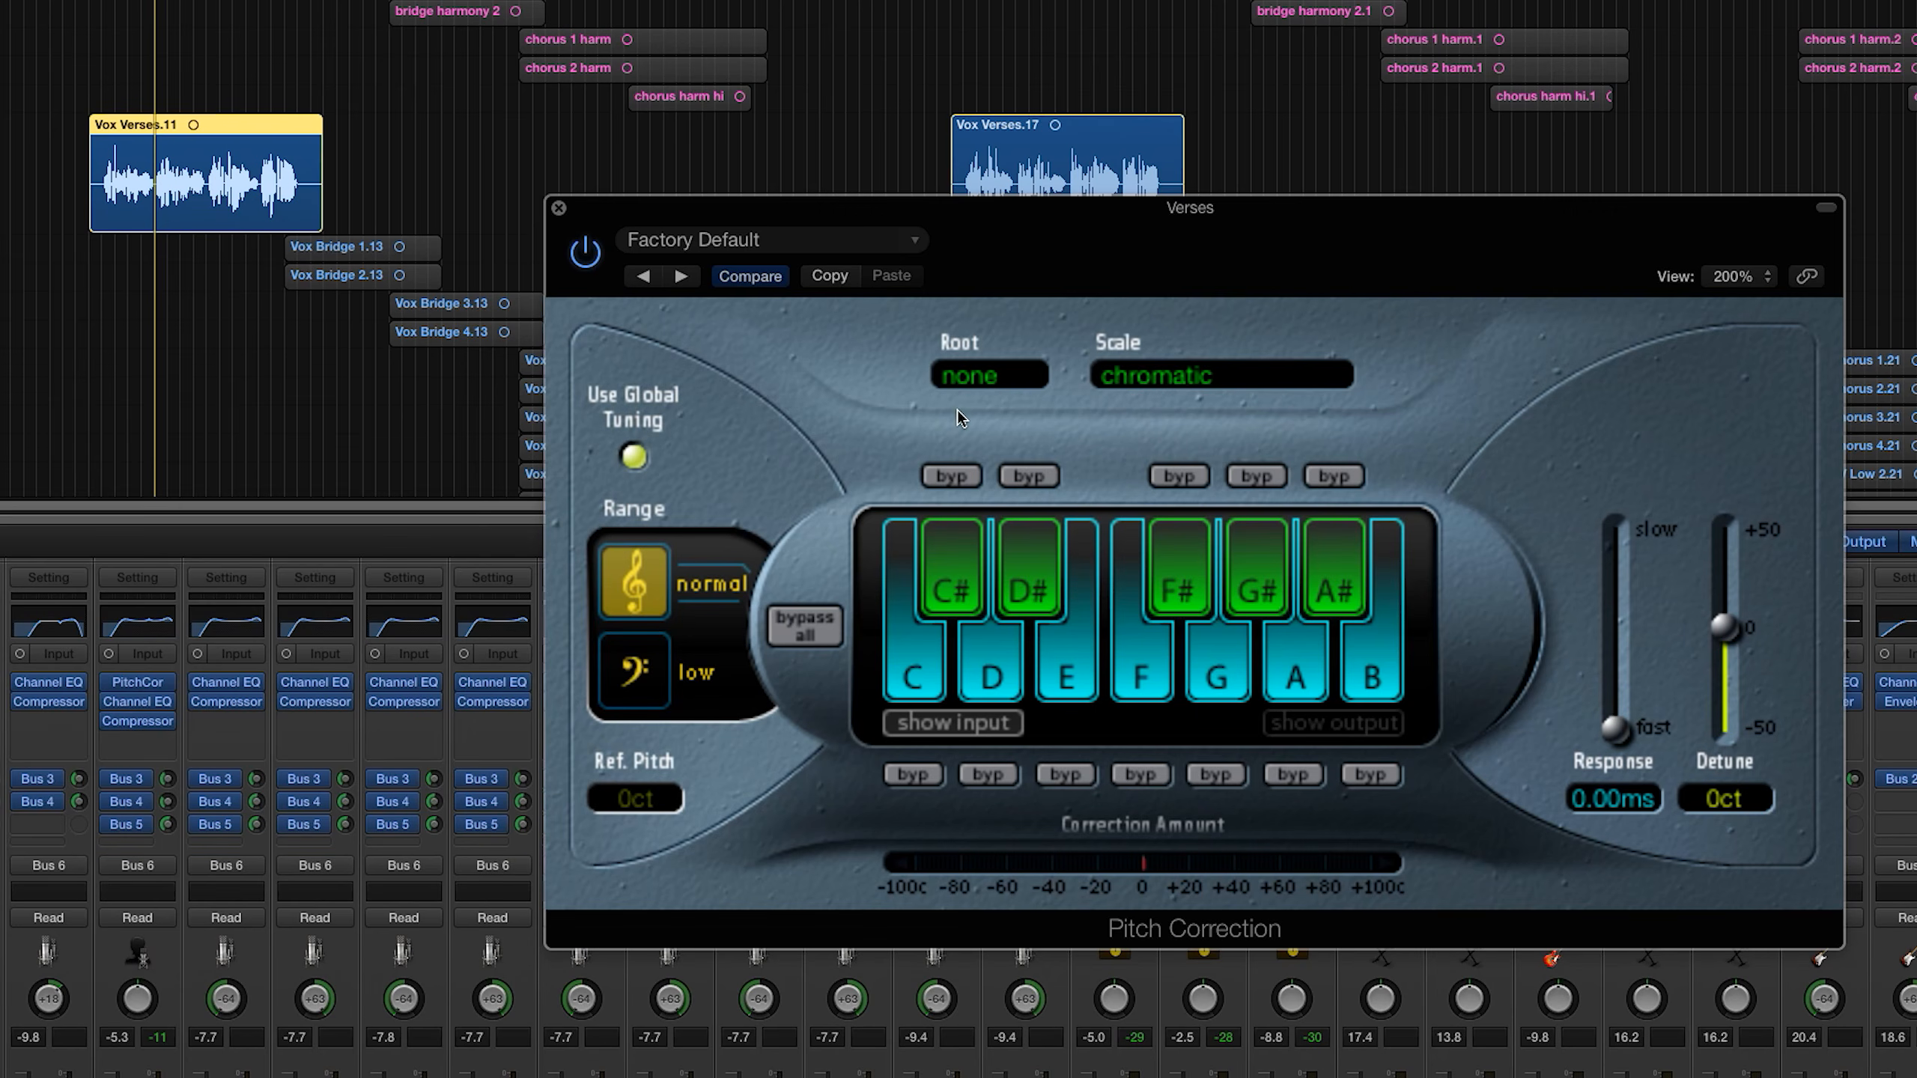
{"action": "key", "text": "space"}
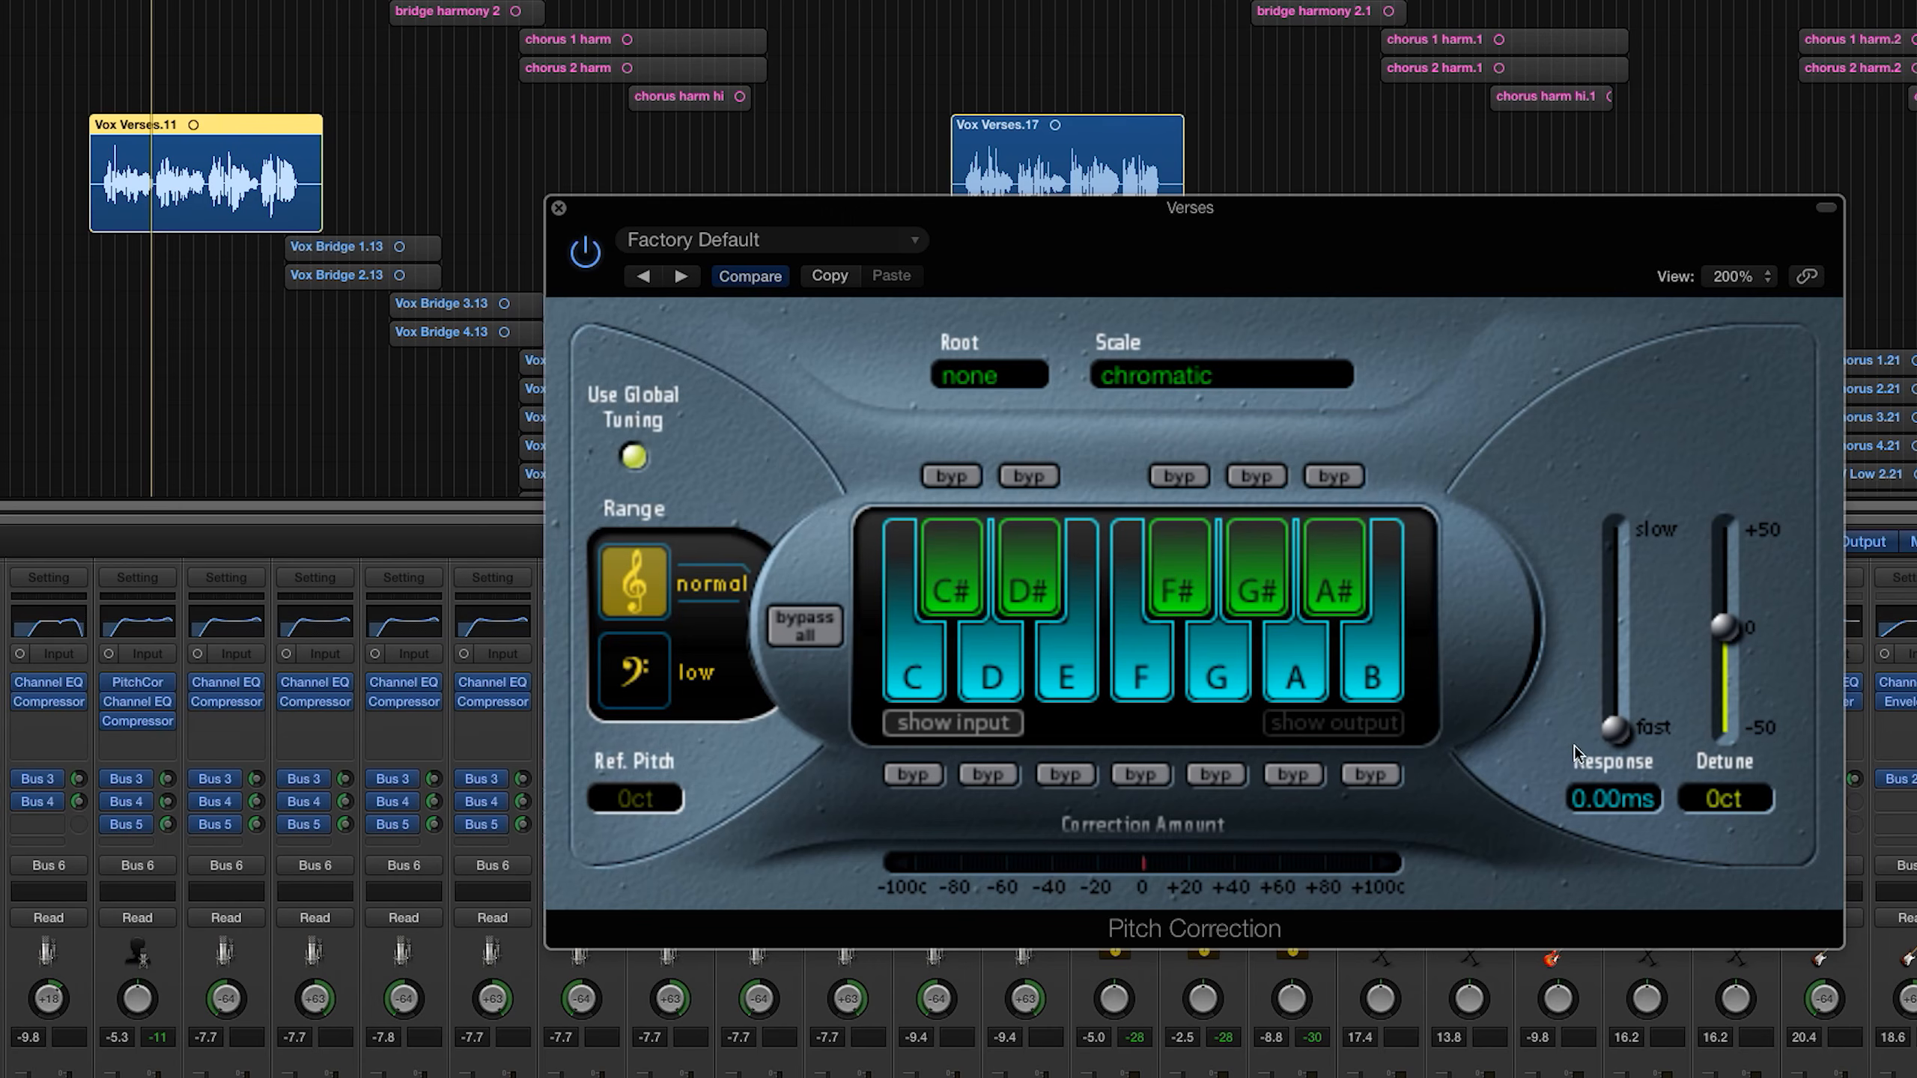
{"action": "left_click_drag", "start_coordinate": [1616, 729], "coordinate": [1635, 681]}
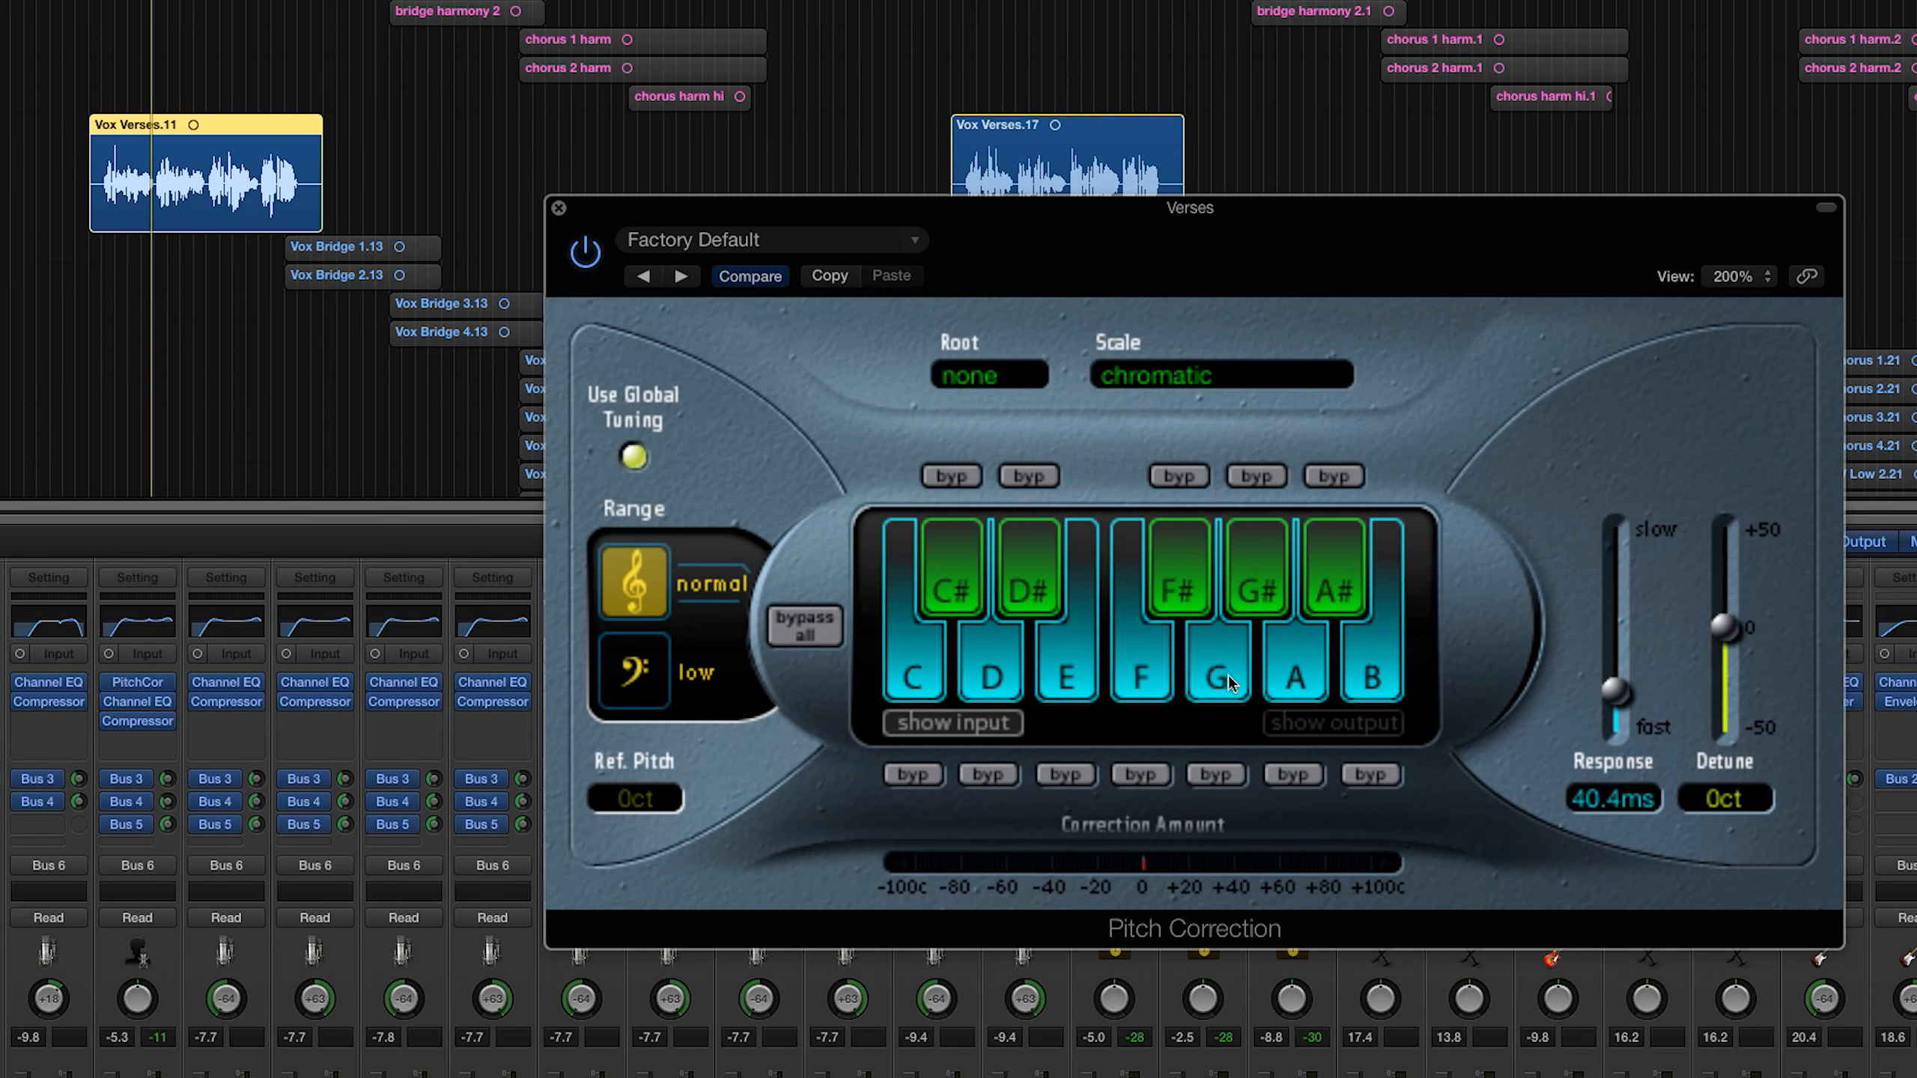
Step: Exclude C#, D#, E, F#, G# and B from the correction keyboard, keeping C, D, F, G, A and A#
{"action": "left_click", "coordinate": [1192, 588]}
{"action": "left_click", "coordinate": [1193, 588]}
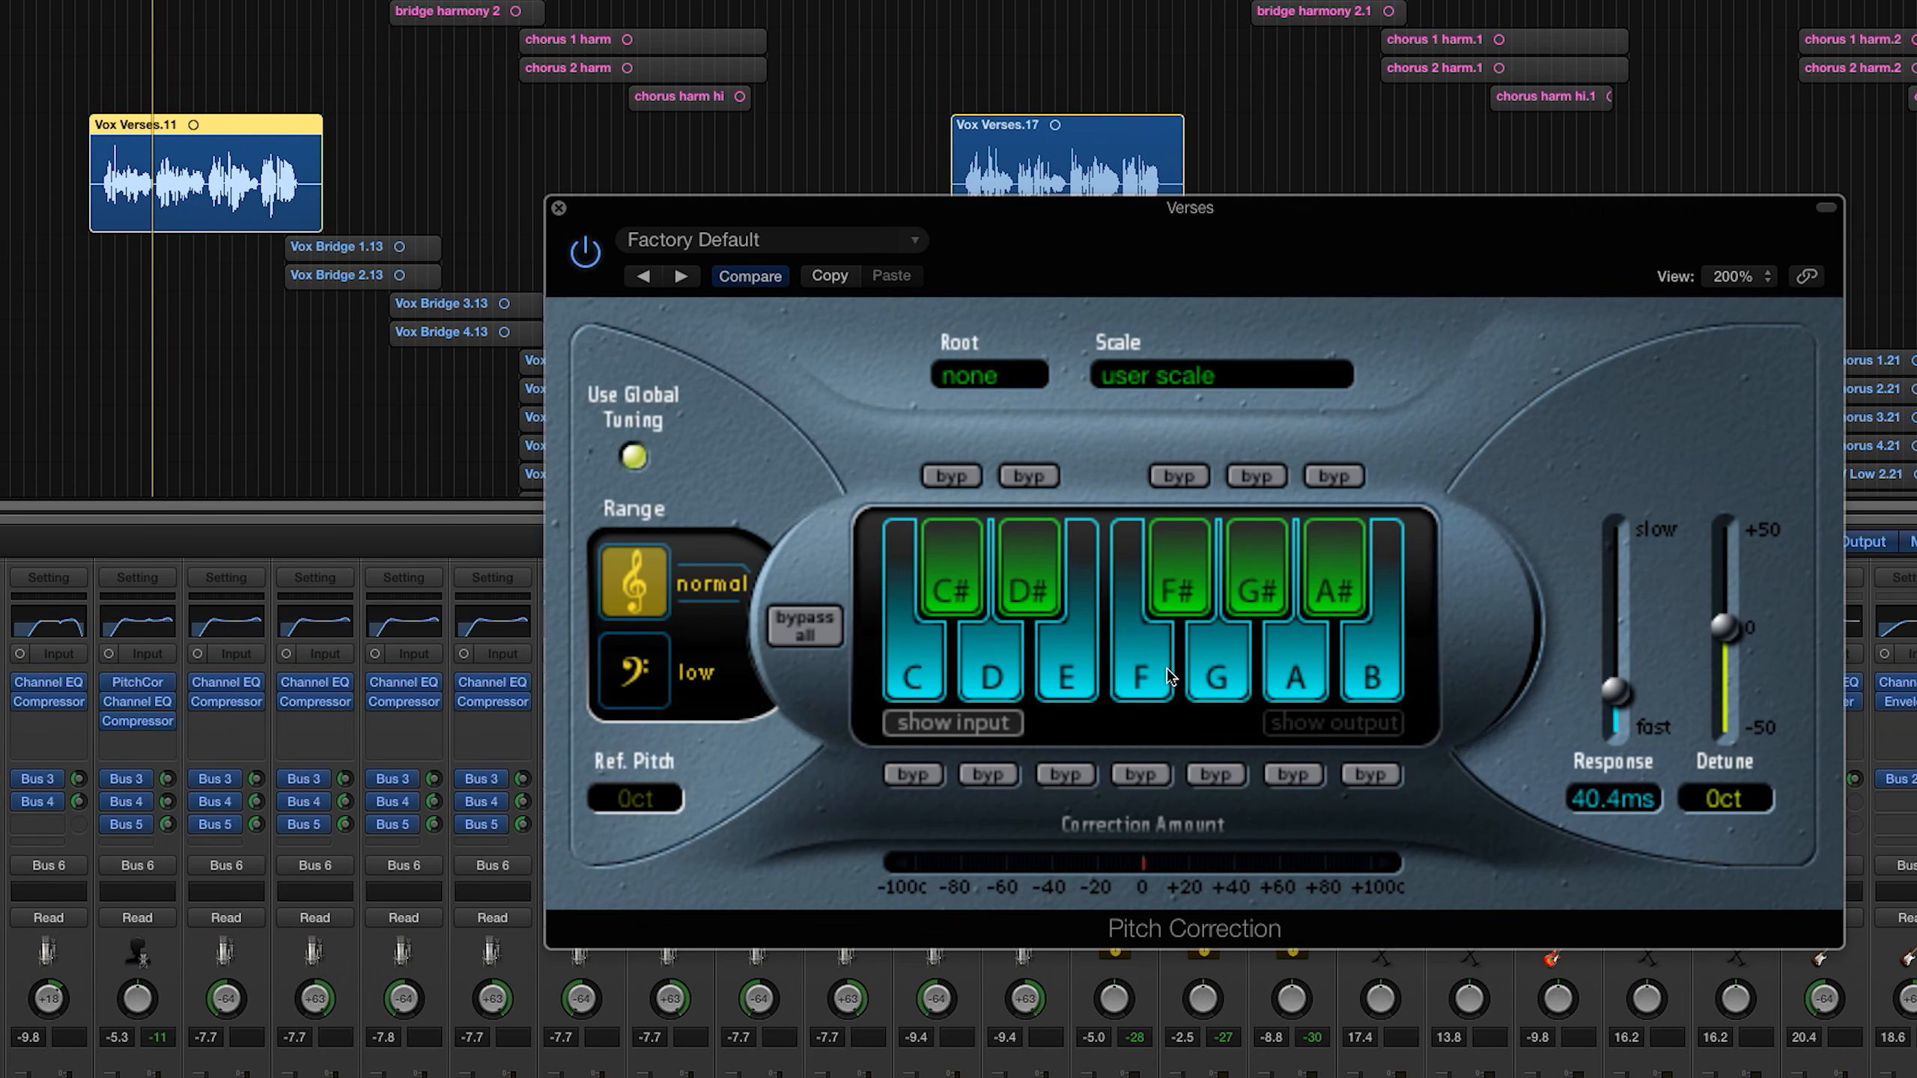
{"action": "left_click", "coordinate": [1196, 585]}
{"action": "left_click", "coordinate": [1240, 596]}
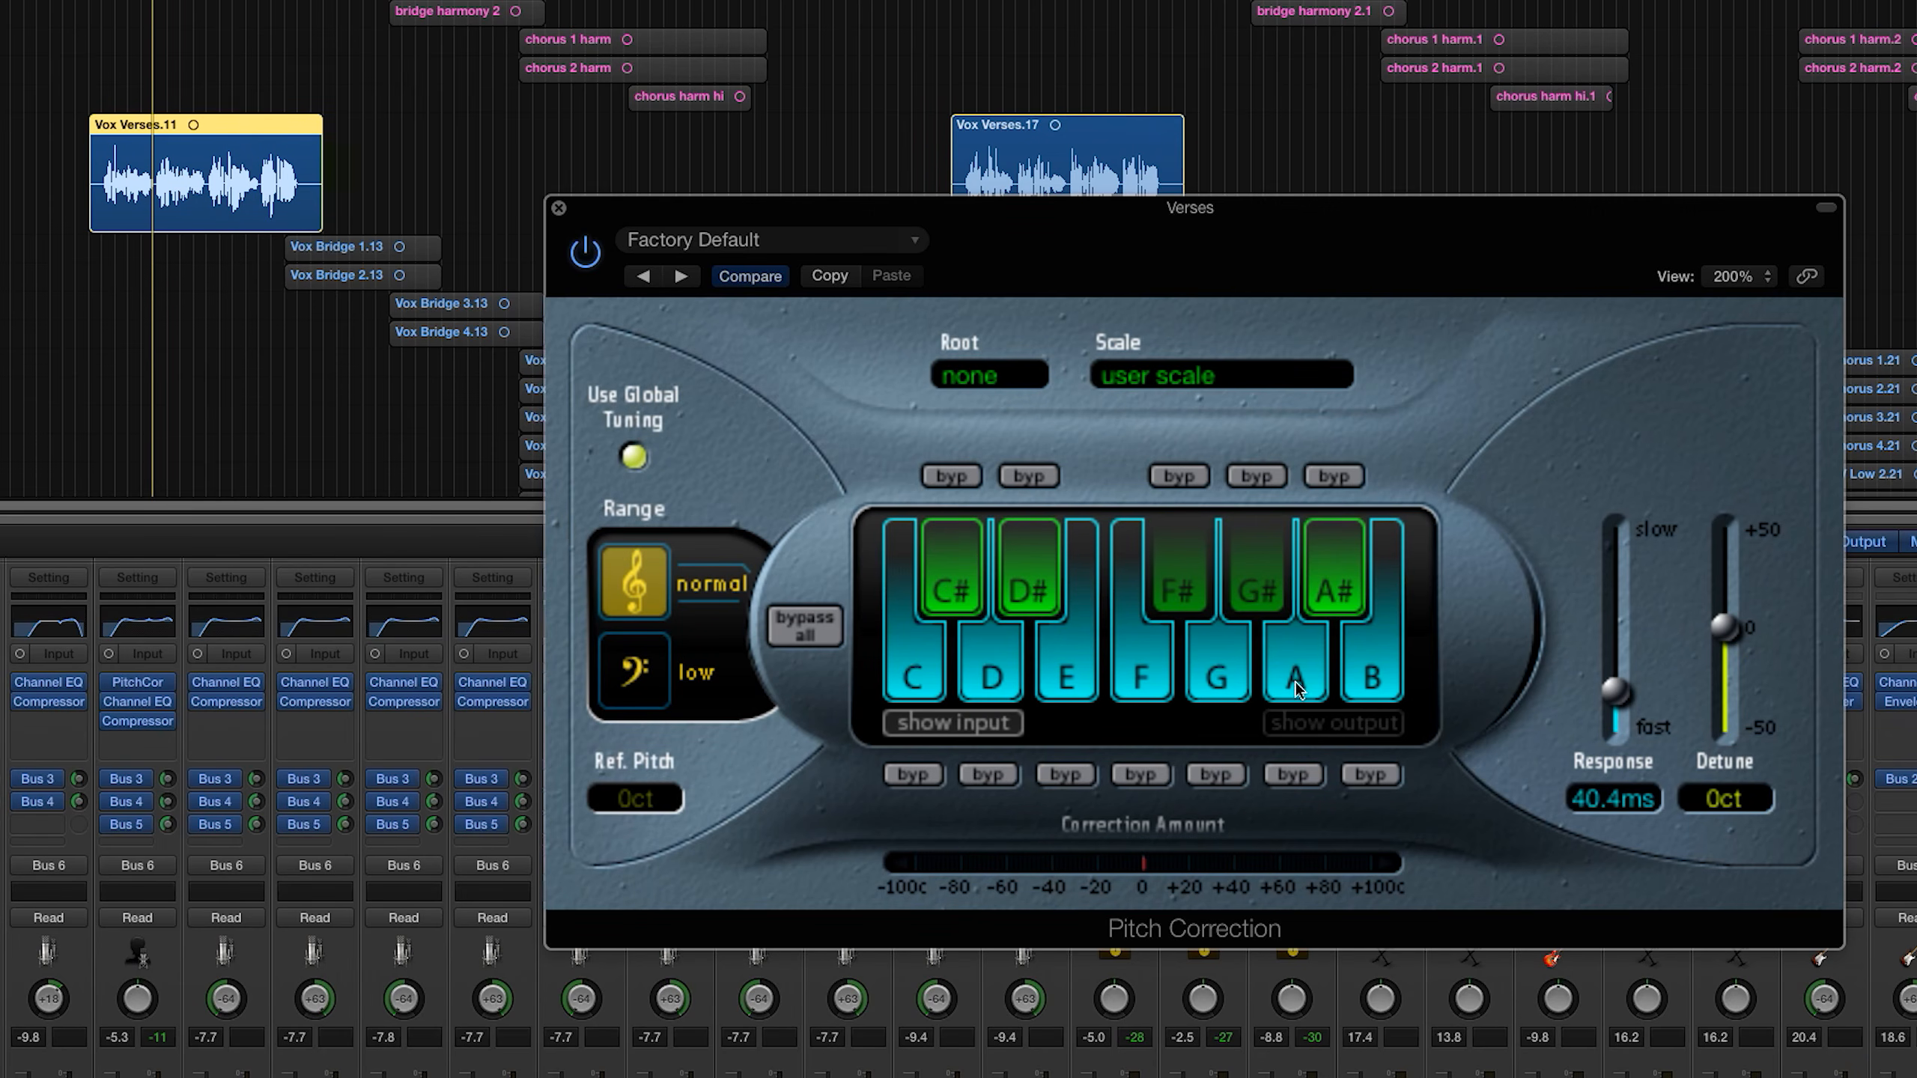
{"action": "left_click", "coordinate": [1375, 685]}
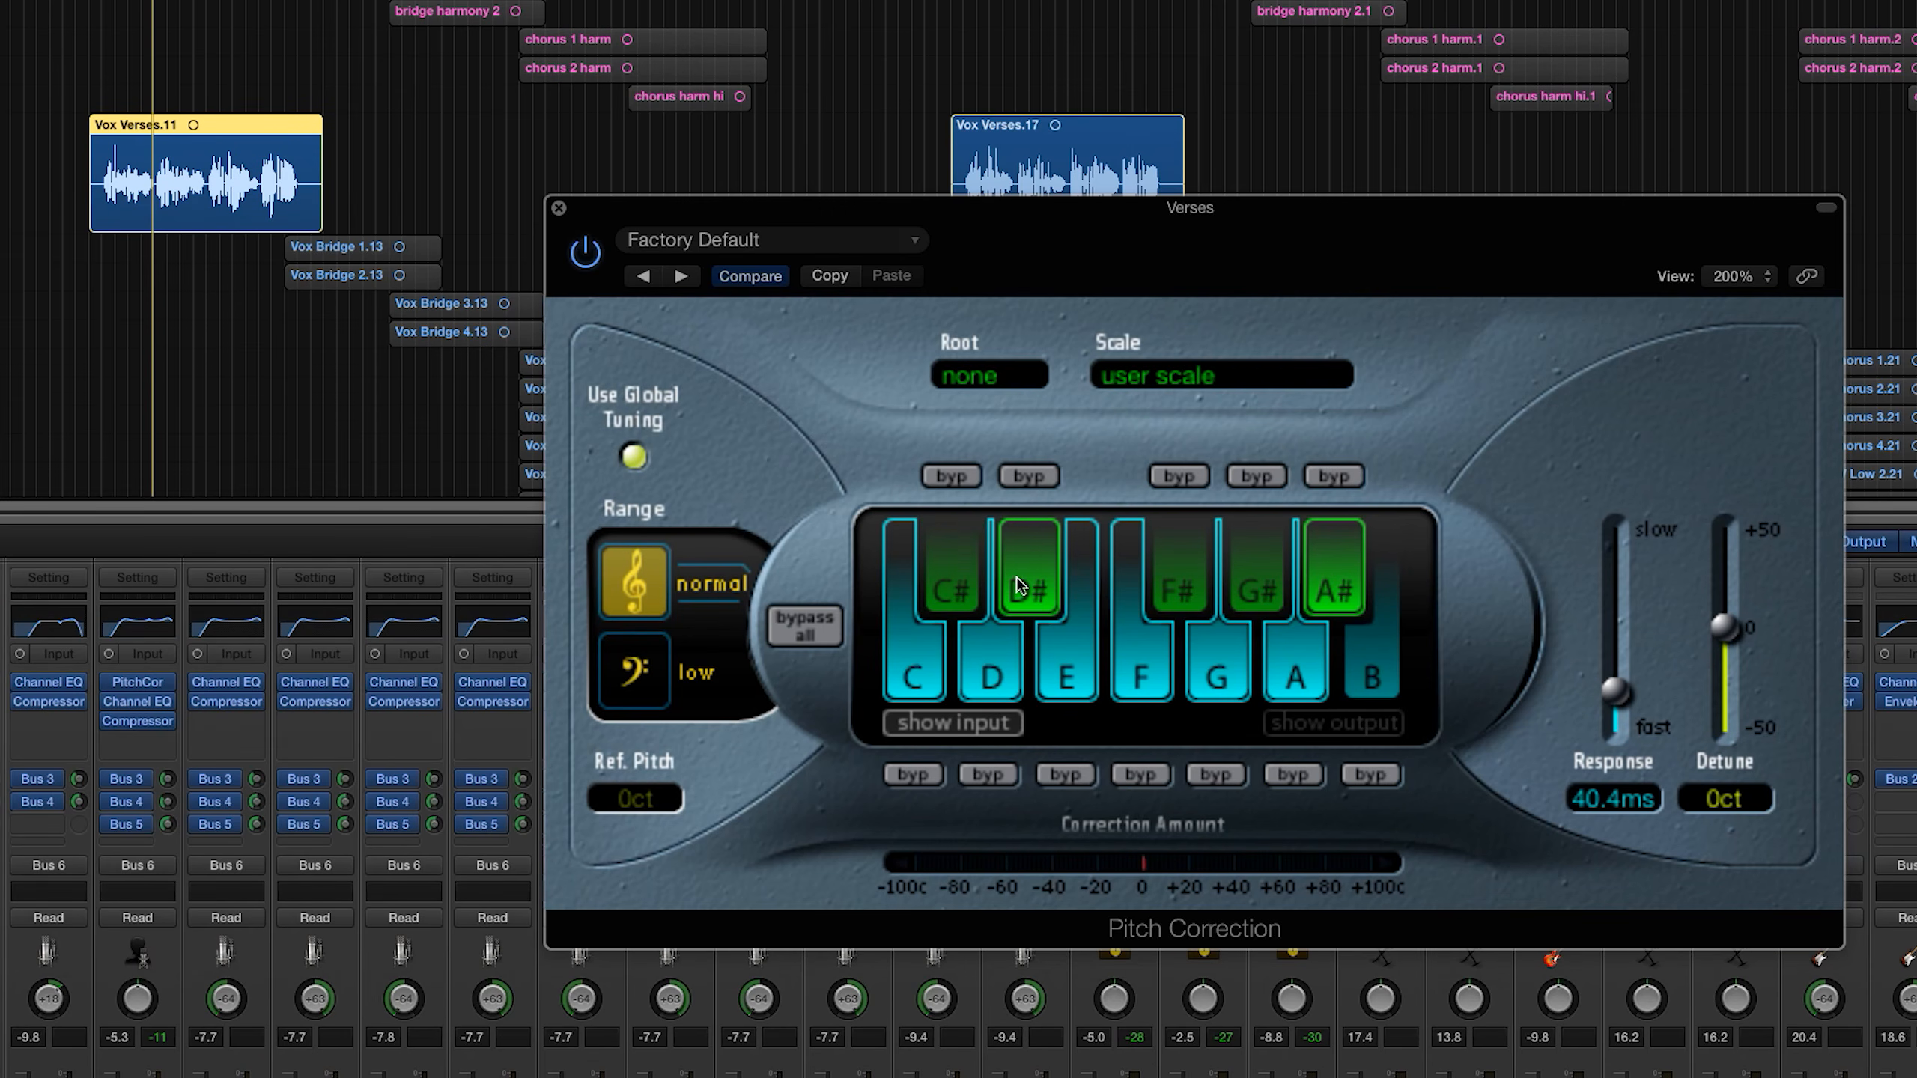
{"action": "left_click", "coordinate": [1050, 657]}
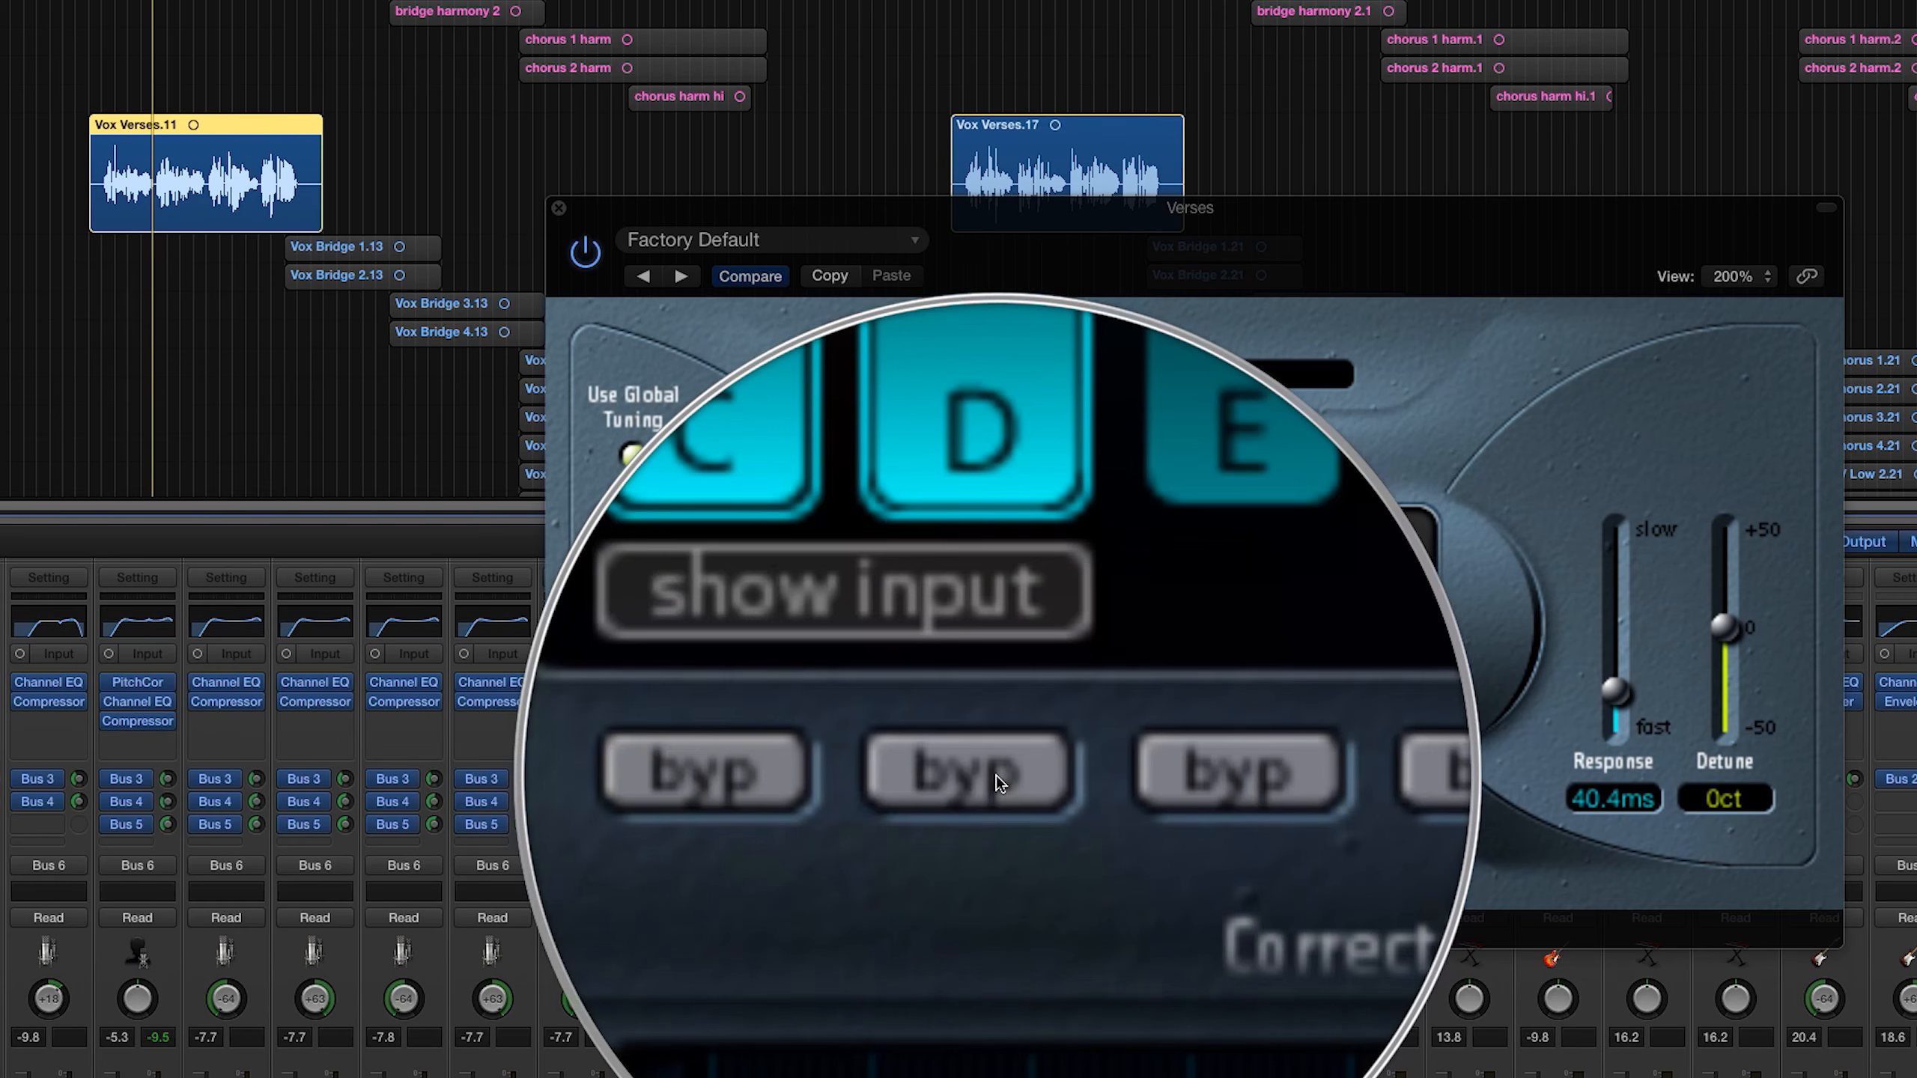
Step: Bypass pitch correction for the D and G notes while the Verse 1 vocal plays
{"action": "left_click", "coordinate": [998, 783]}
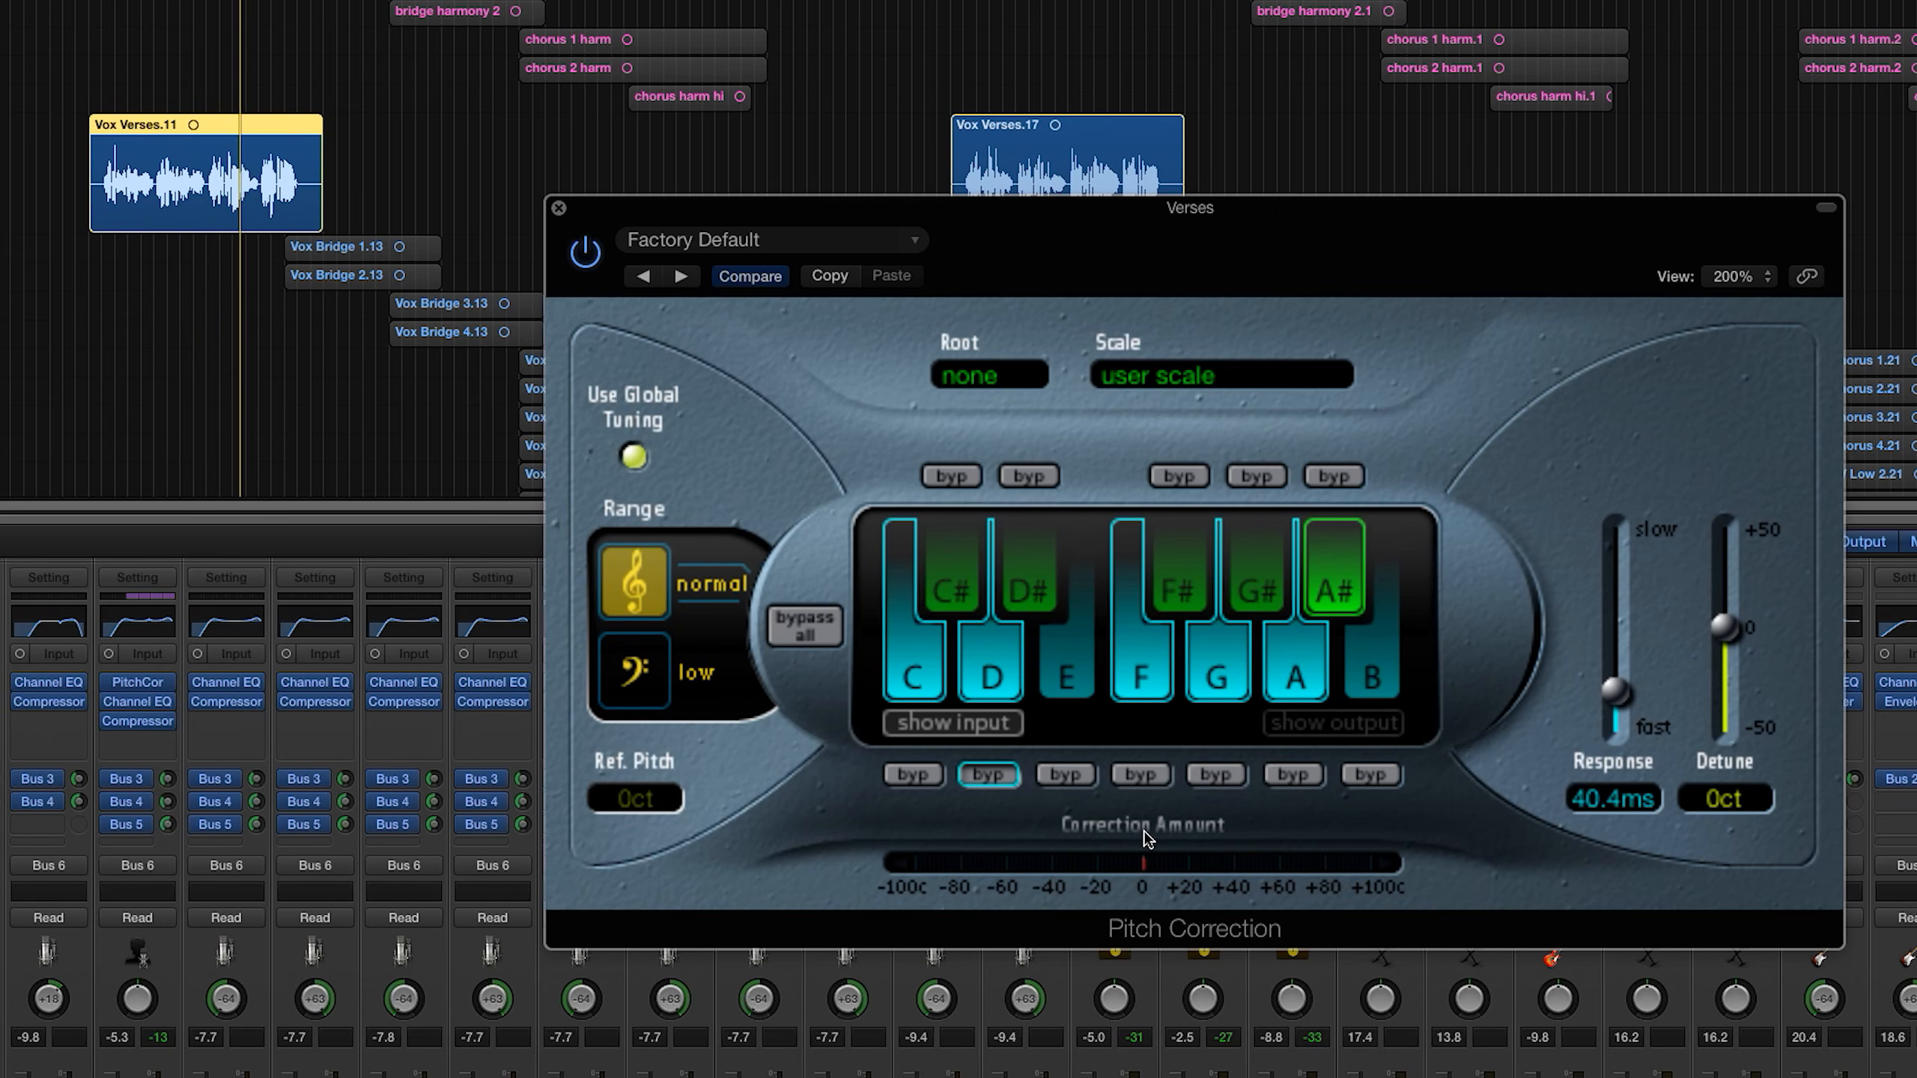
{"action": "left_click", "coordinate": [1212, 778]}
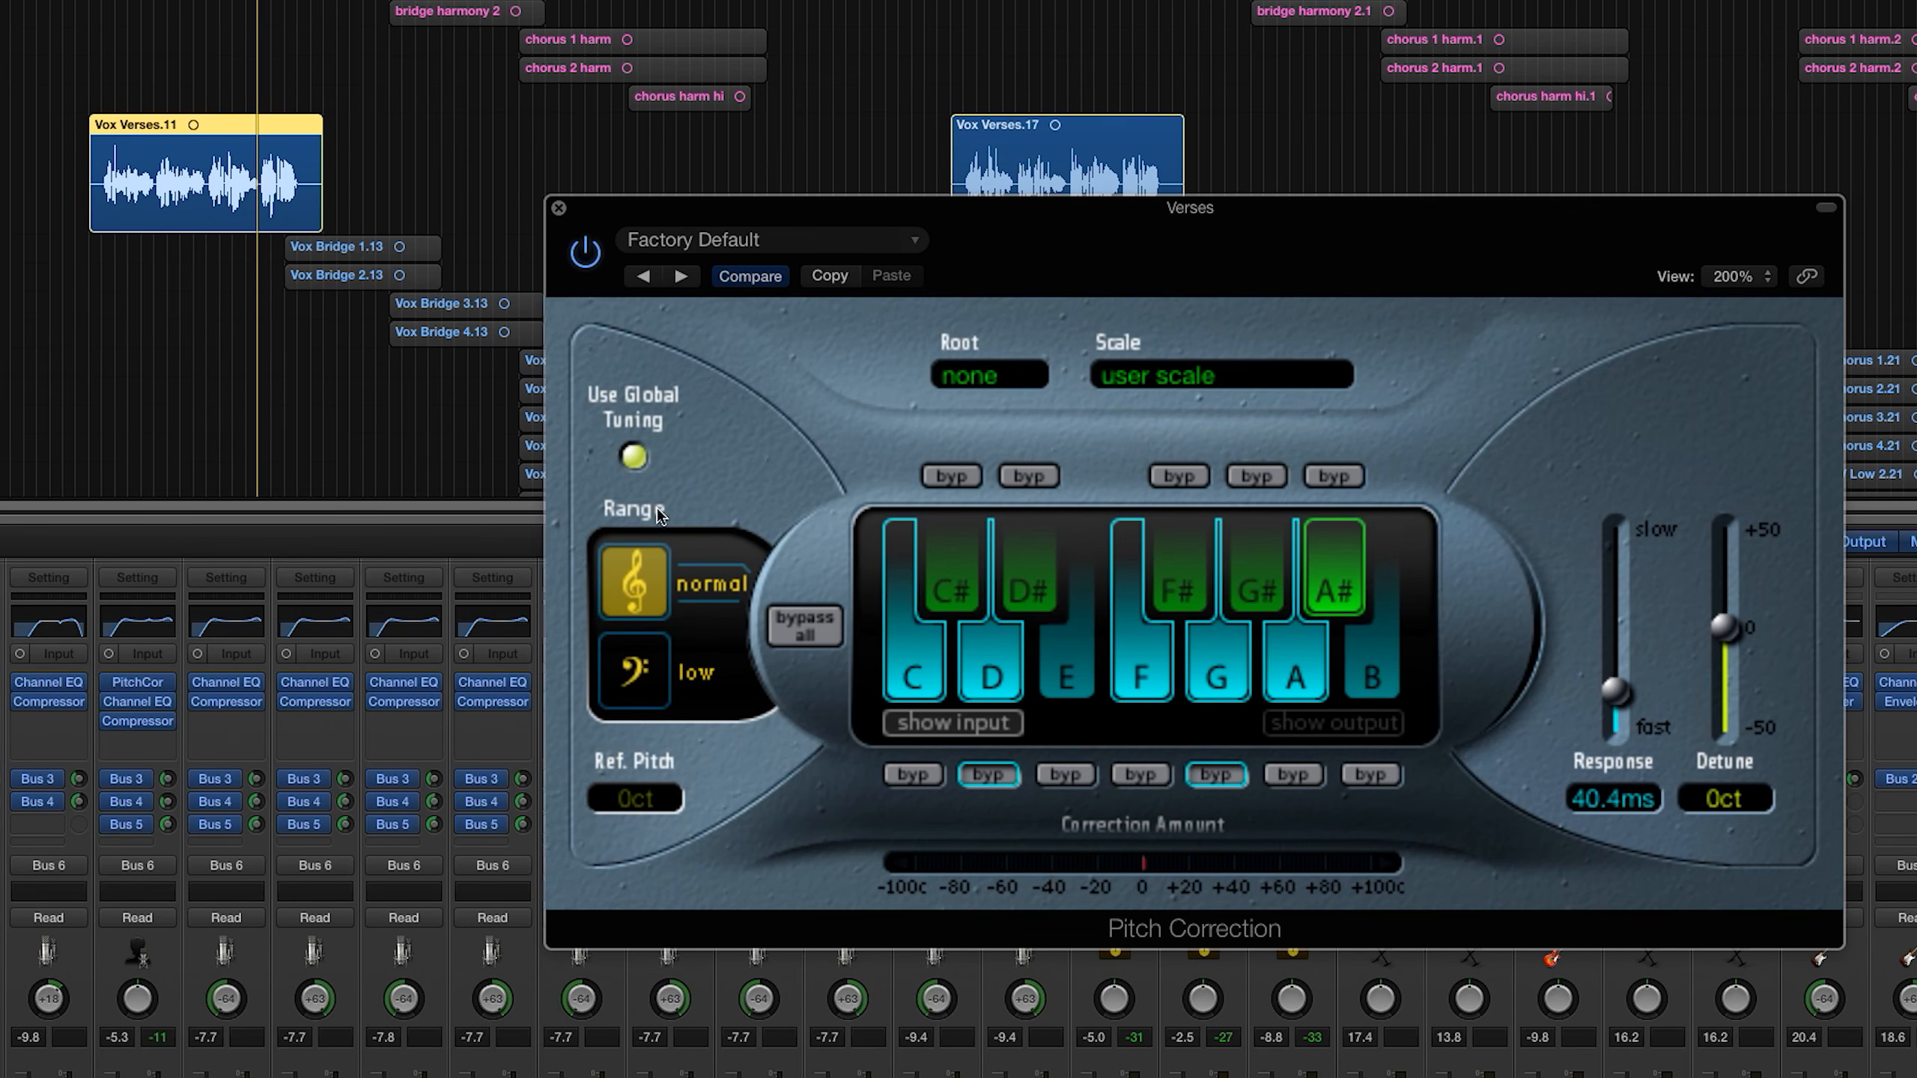
Step: Try excluding D and G from the correction scale, and re-enable both notes
{"action": "left_click", "coordinate": [989, 684]}
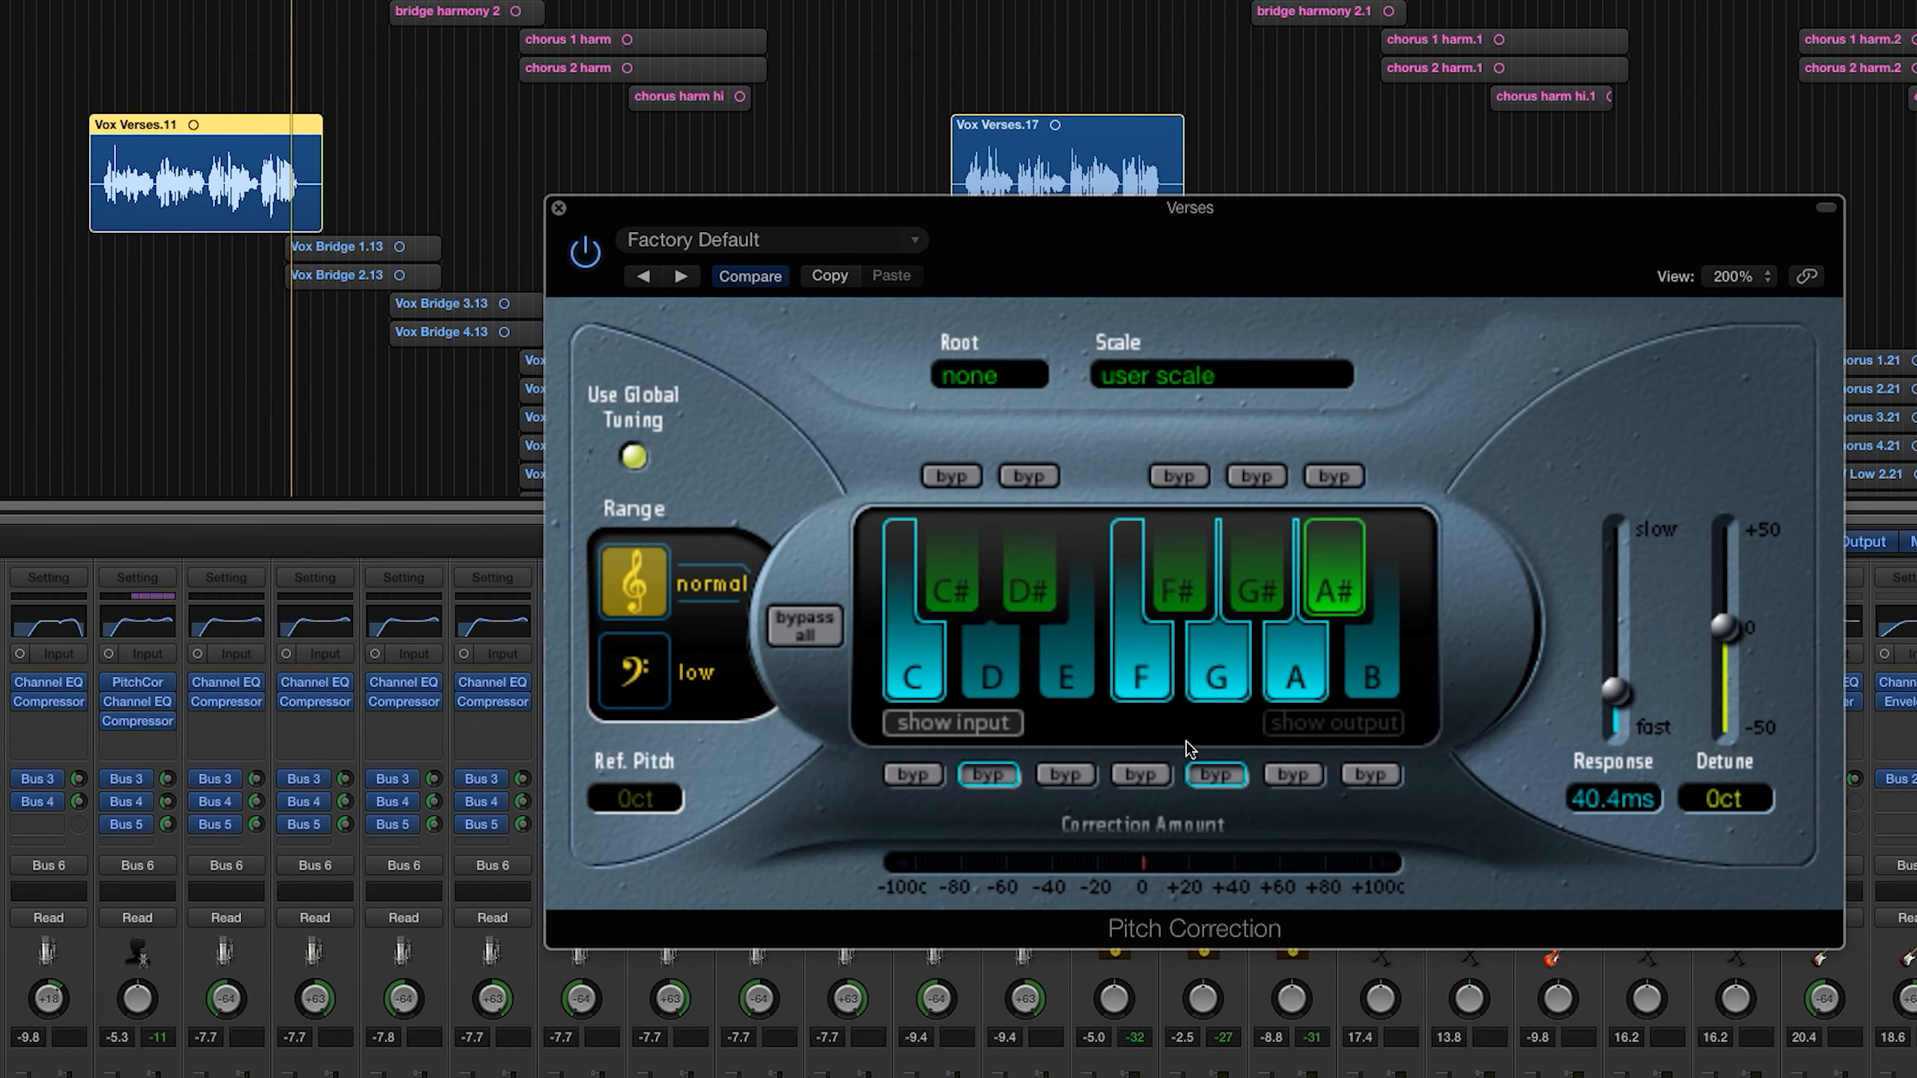
{"action": "left_click", "coordinate": [1205, 759]}
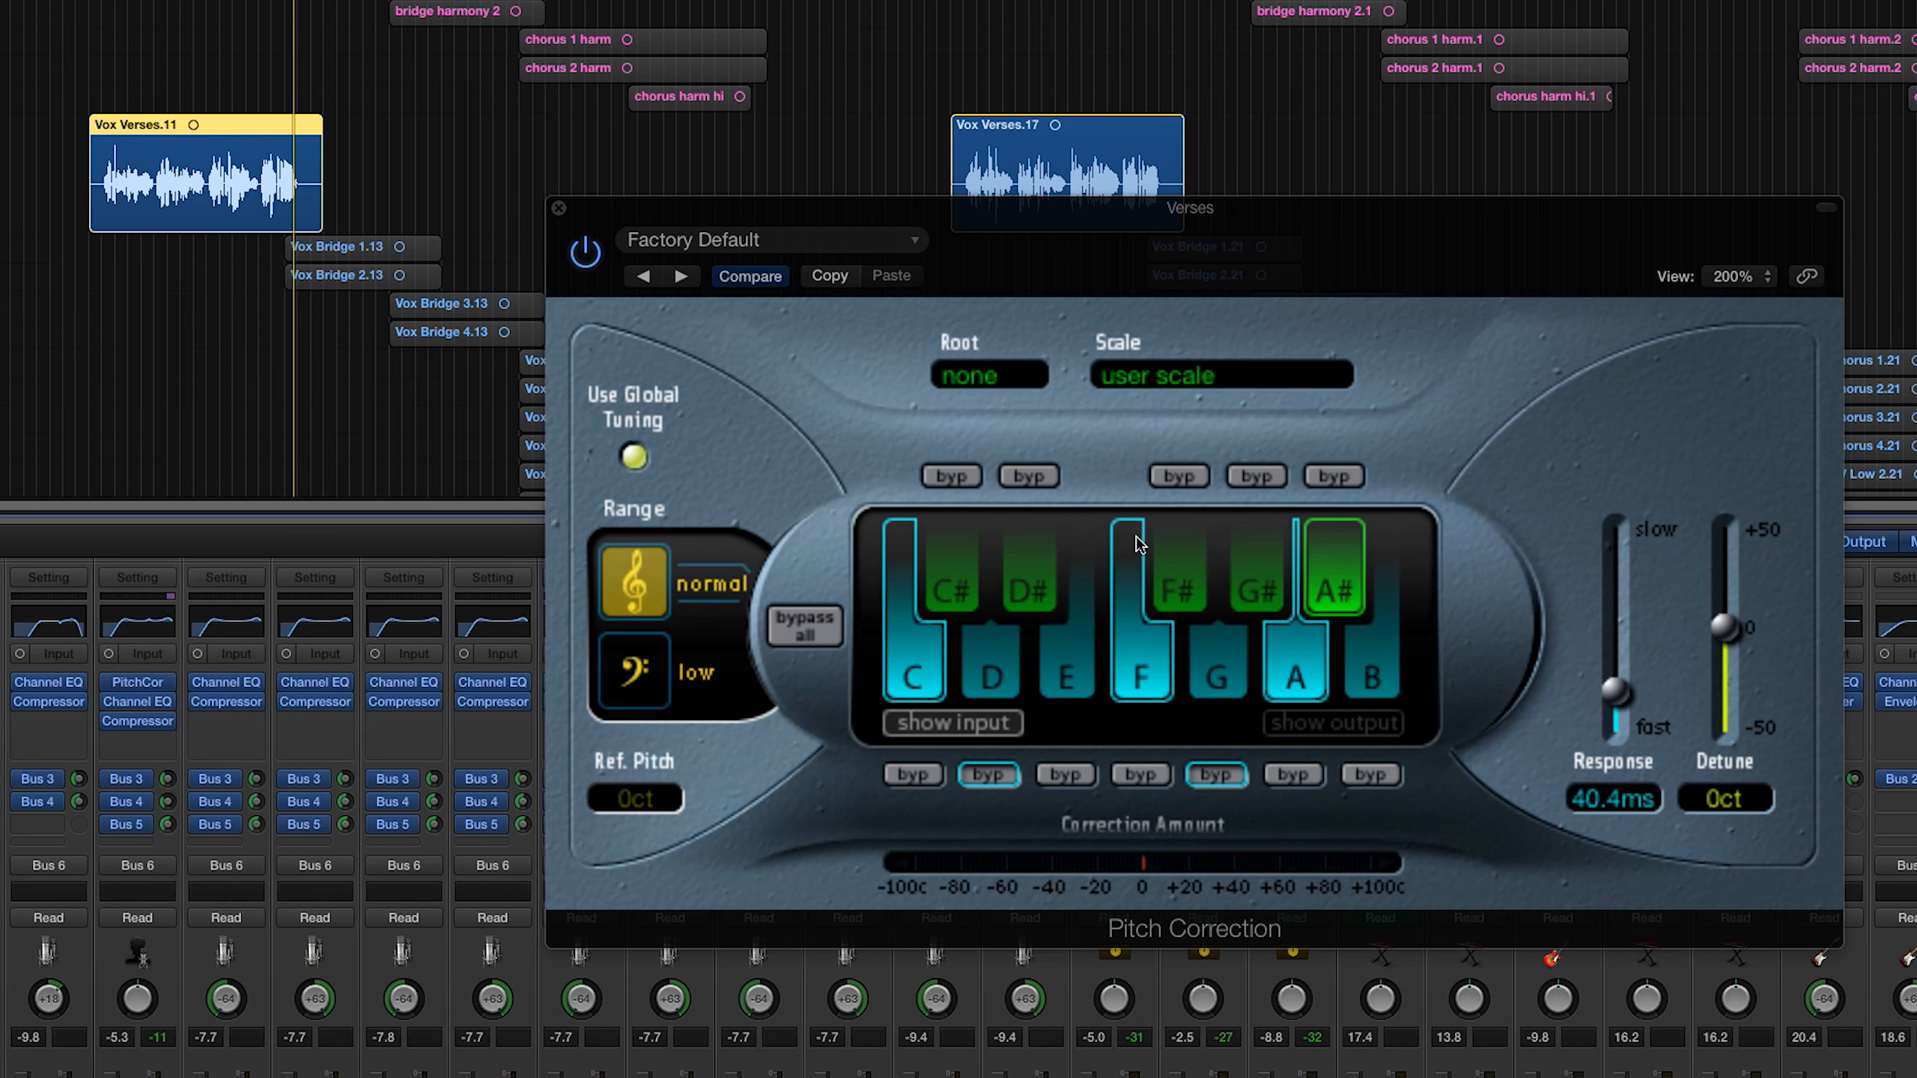
{"action": "left_click", "coordinate": [1222, 691]}
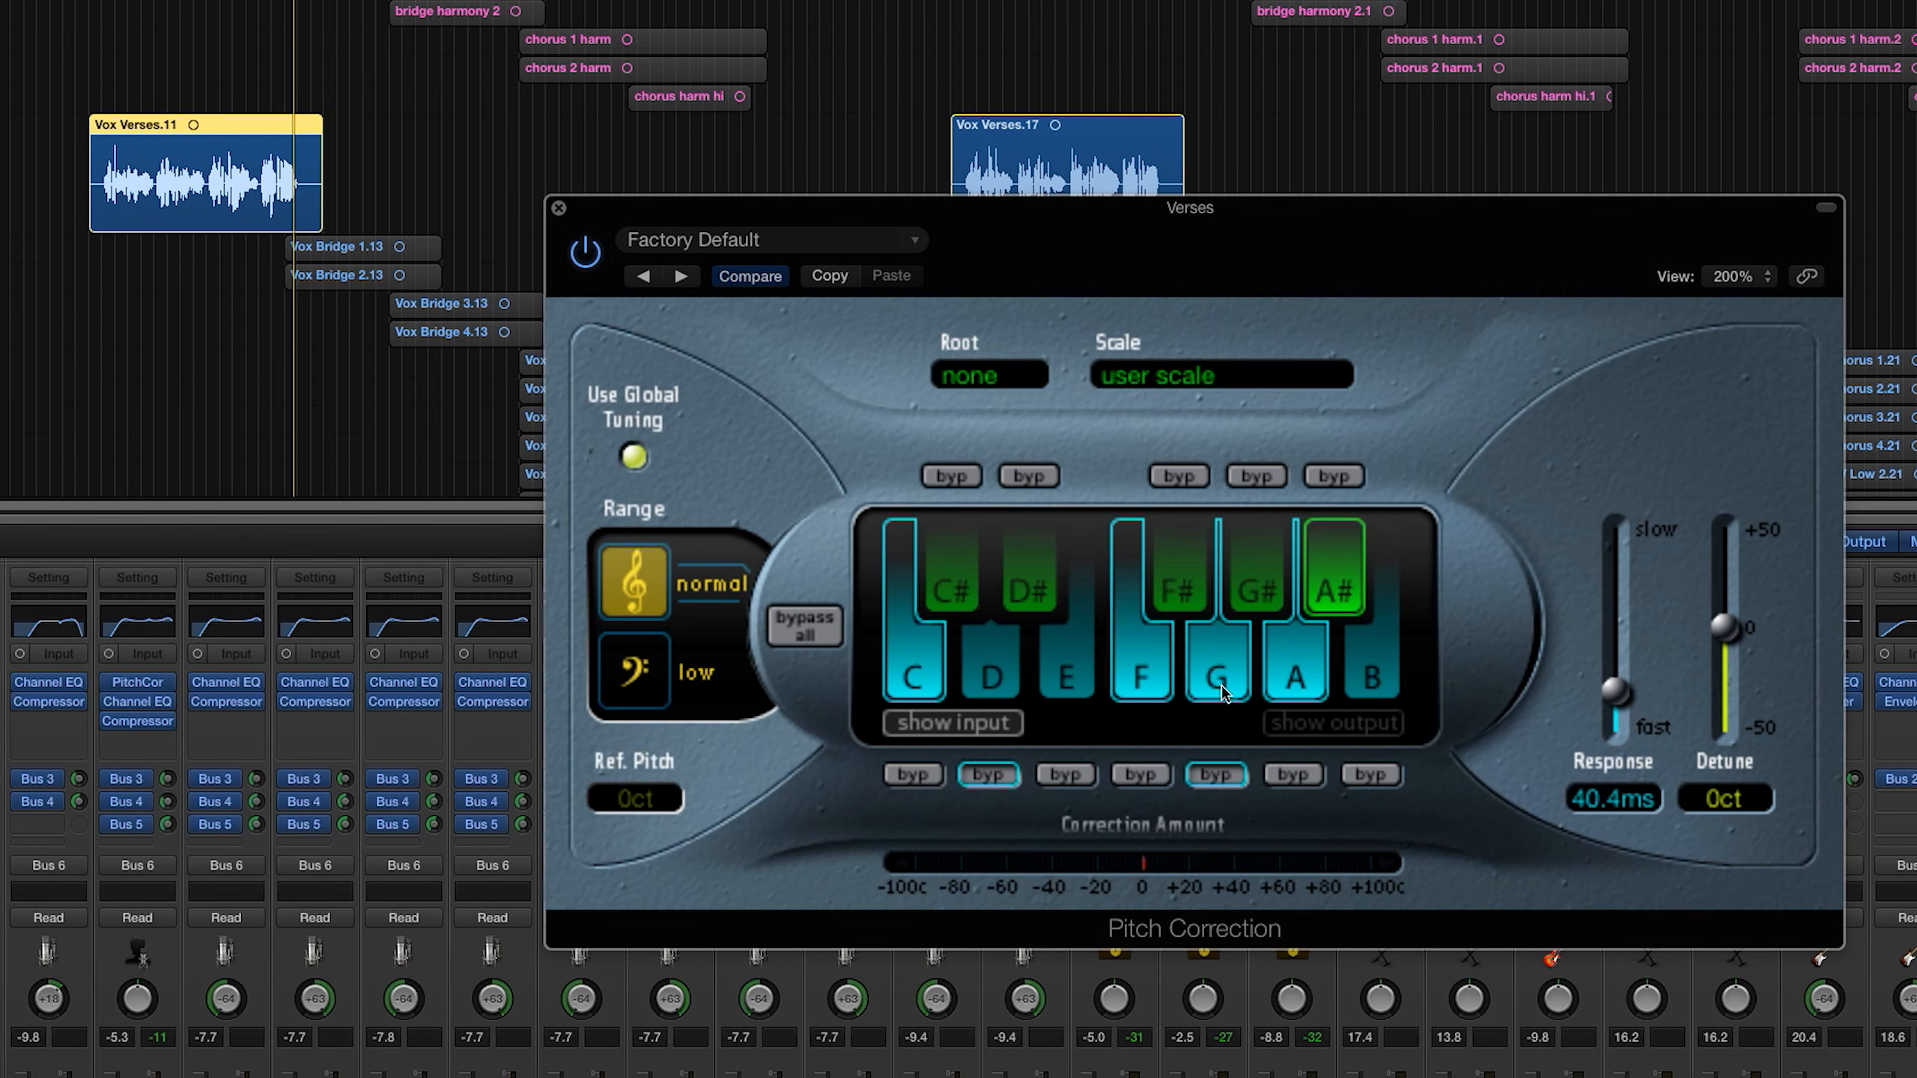
{"action": "left_click", "coordinate": [992, 674]}
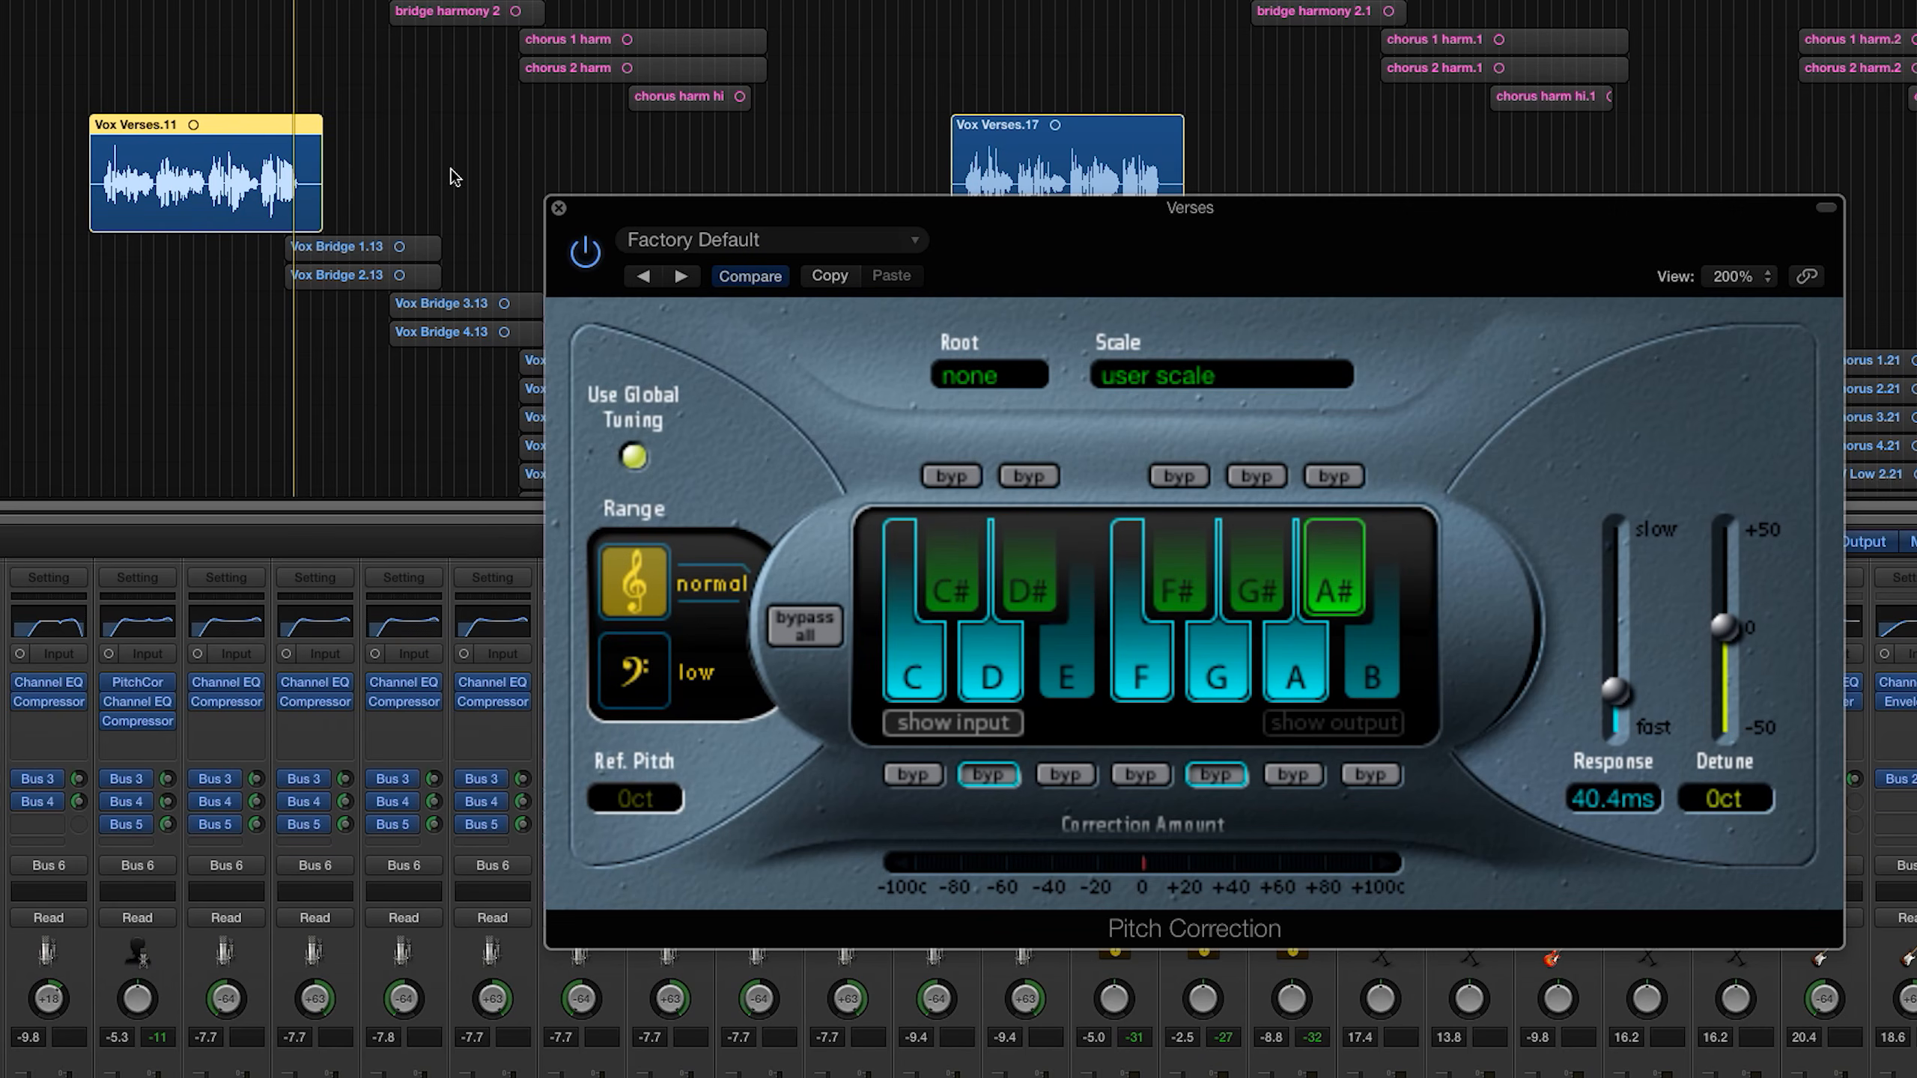
Step: Replay the Verse 1 vocal with the custom scale and a 0.00 ms Response, and set the Response to 36.5 ms
{"action": "key", "text": "space"}
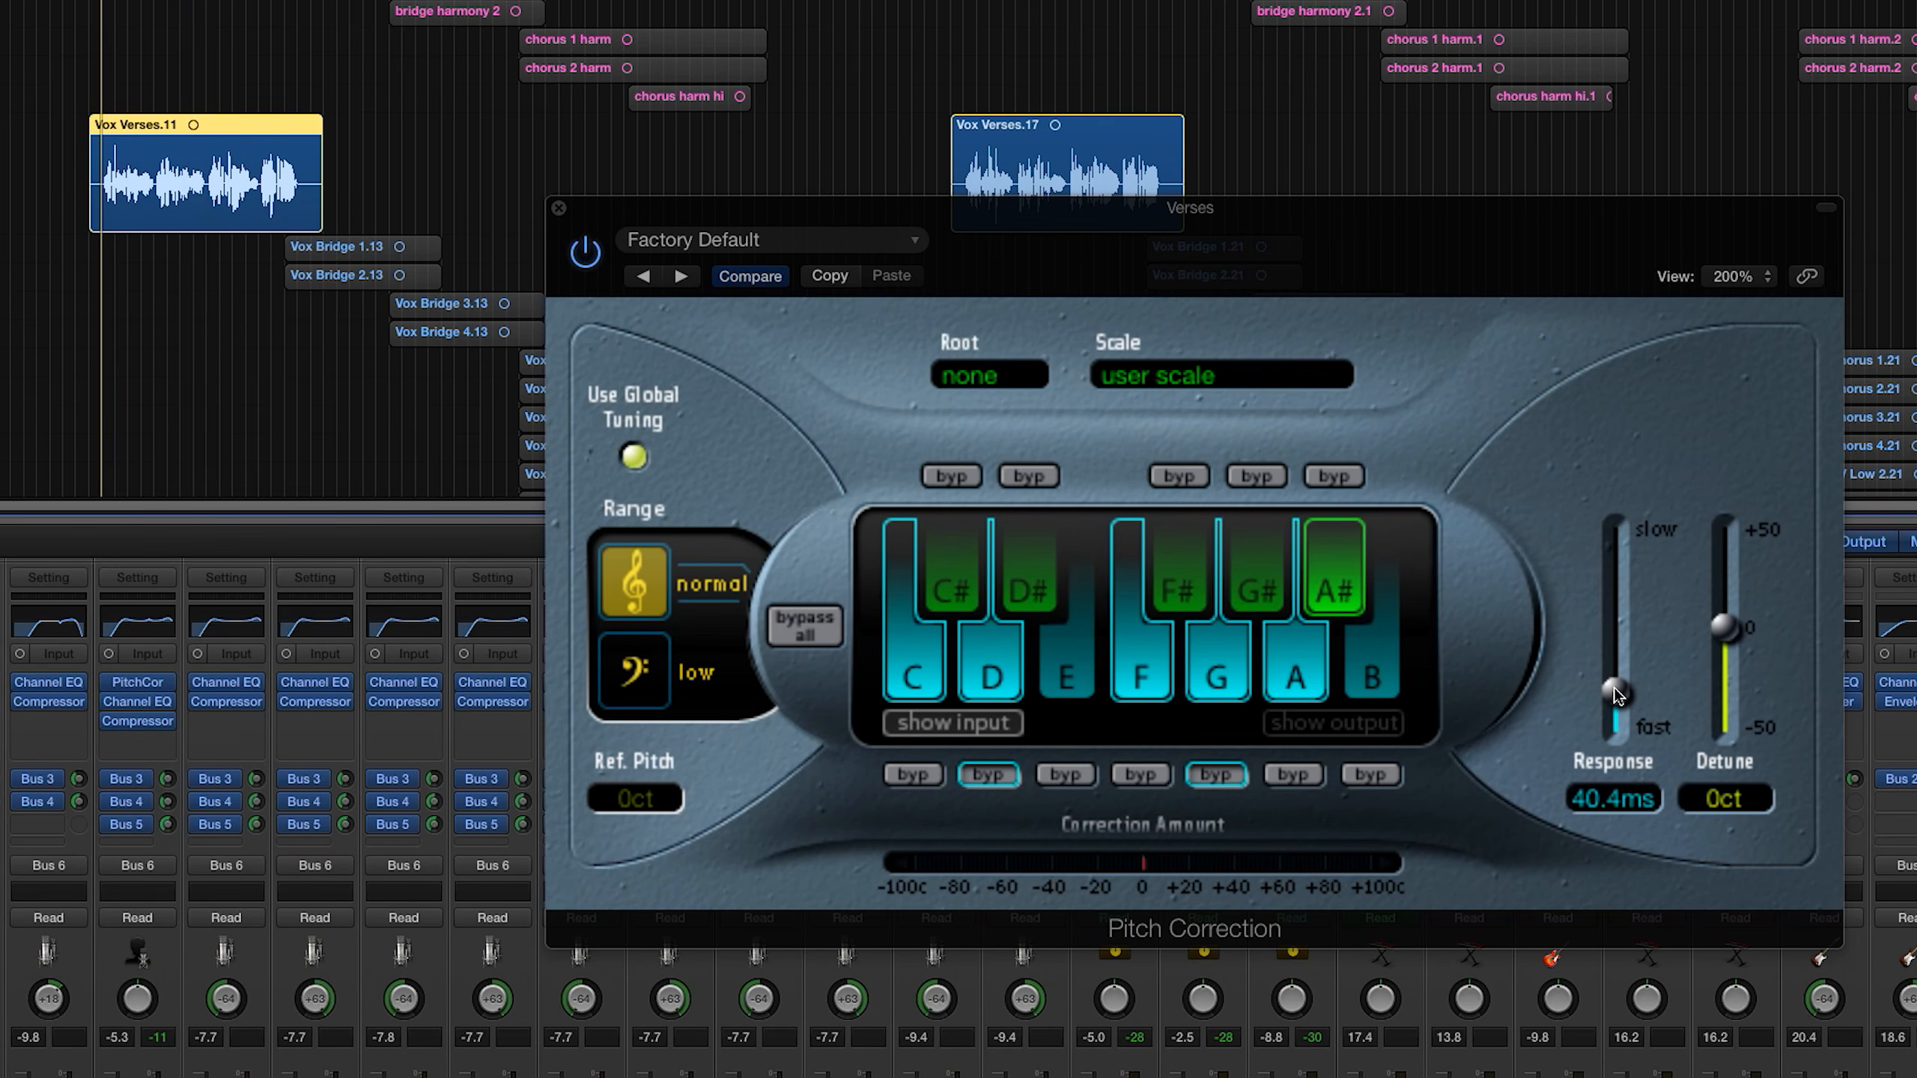
{"action": "left_click_drag", "start_coordinate": [1624, 750], "coordinate": [1624, 729]}
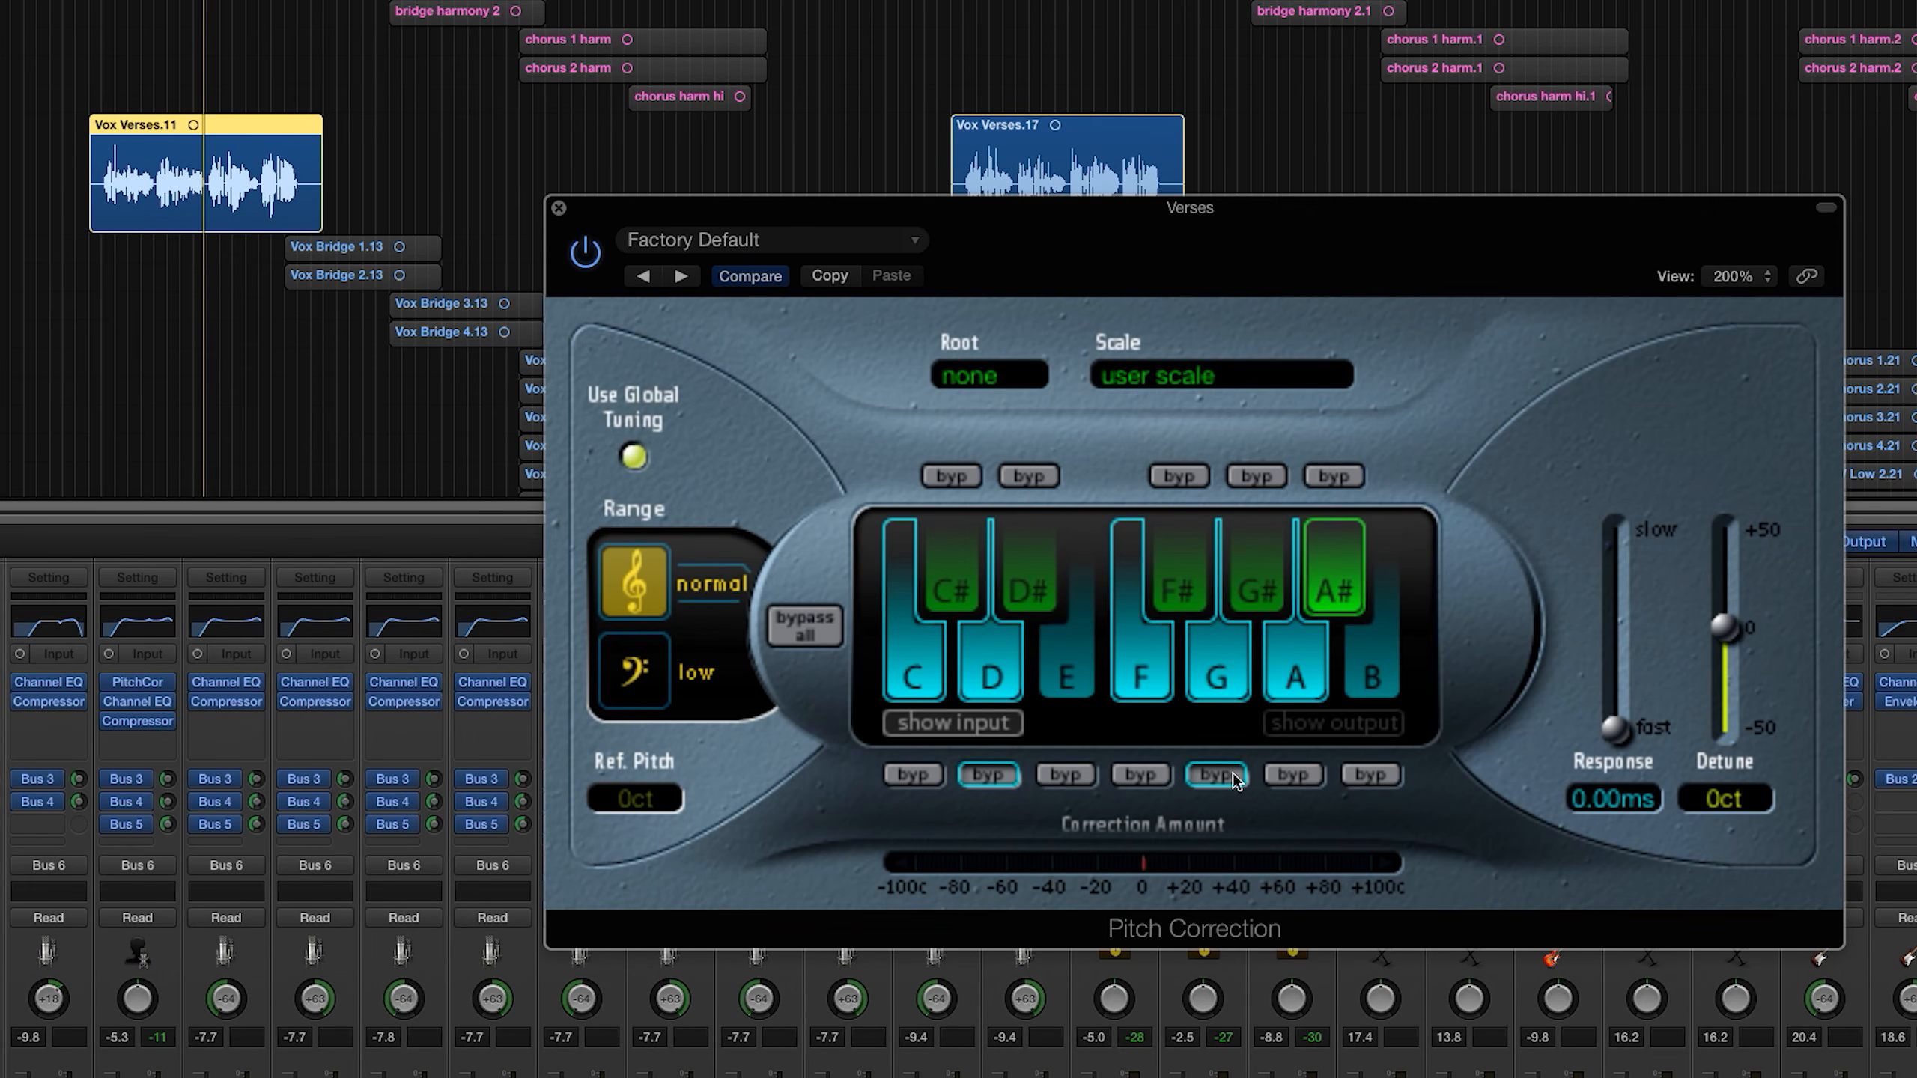
{"action": "left_click_drag", "start_coordinate": [1623, 740], "coordinate": [1624, 704]}
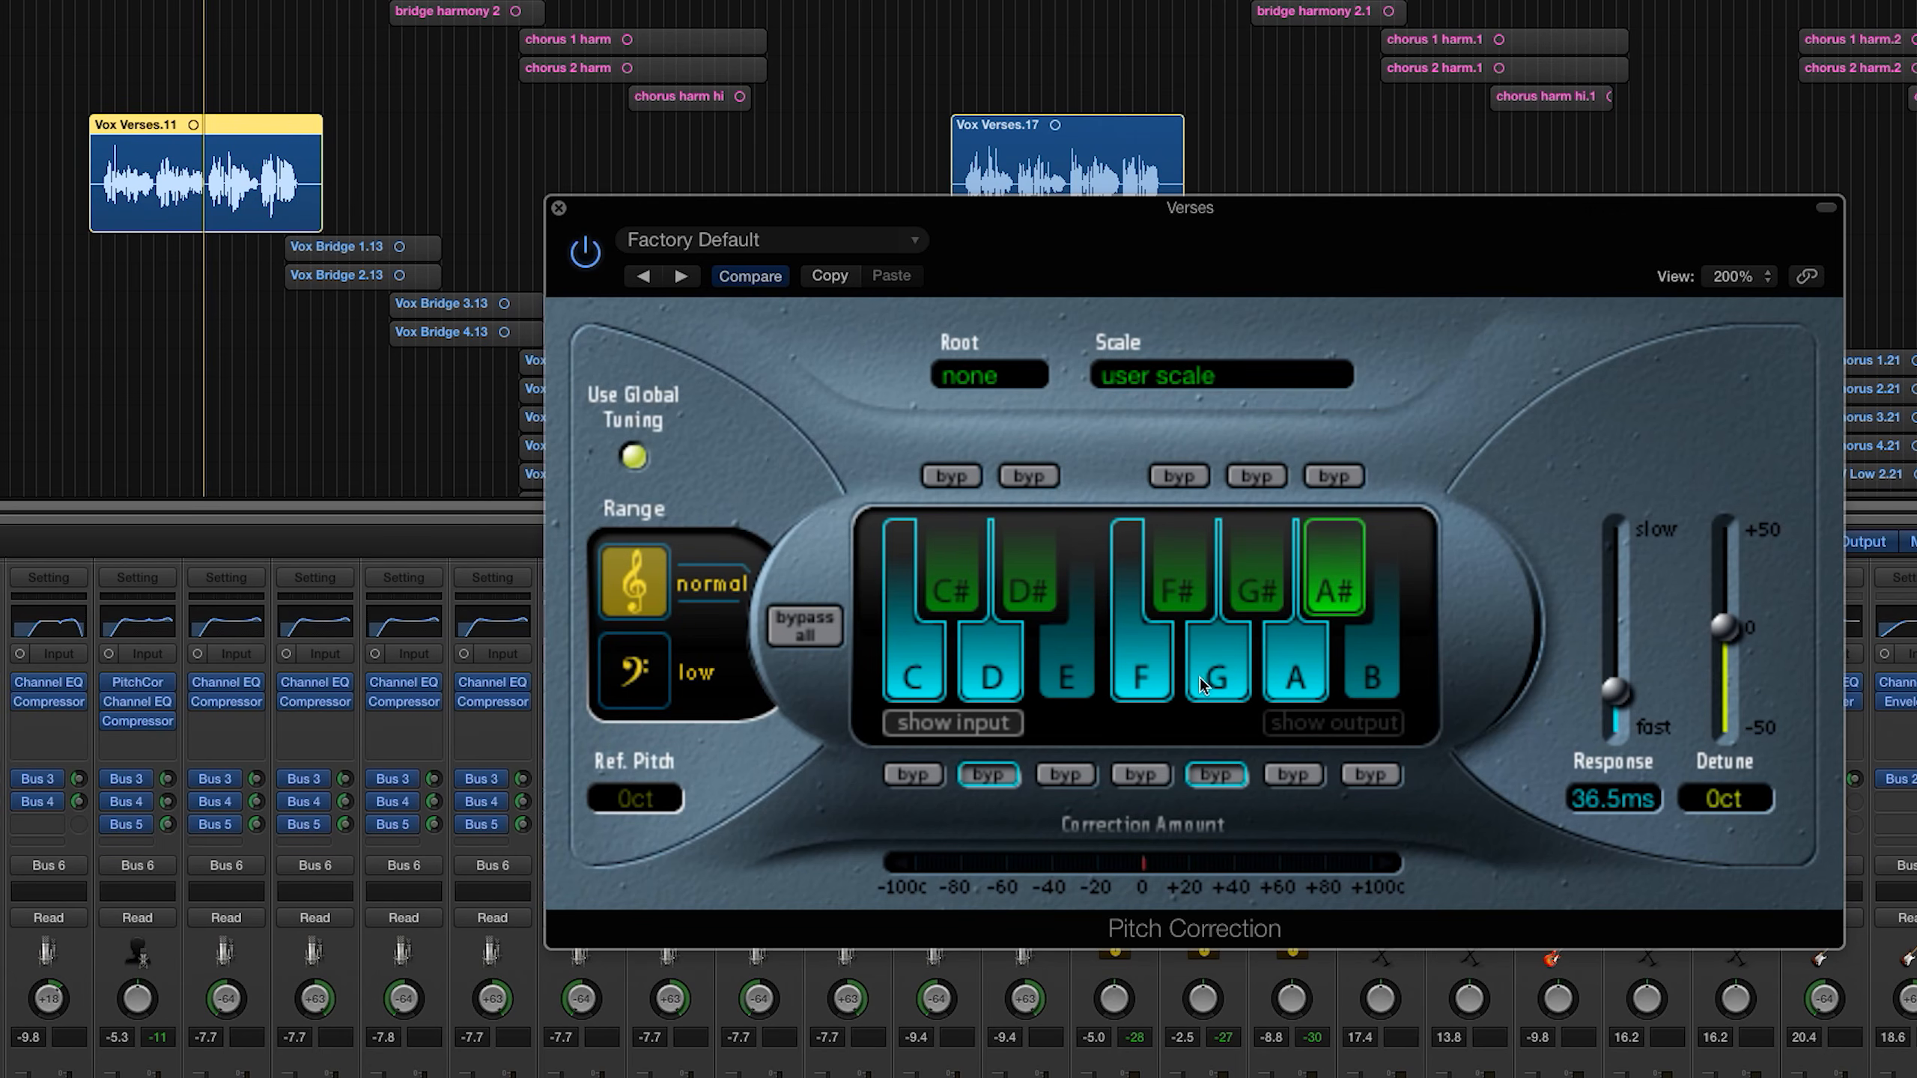
Step: Try the natural minor scale with G as the root, and exclude D# from the correction notes
{"action": "left_click", "coordinate": [1156, 378]}
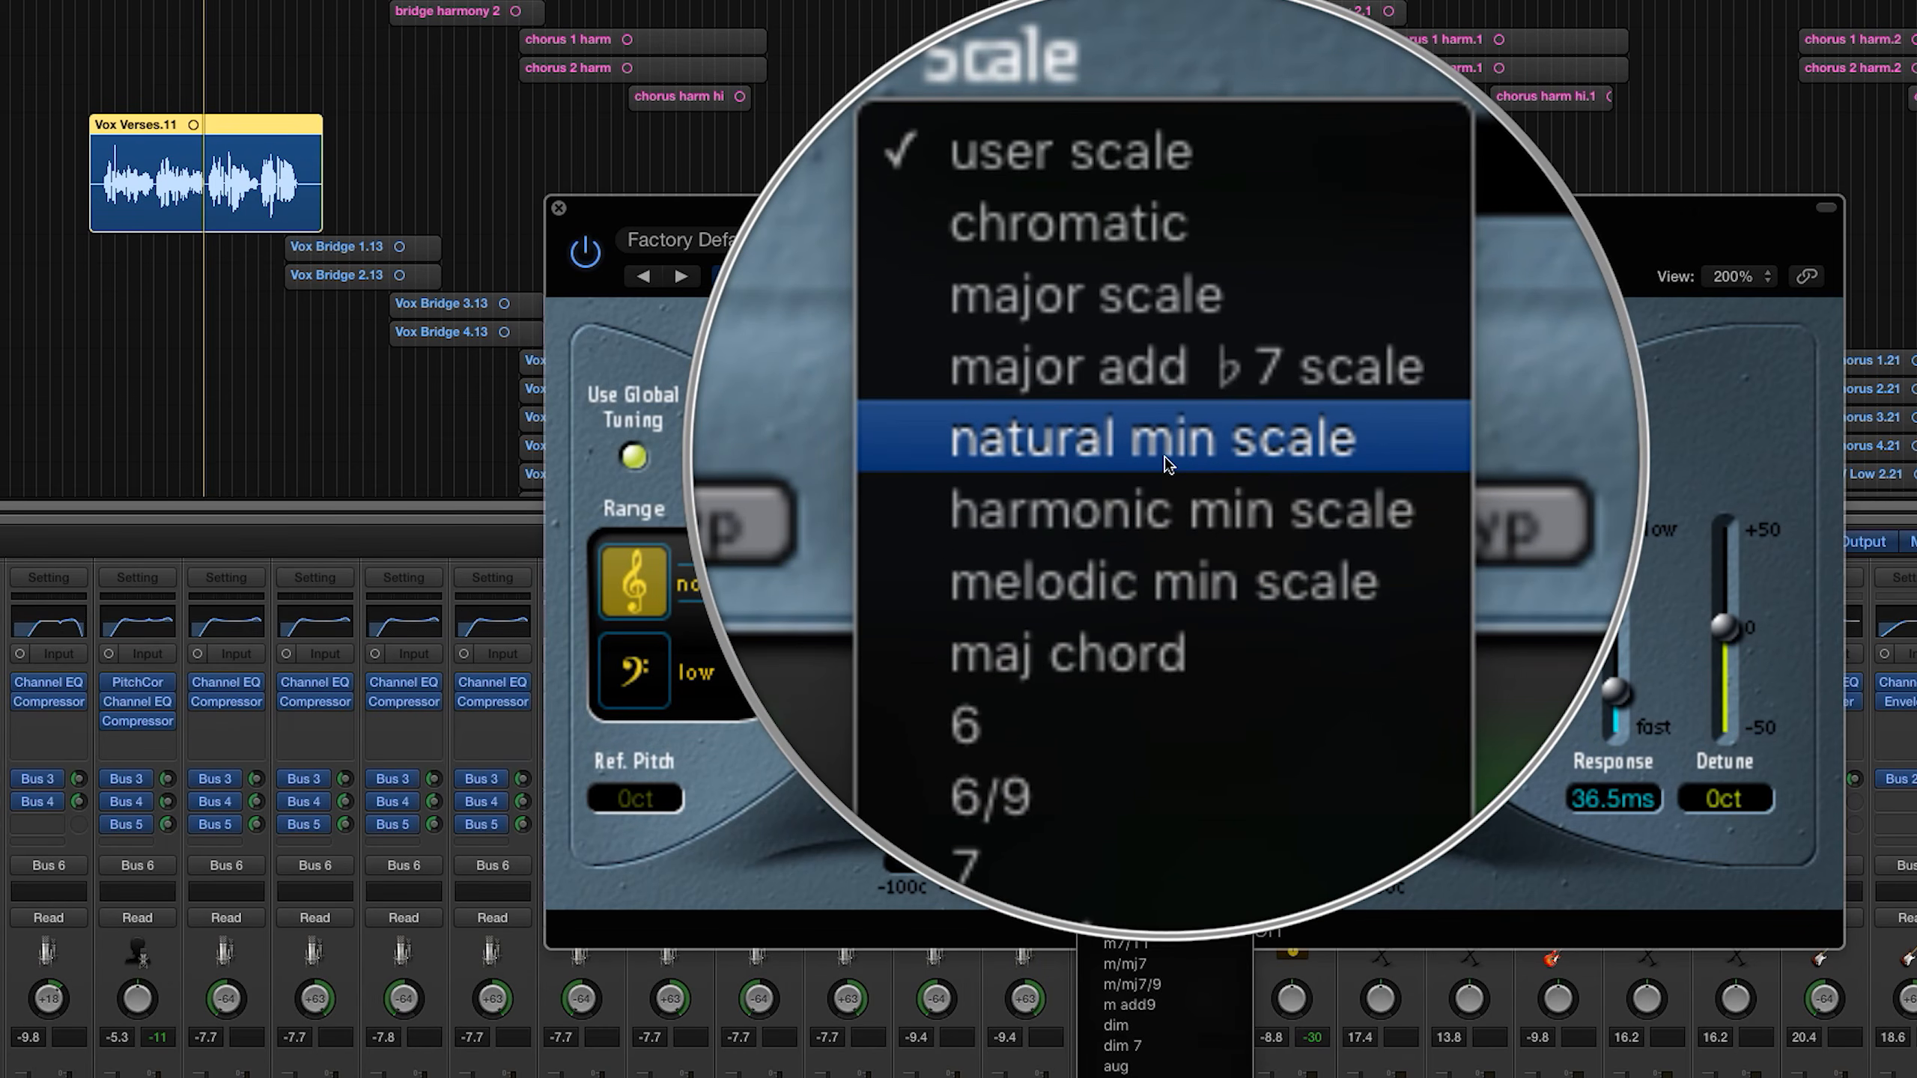
{"action": "left_click", "coordinate": [1166, 457]}
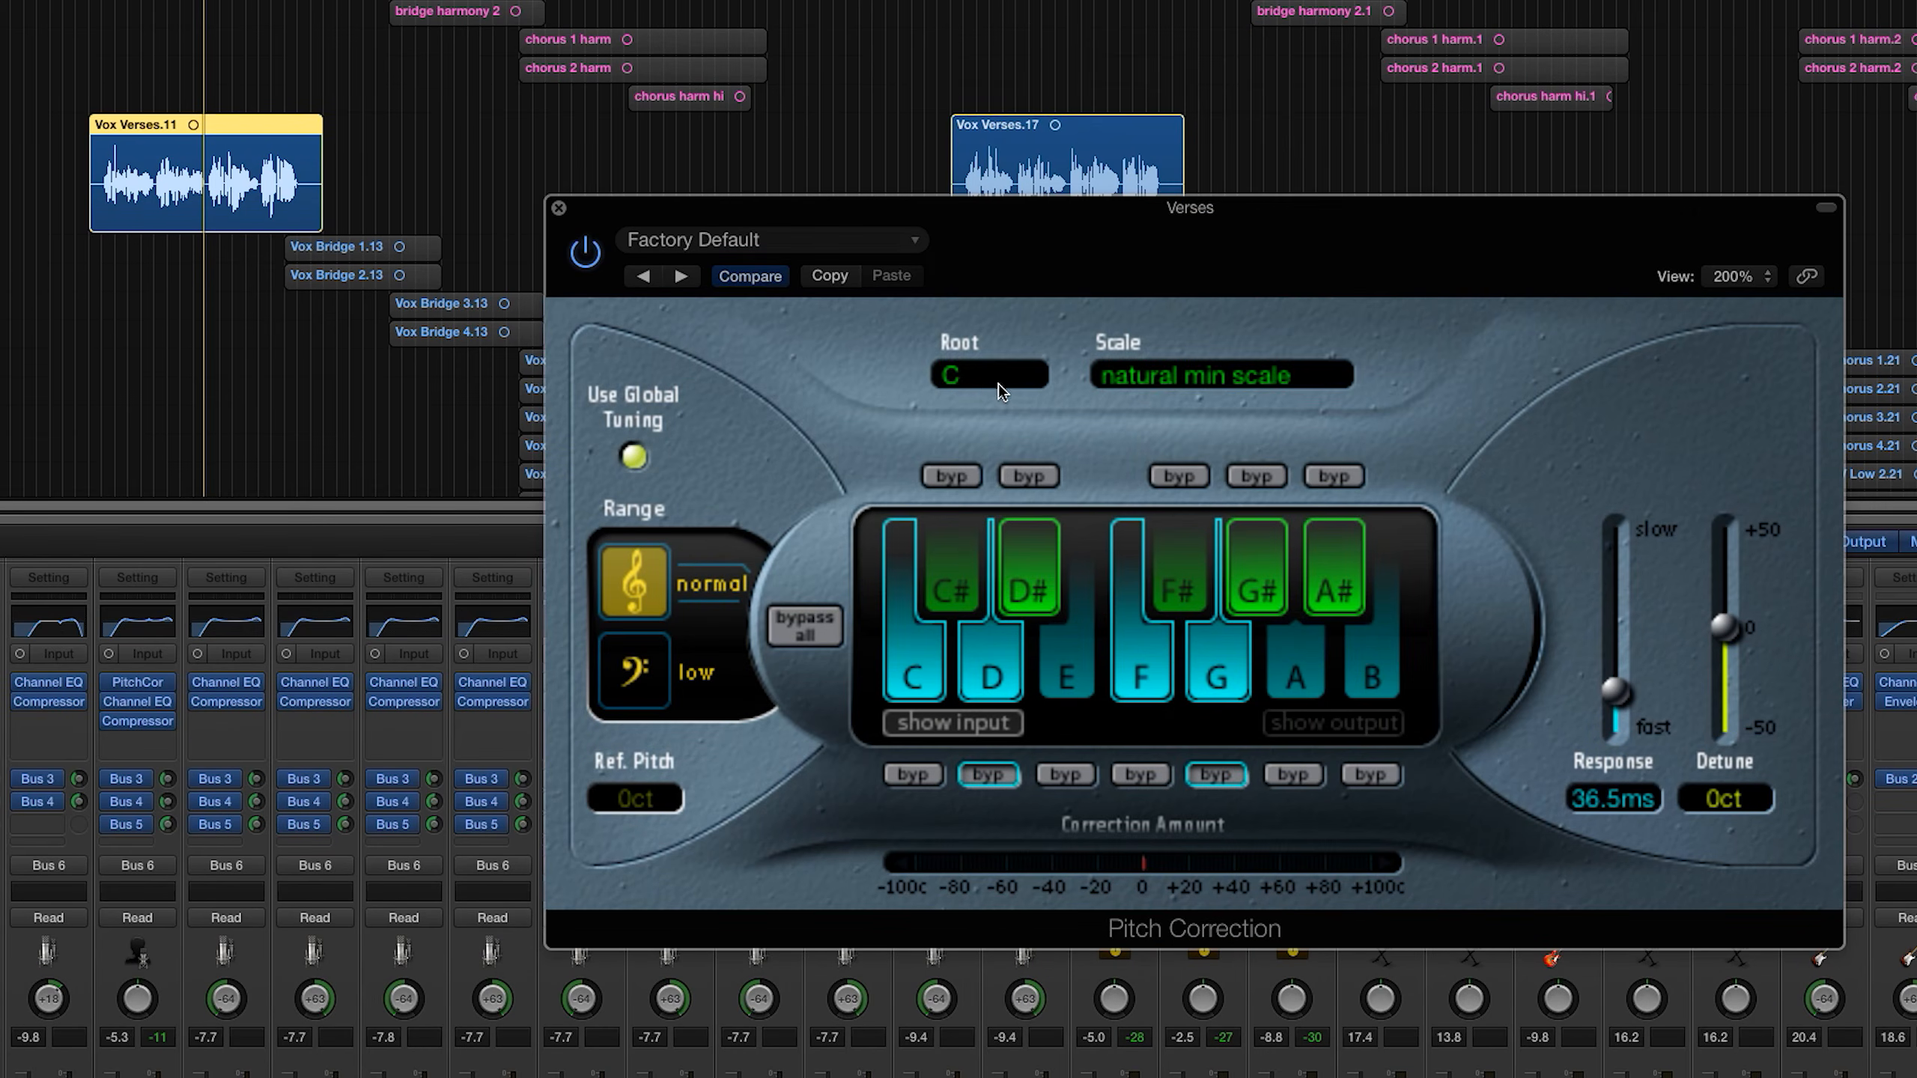
{"action": "left_click", "coordinate": [997, 384]}
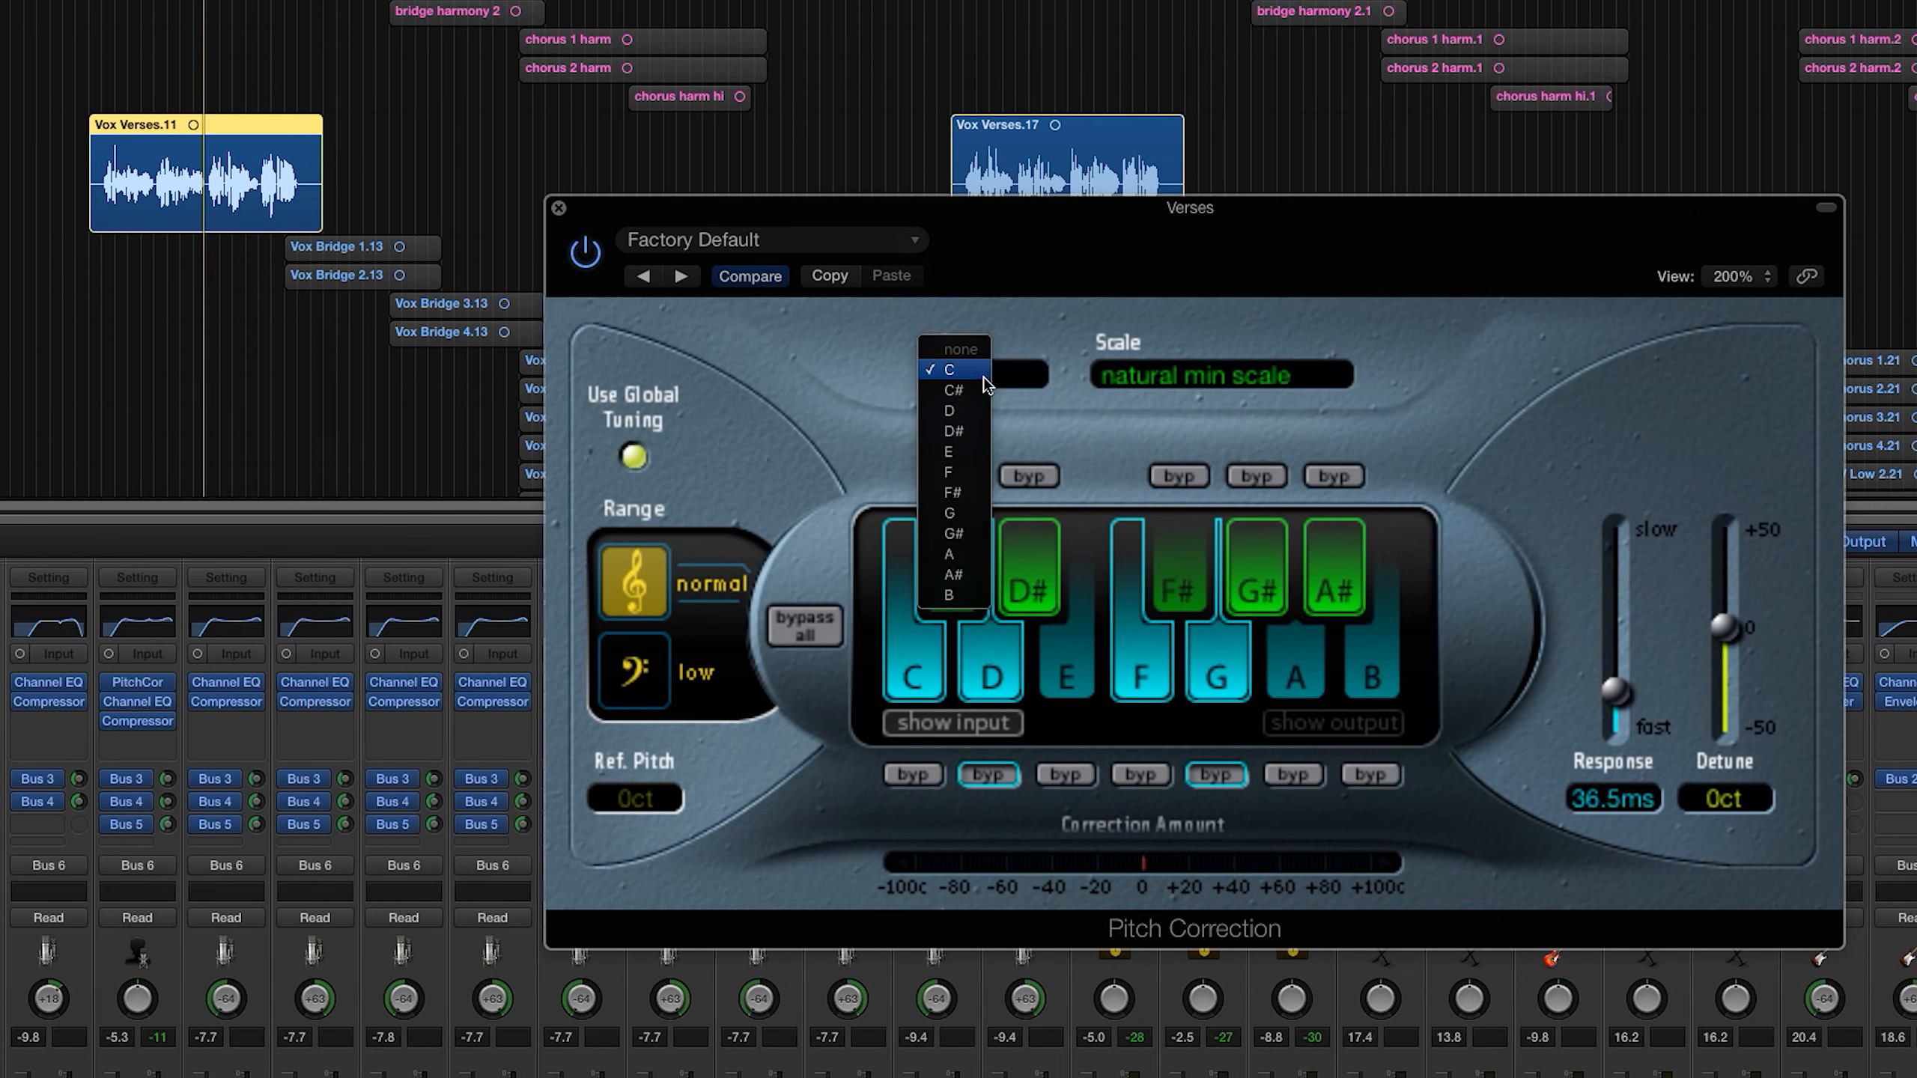
{"action": "left_click", "coordinate": [954, 514]}
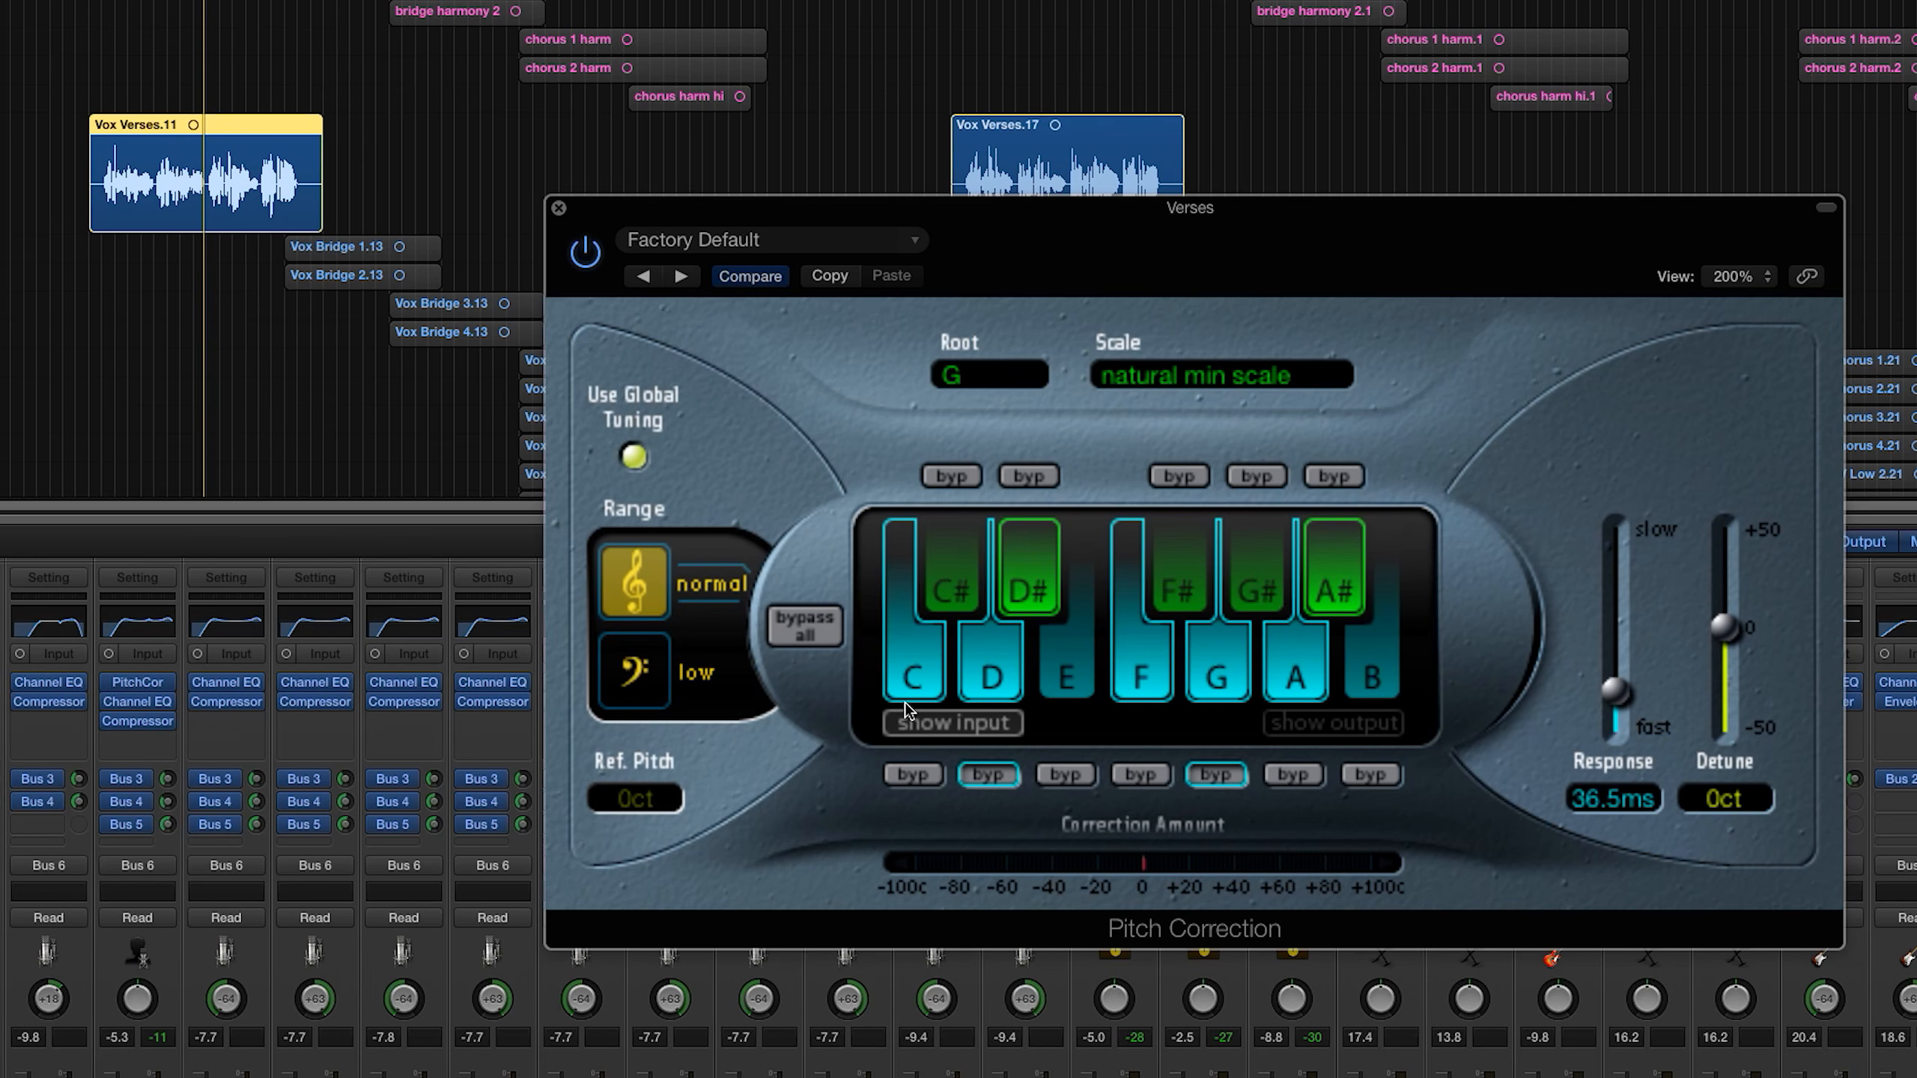
{"action": "left_click", "coordinate": [1033, 559]}
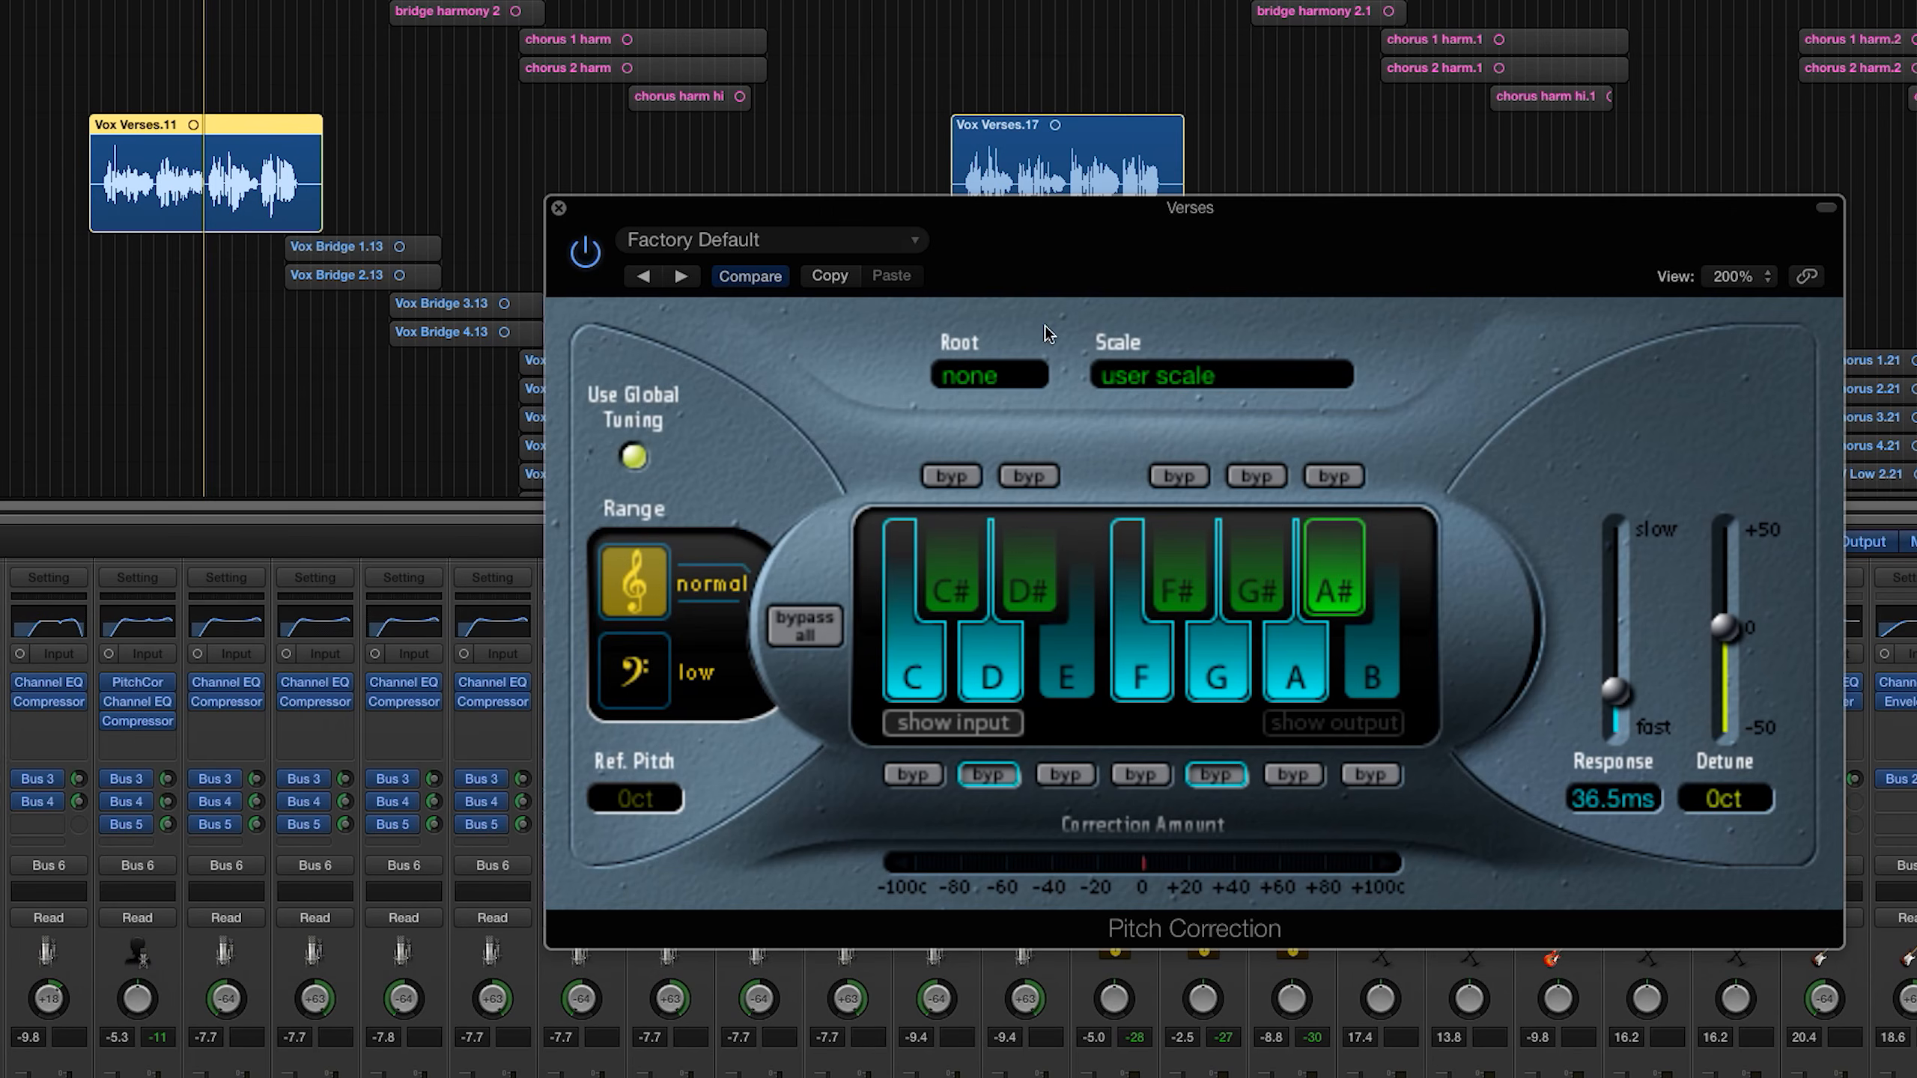
Step: Play the Verse 2 vocal region, switching Pitch Correction off and back on to compare the sound
{"action": "left_click", "coordinate": [977, 155]}
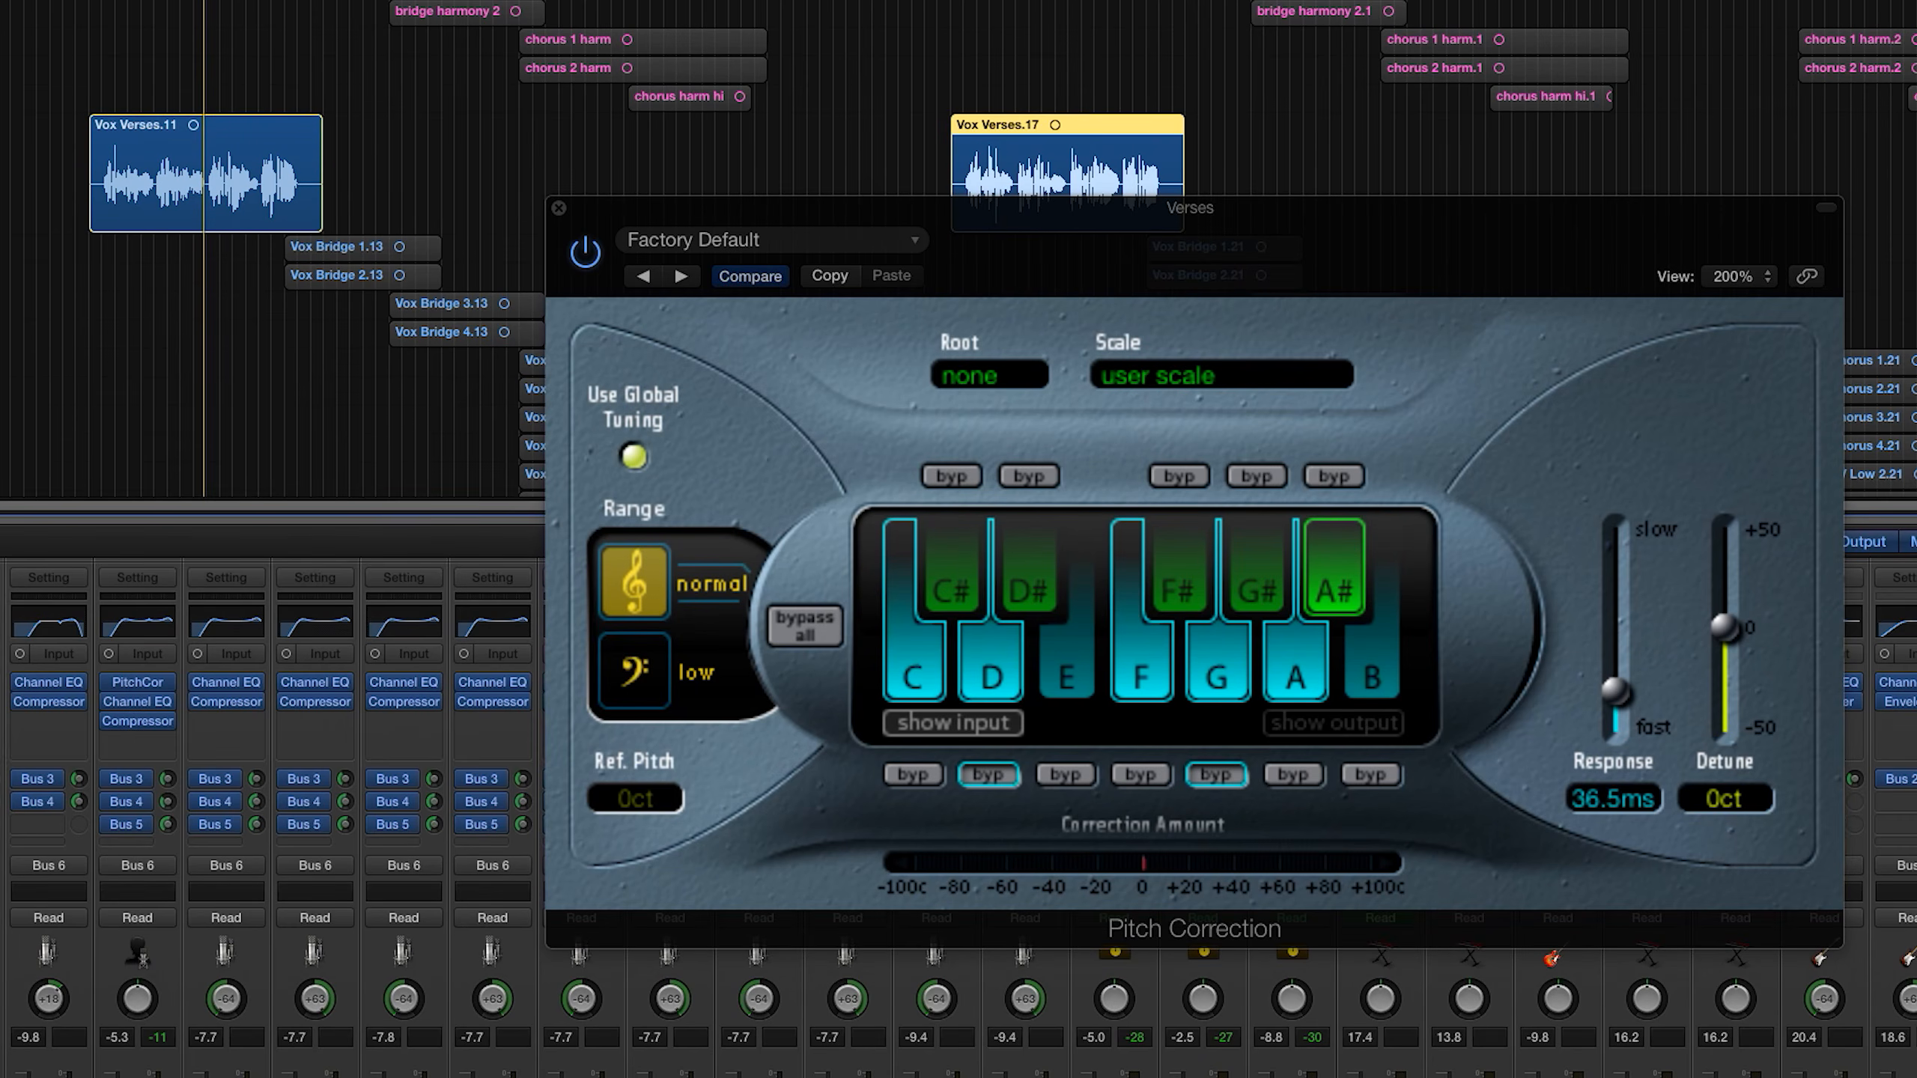
{"action": "key", "text": "shift+Return"}
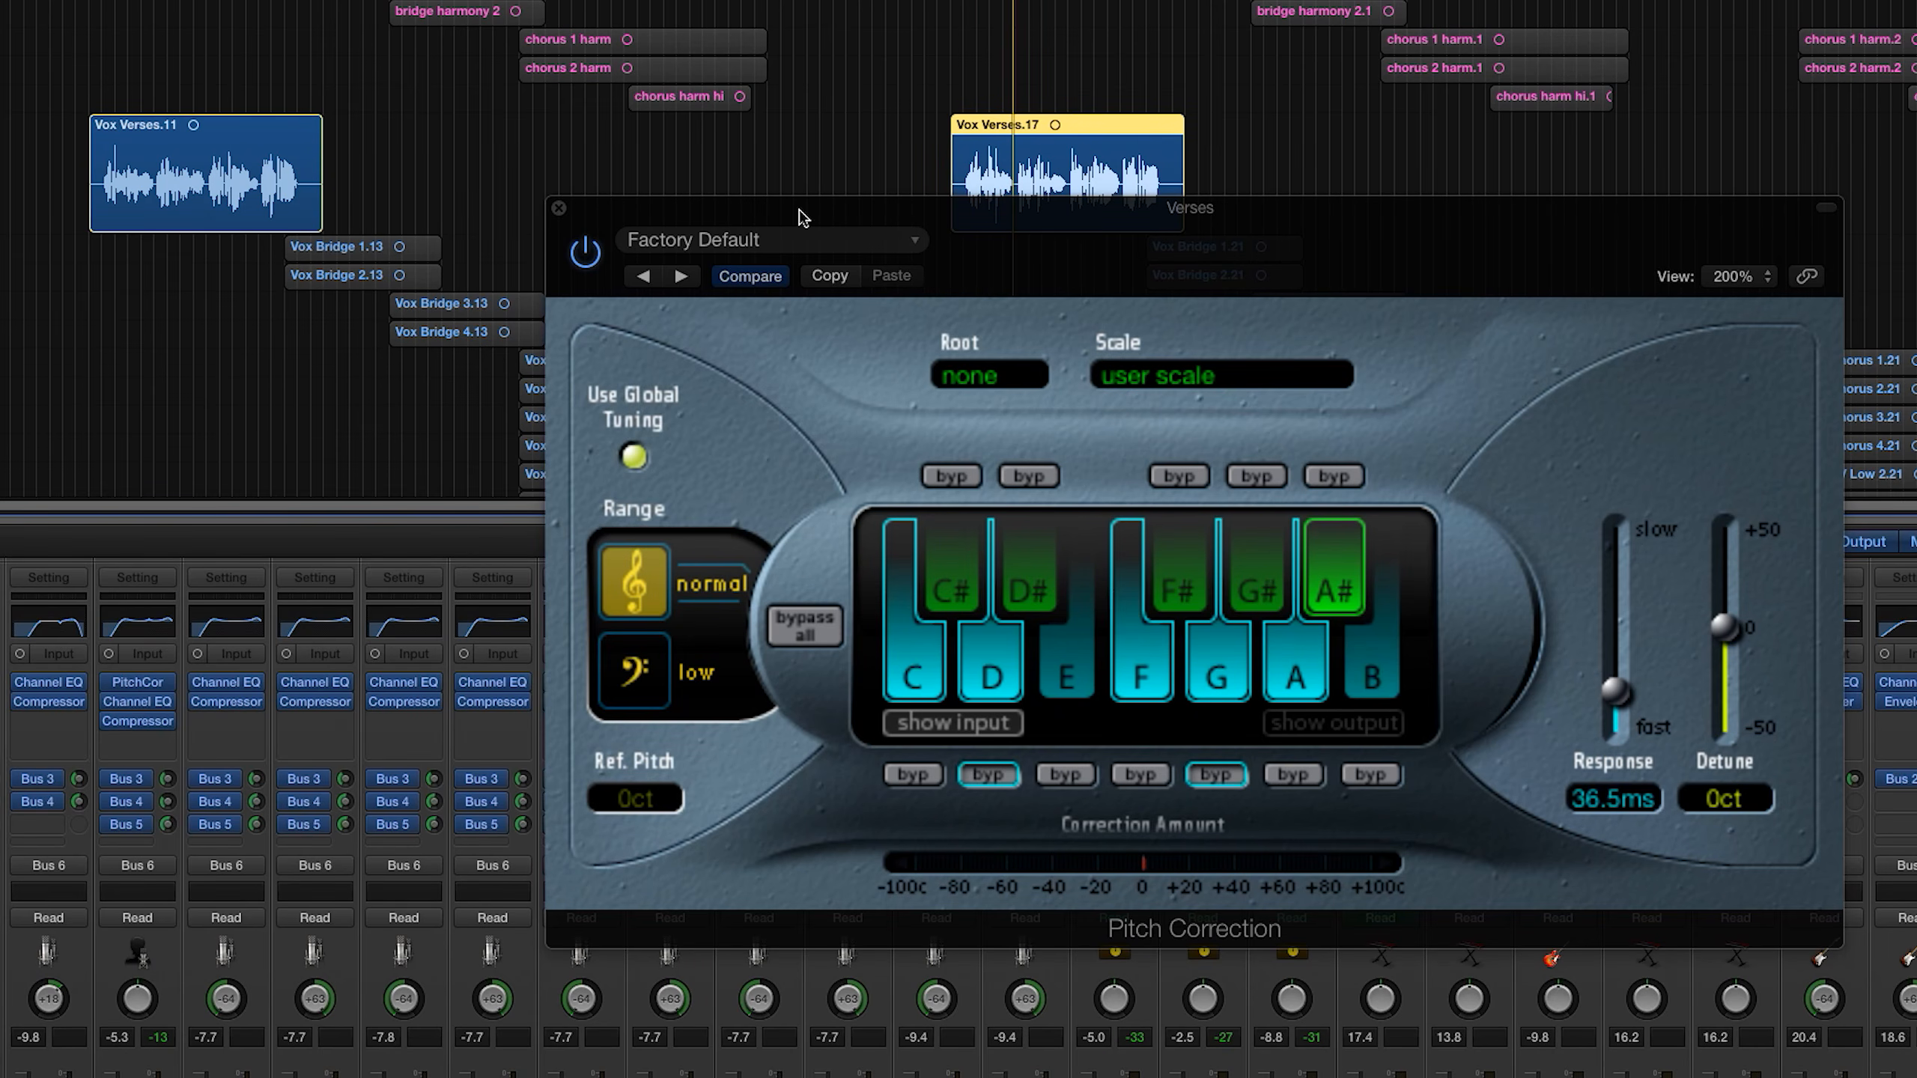
{"action": "left_click", "coordinate": [596, 255]}
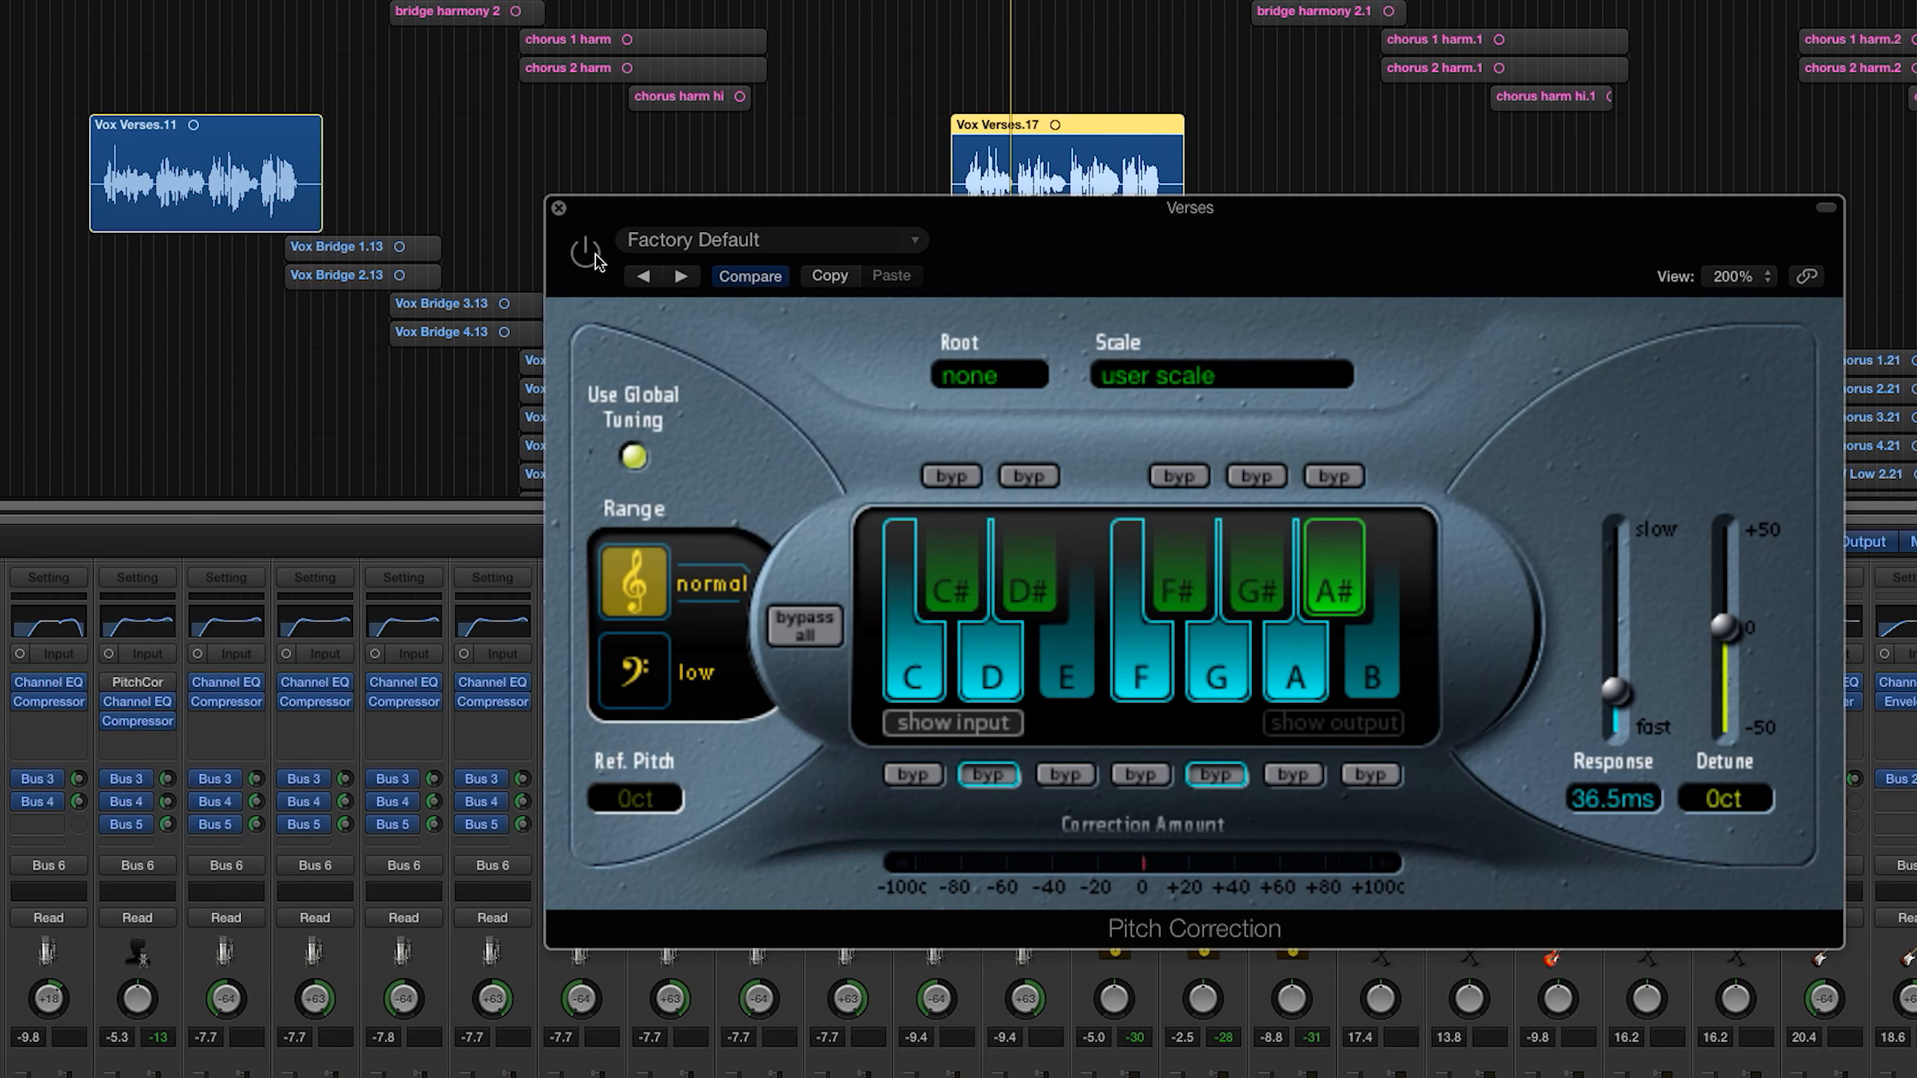
{"action": "left_click", "coordinate": [594, 257]}
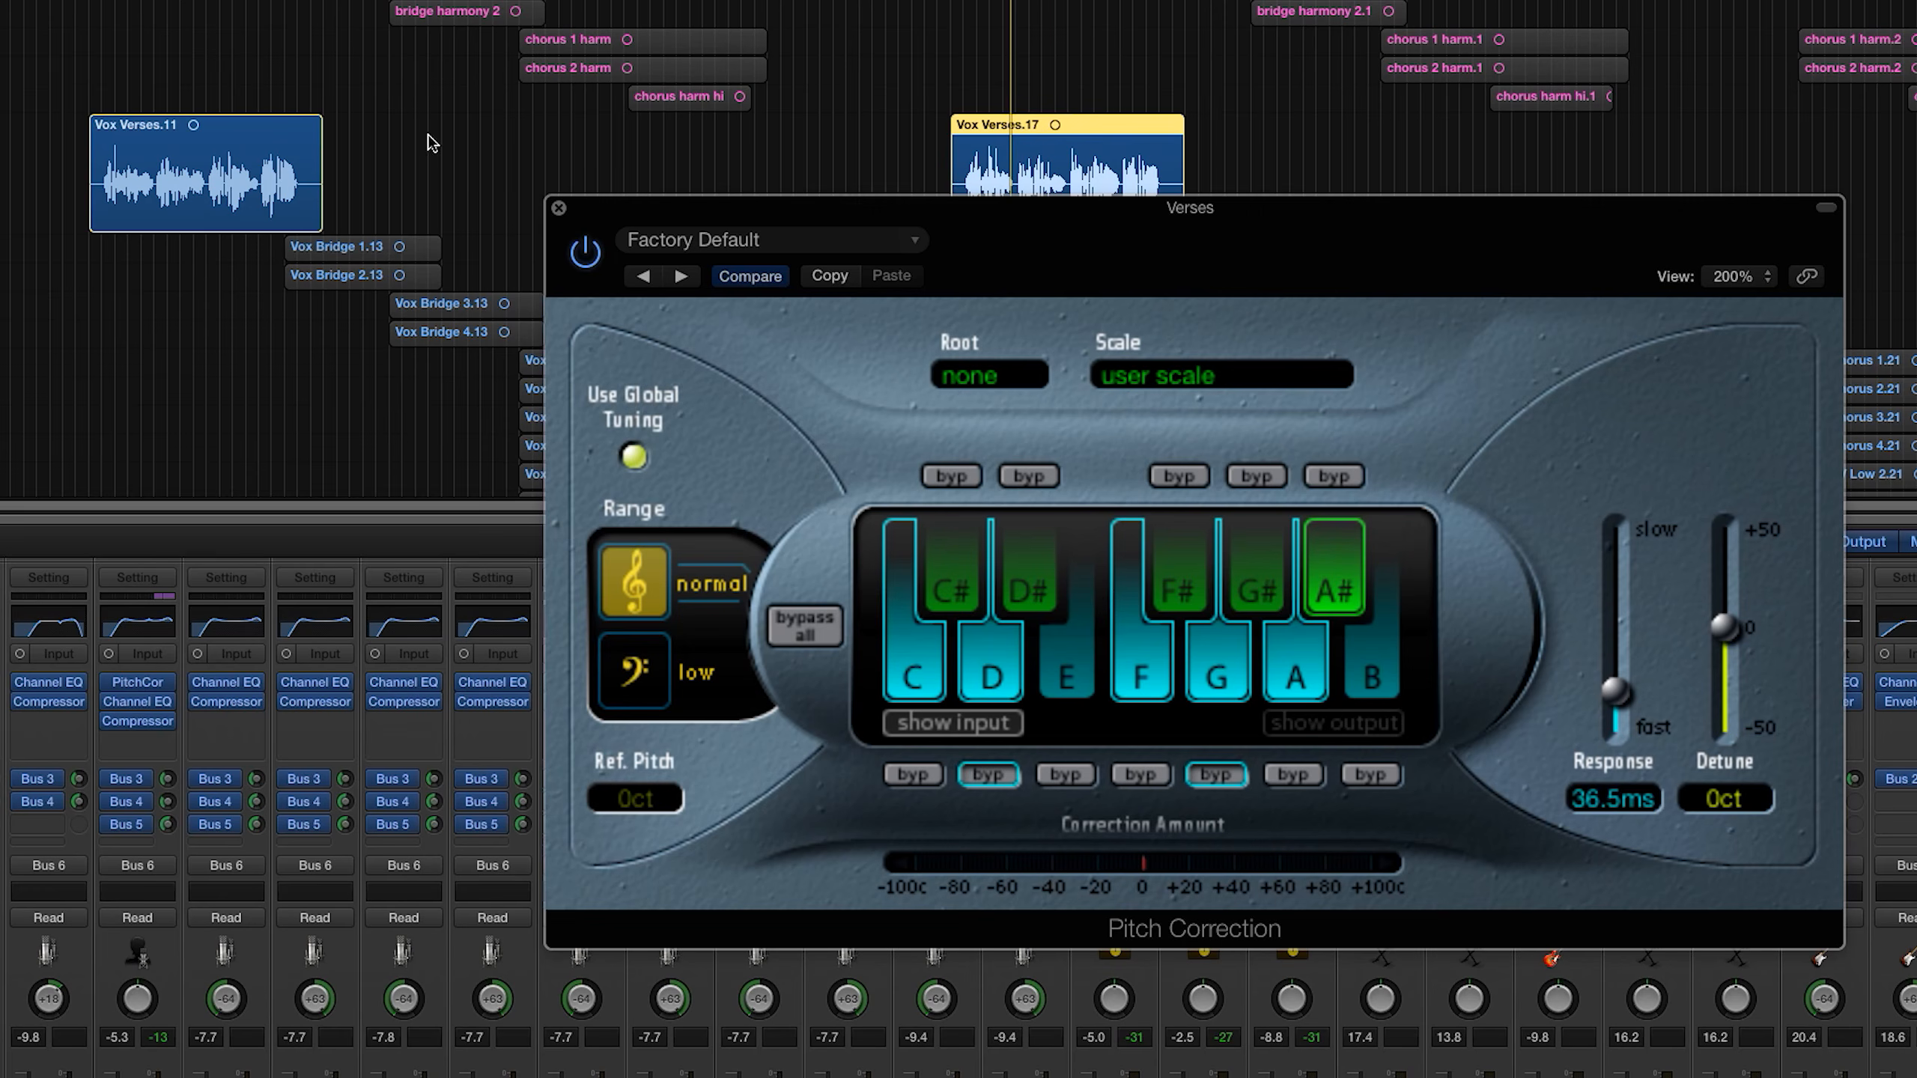
Step: Close the Pitch Correction window and unsolo the Verses track, with the Verse 1 vocal region selected
{"action": "left_click_drag", "start_coordinate": [427, 137], "coordinate": [316, 160]}
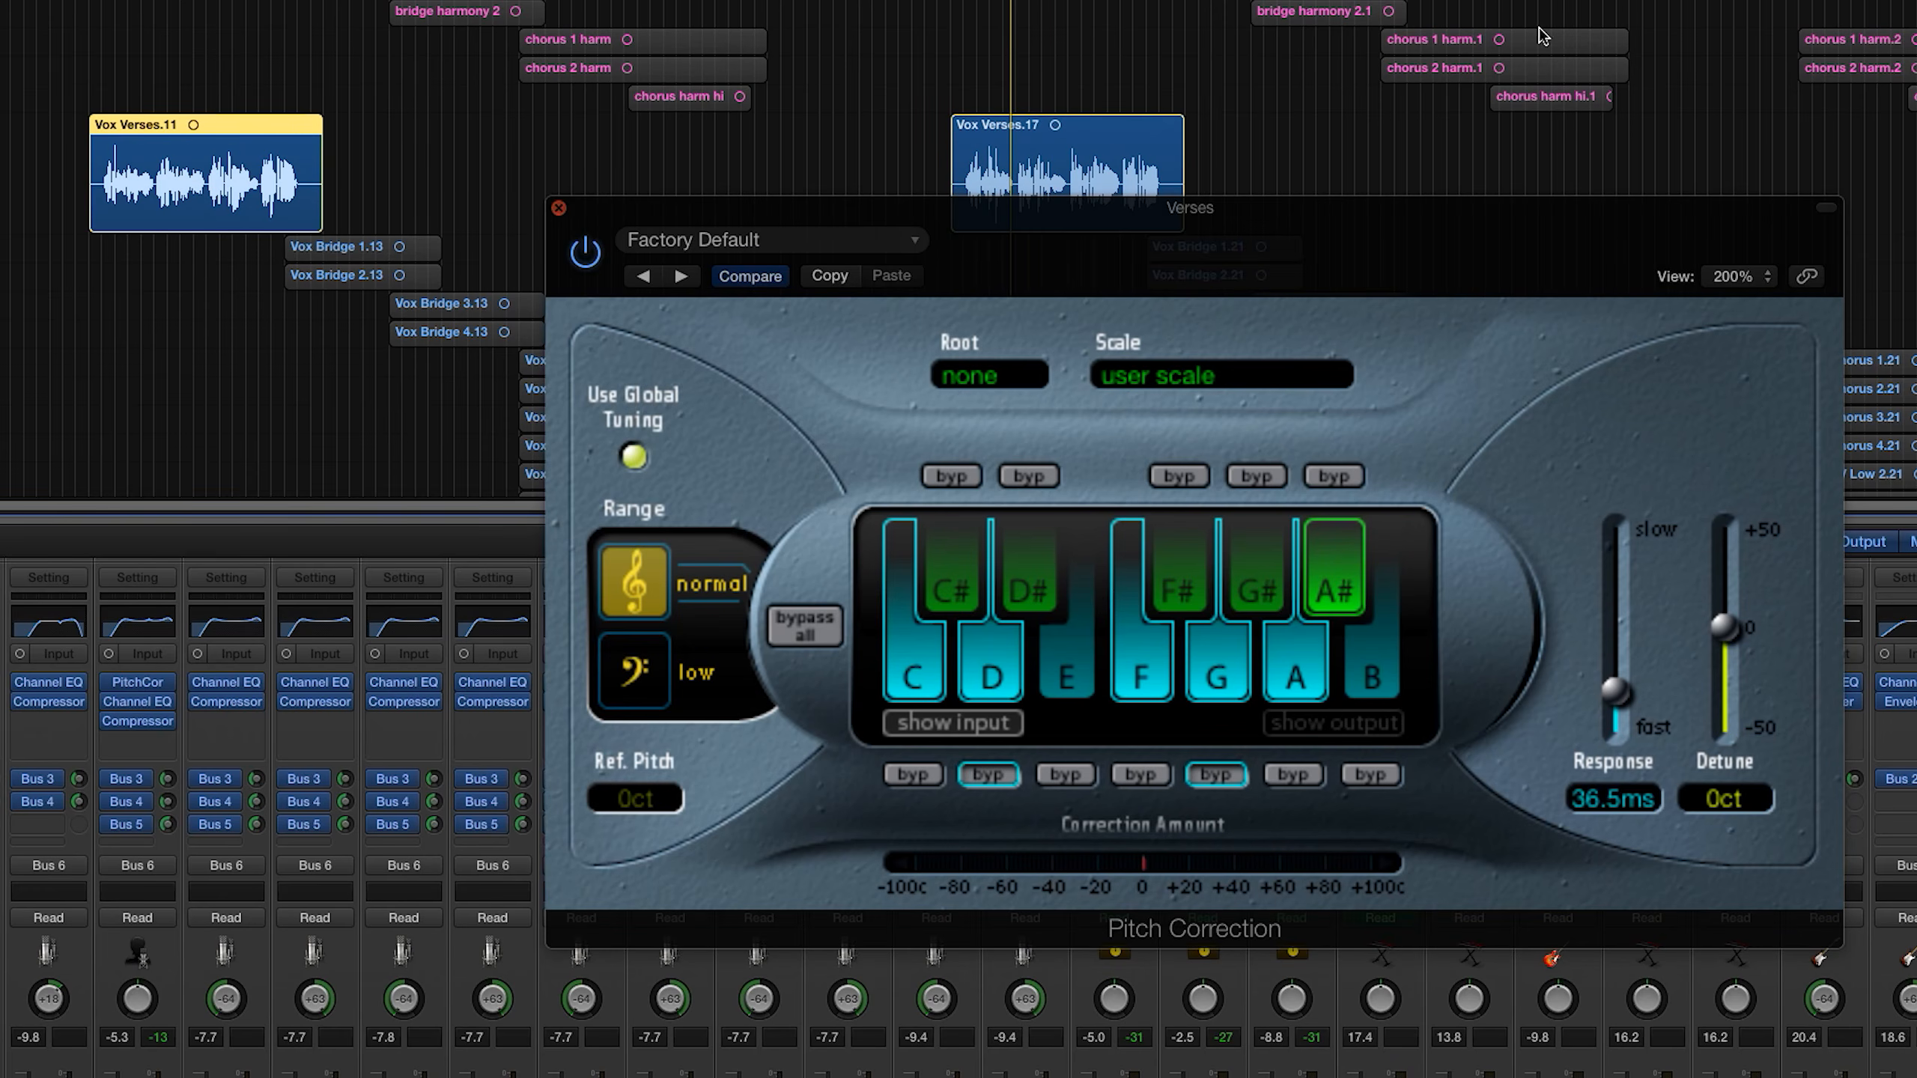
{"action": "left_click", "coordinate": [559, 208]}
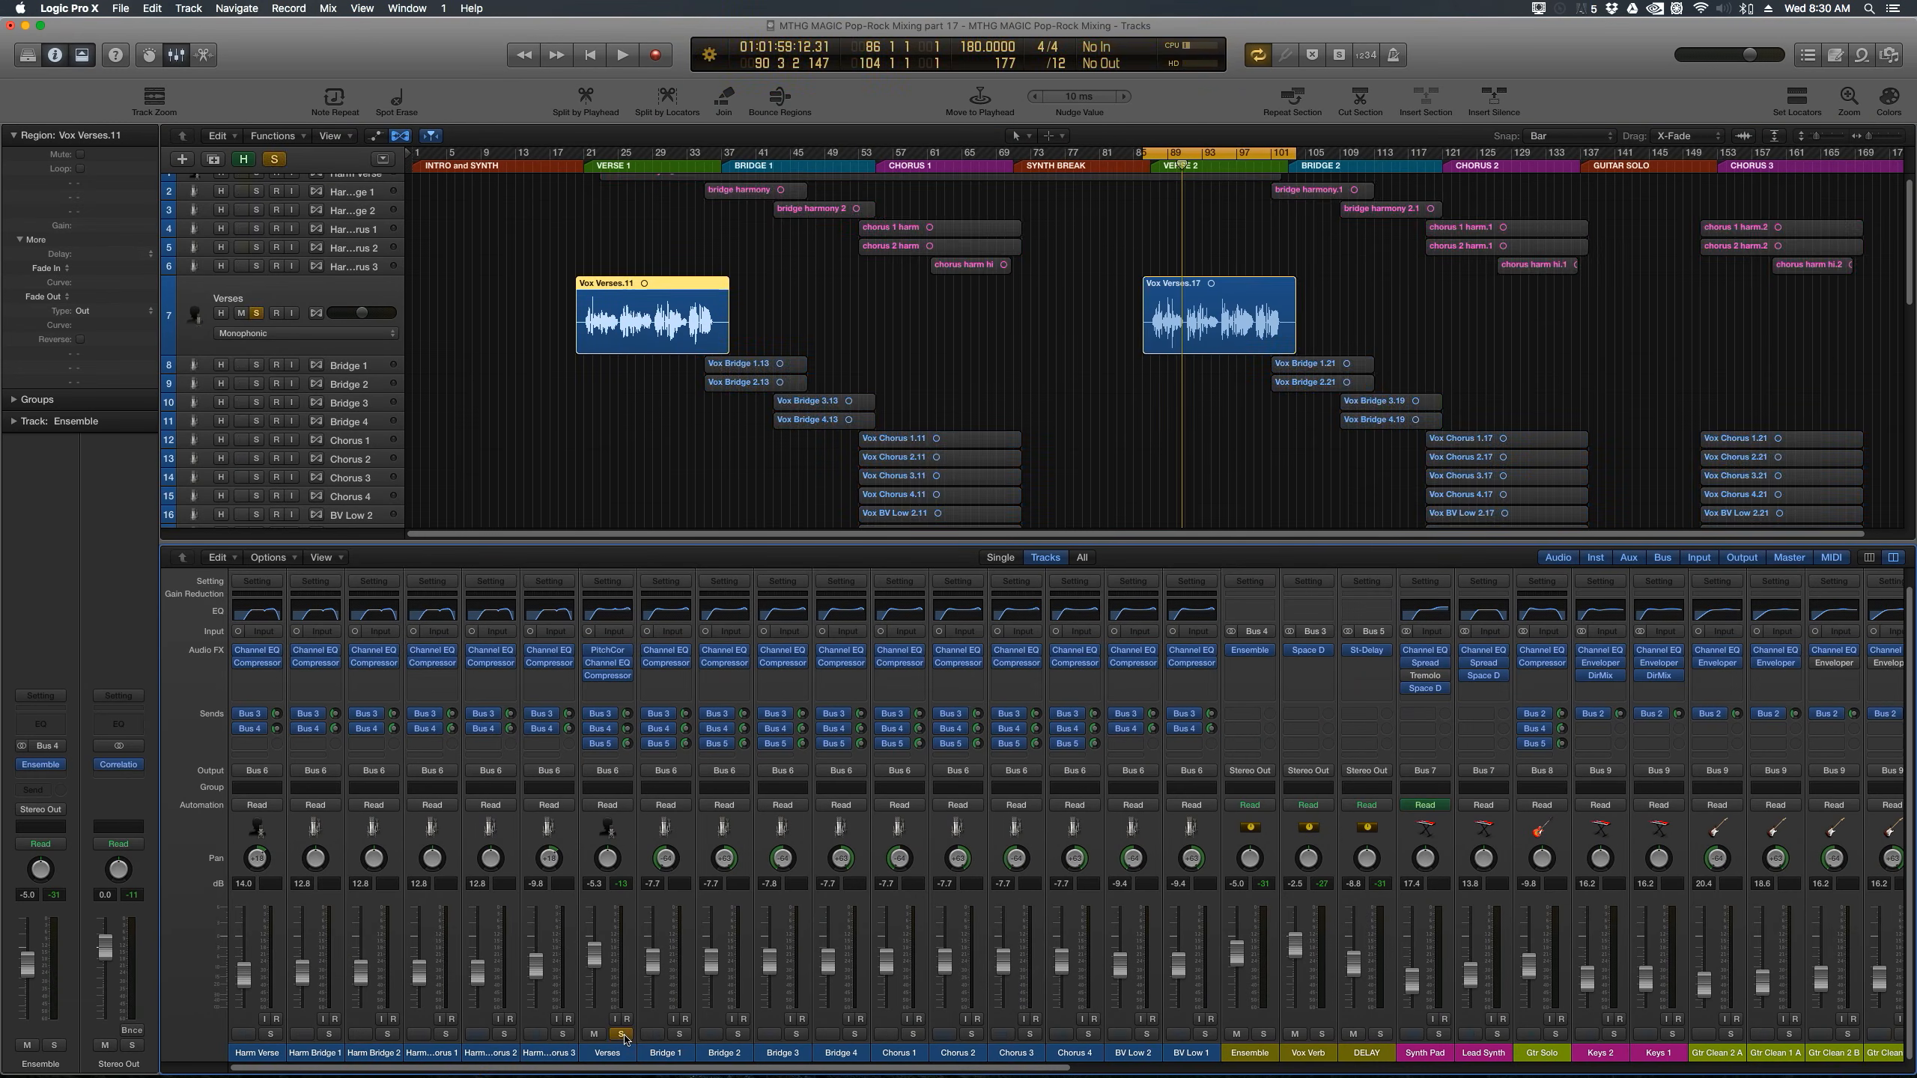
{"action": "left_click", "coordinate": [622, 1034]}
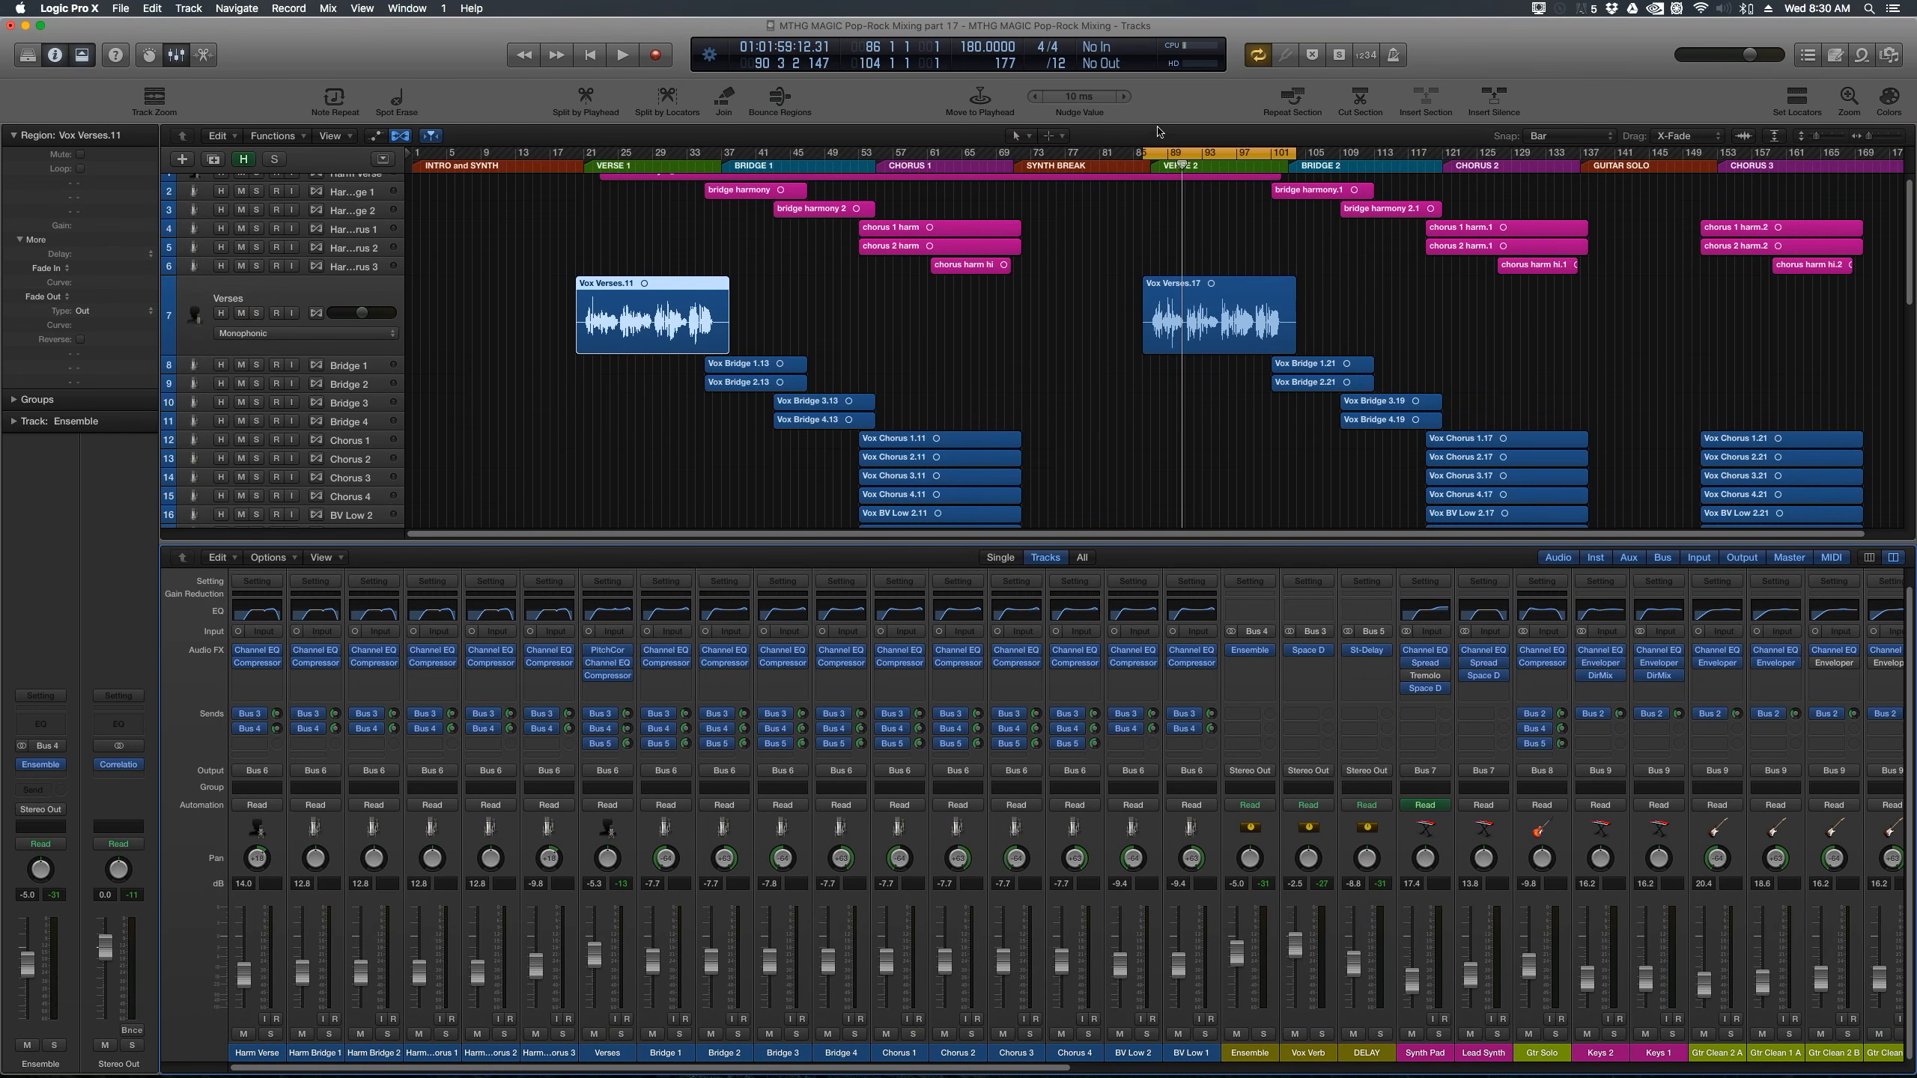
Step: Set the cycle range to the Verse 1 vocal region and raise the Verses fader to -5.0 dB during playback
{"action": "left_click", "coordinate": [1788, 95]}
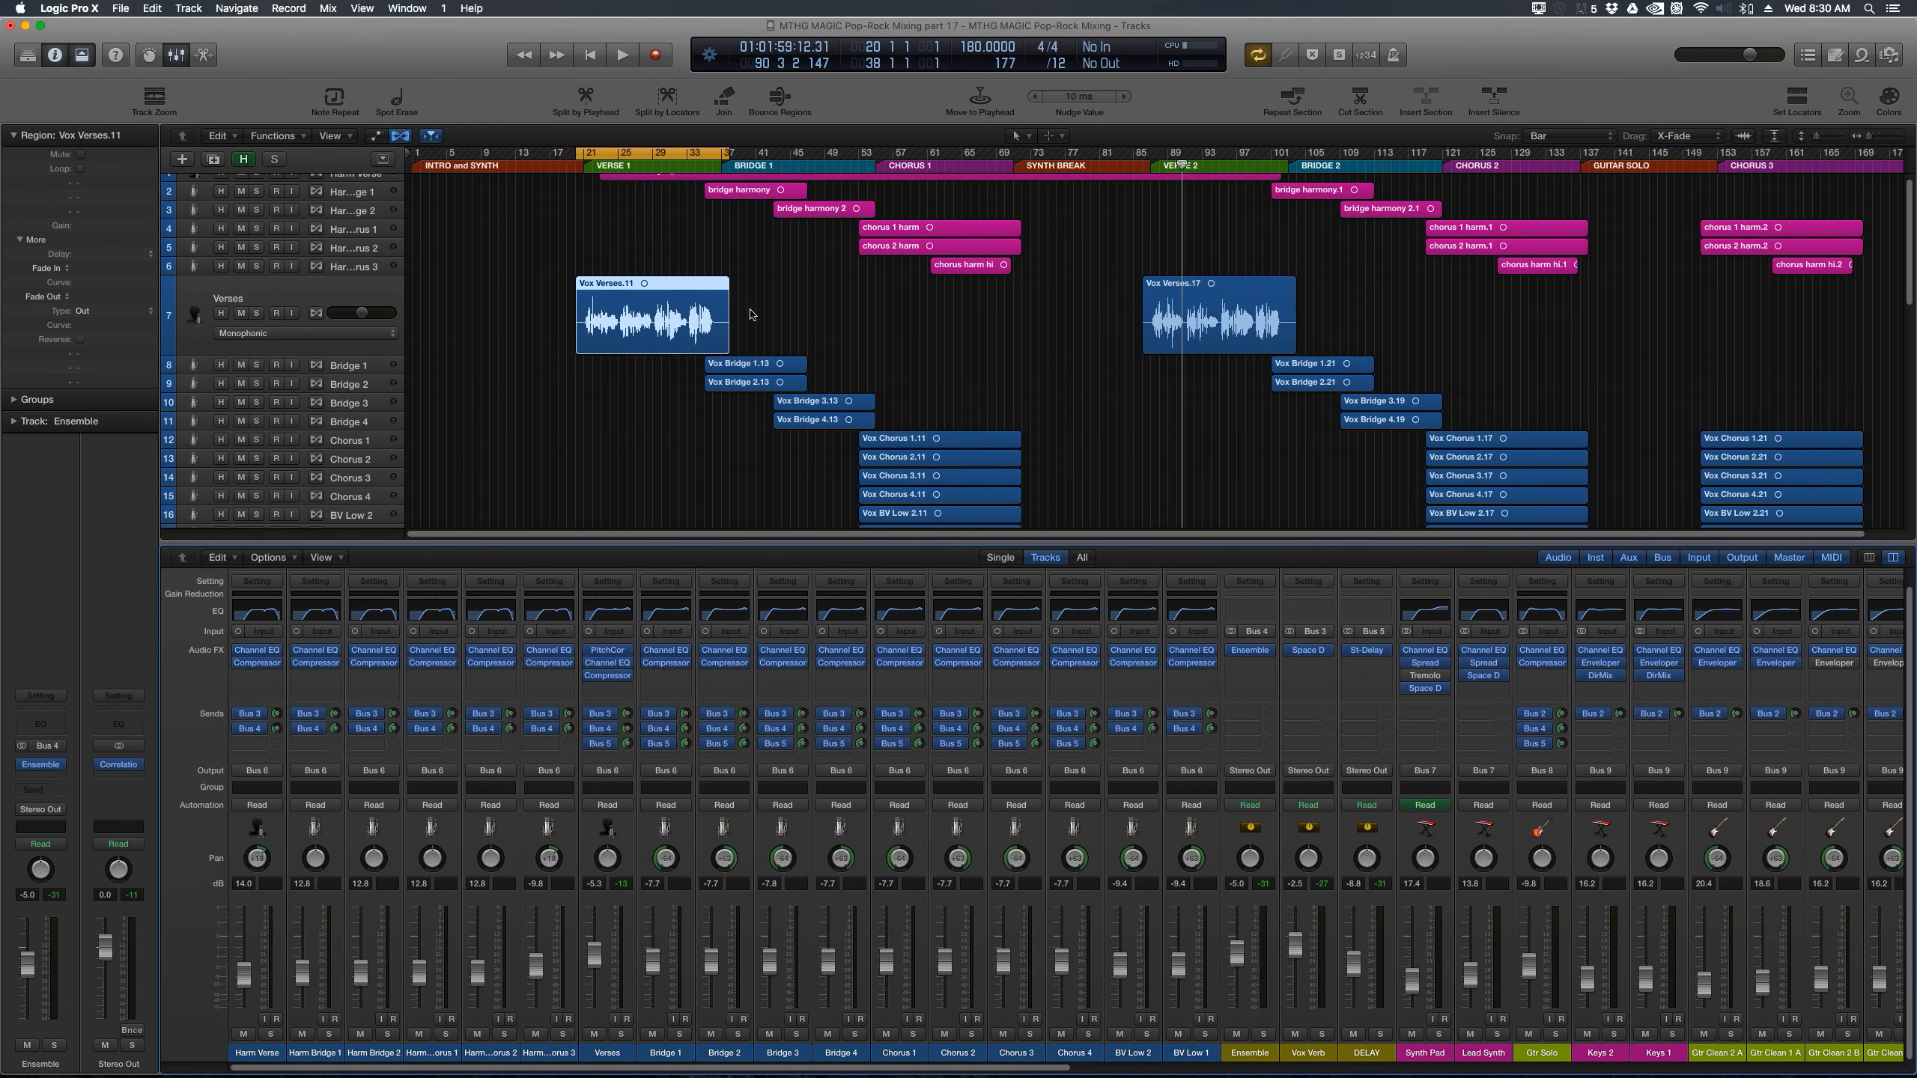
{"action": "key", "text": "space"}
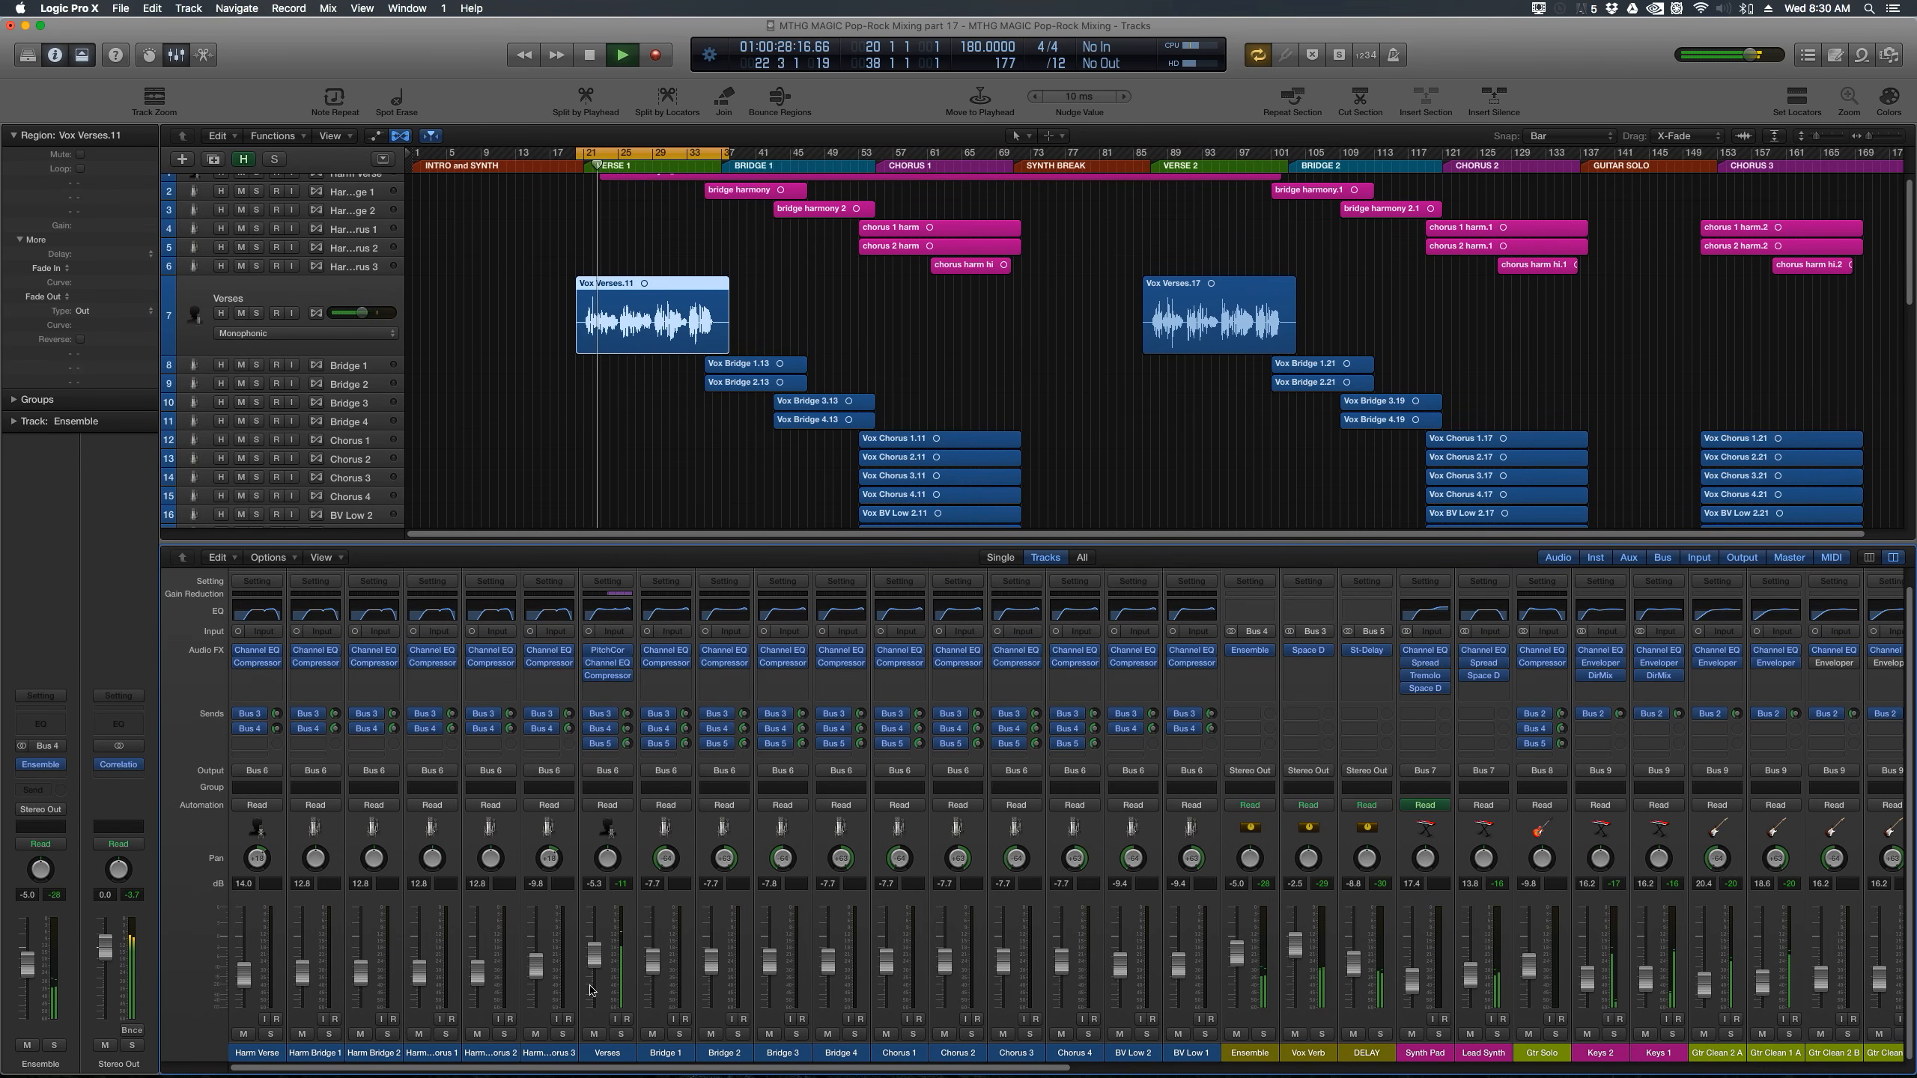
{"action": "left_click_drag", "start_coordinate": [592, 965], "coordinate": [593, 961]}
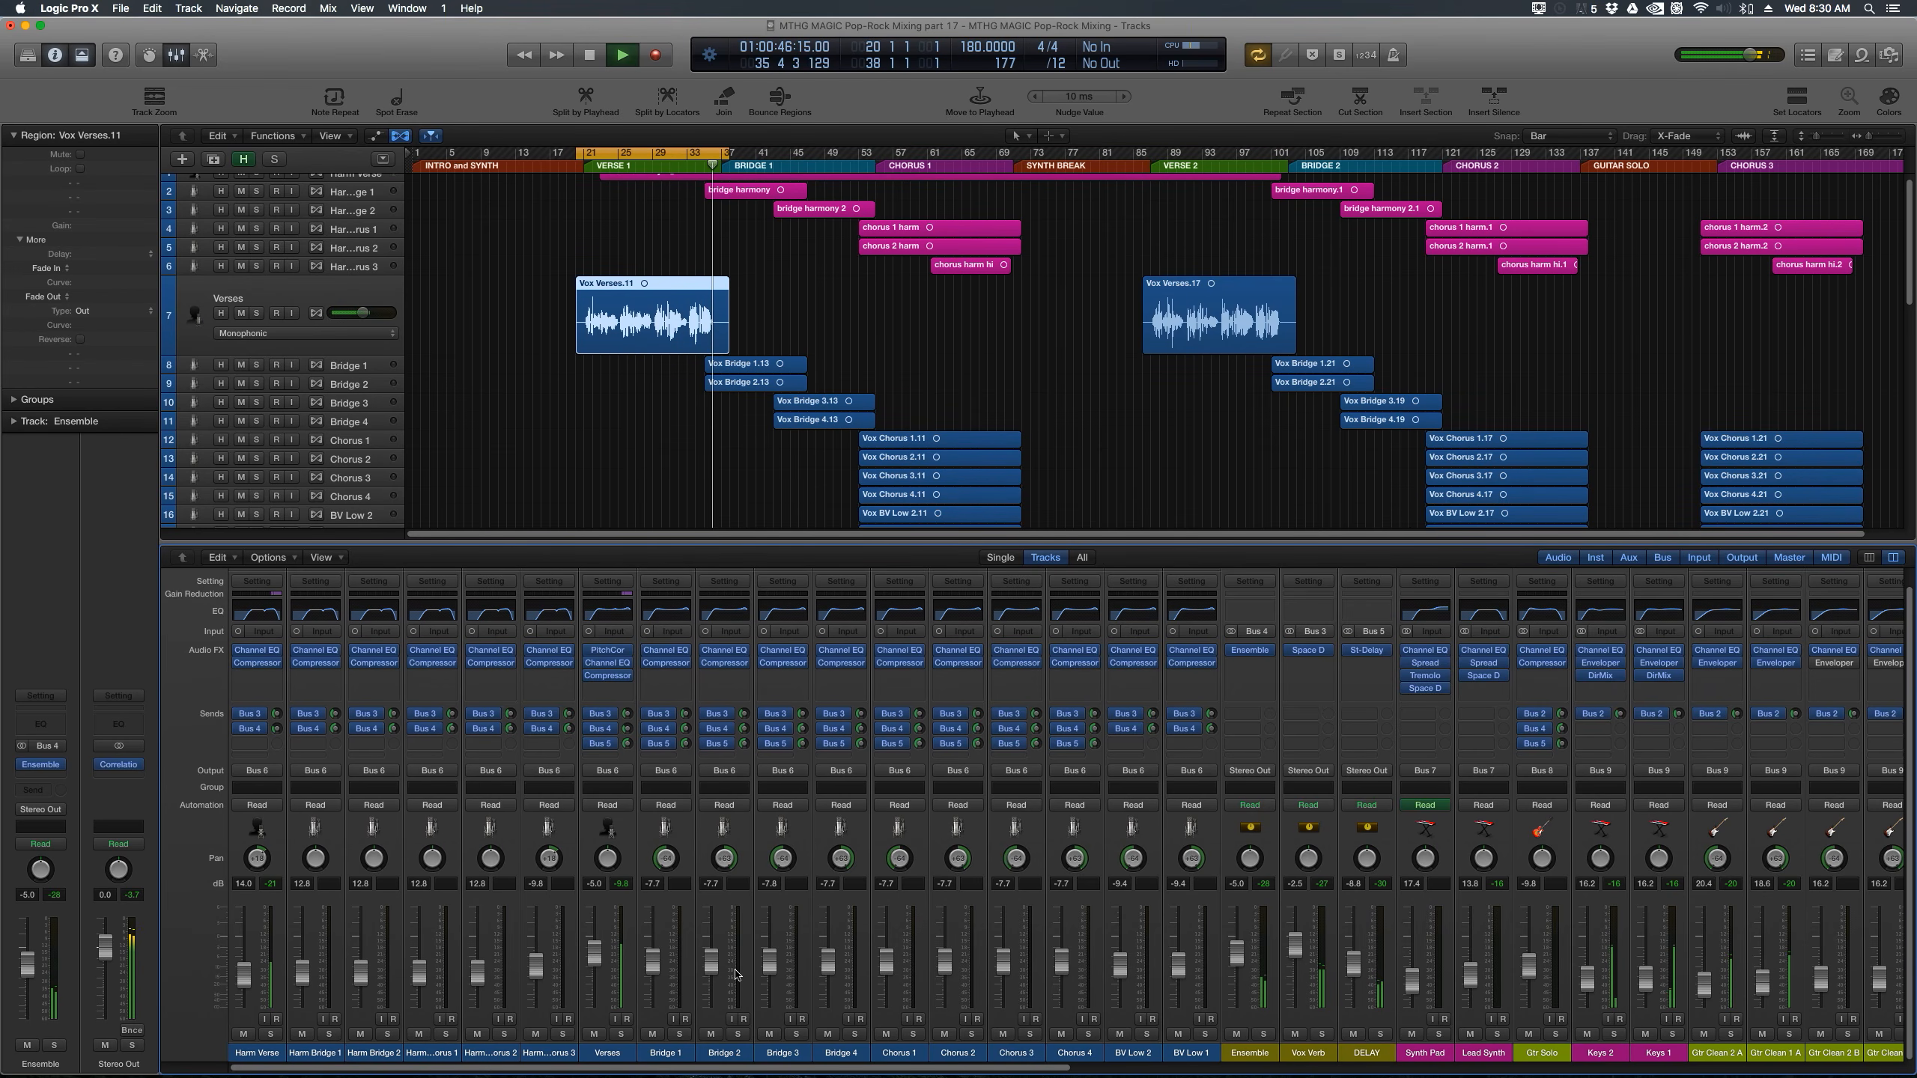
{"action": "key", "text": "space"}
Step: Set the cycle range to the Vox Verses.17 region in Verse 2 and play it with the full mix
{"action": "left_click", "coordinate": [1155, 325]}
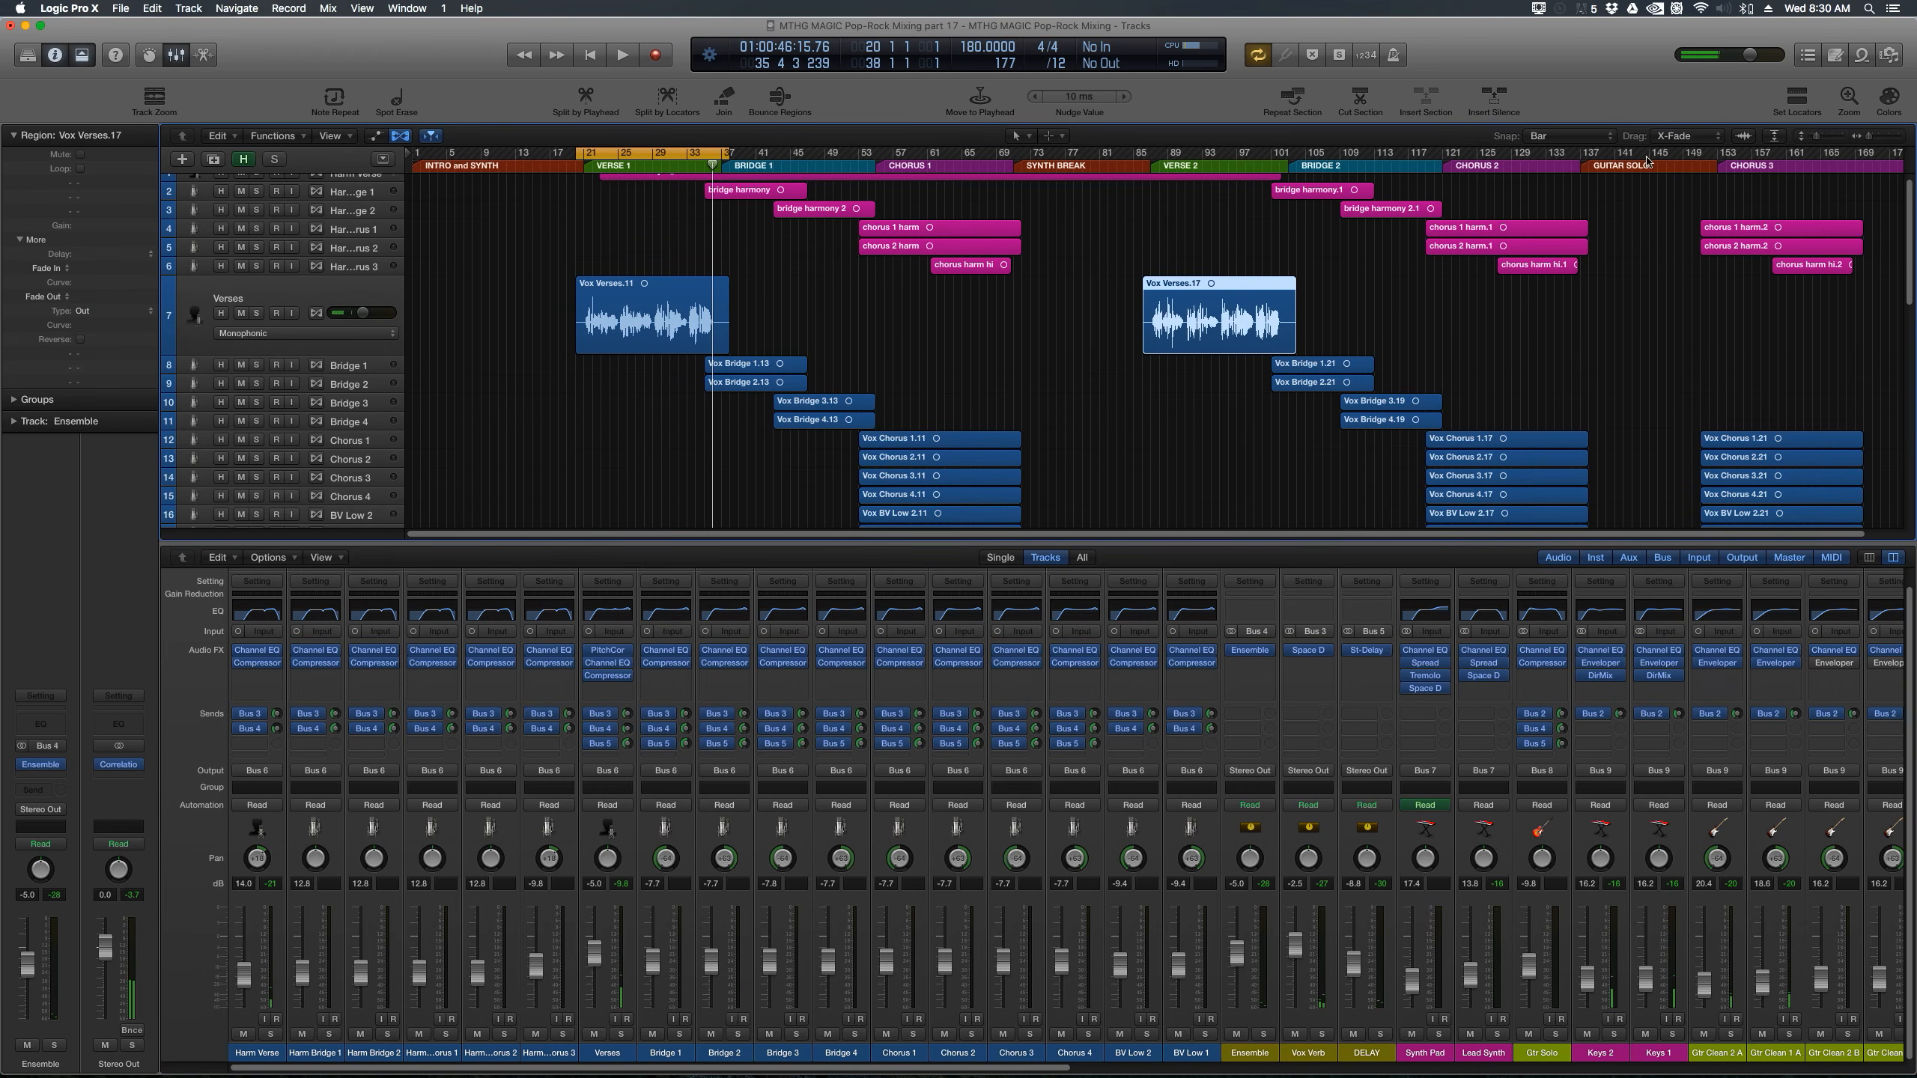
{"action": "left_click", "coordinate": [1806, 108]}
{"action": "key", "text": "space"}
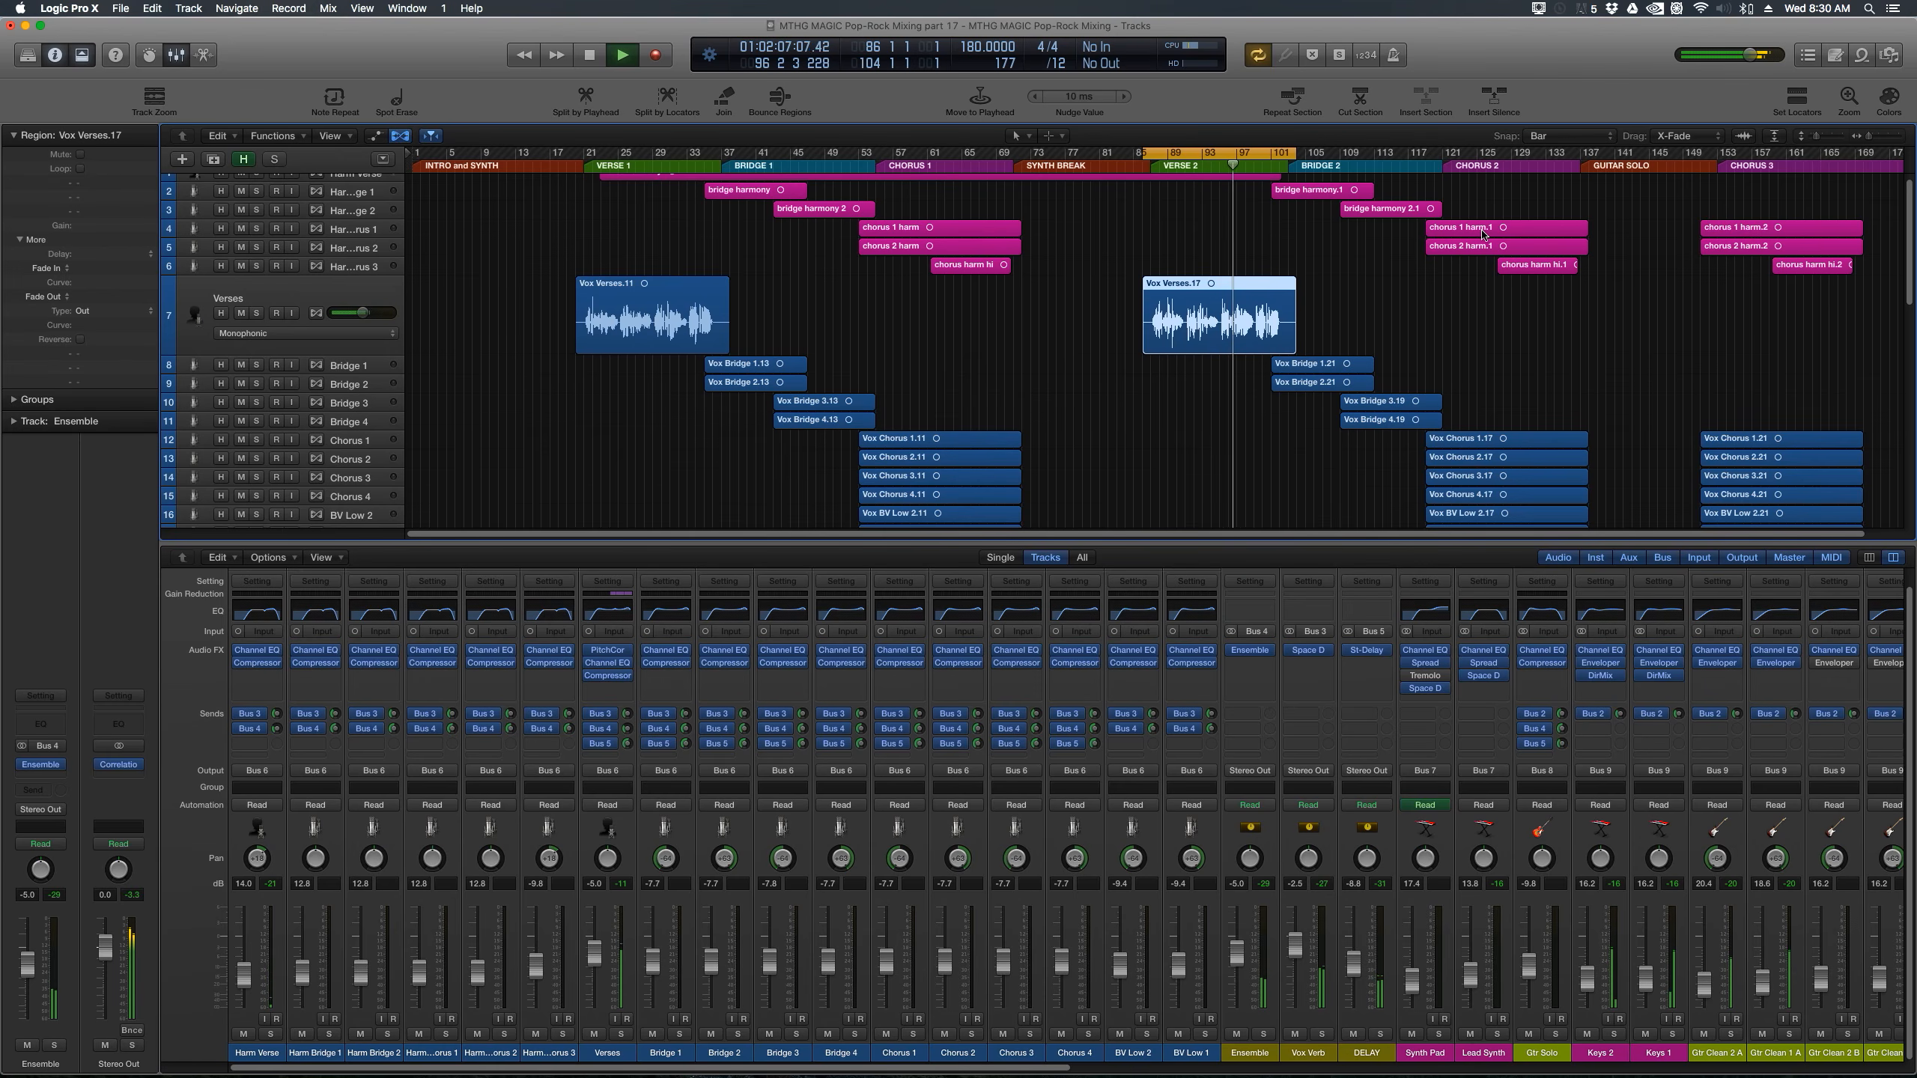
Step: Reopen Pitch Correction on the Verses track and set its Response to 48.7 ms with playback stopped
{"action": "left_click", "coordinate": [608, 652]}
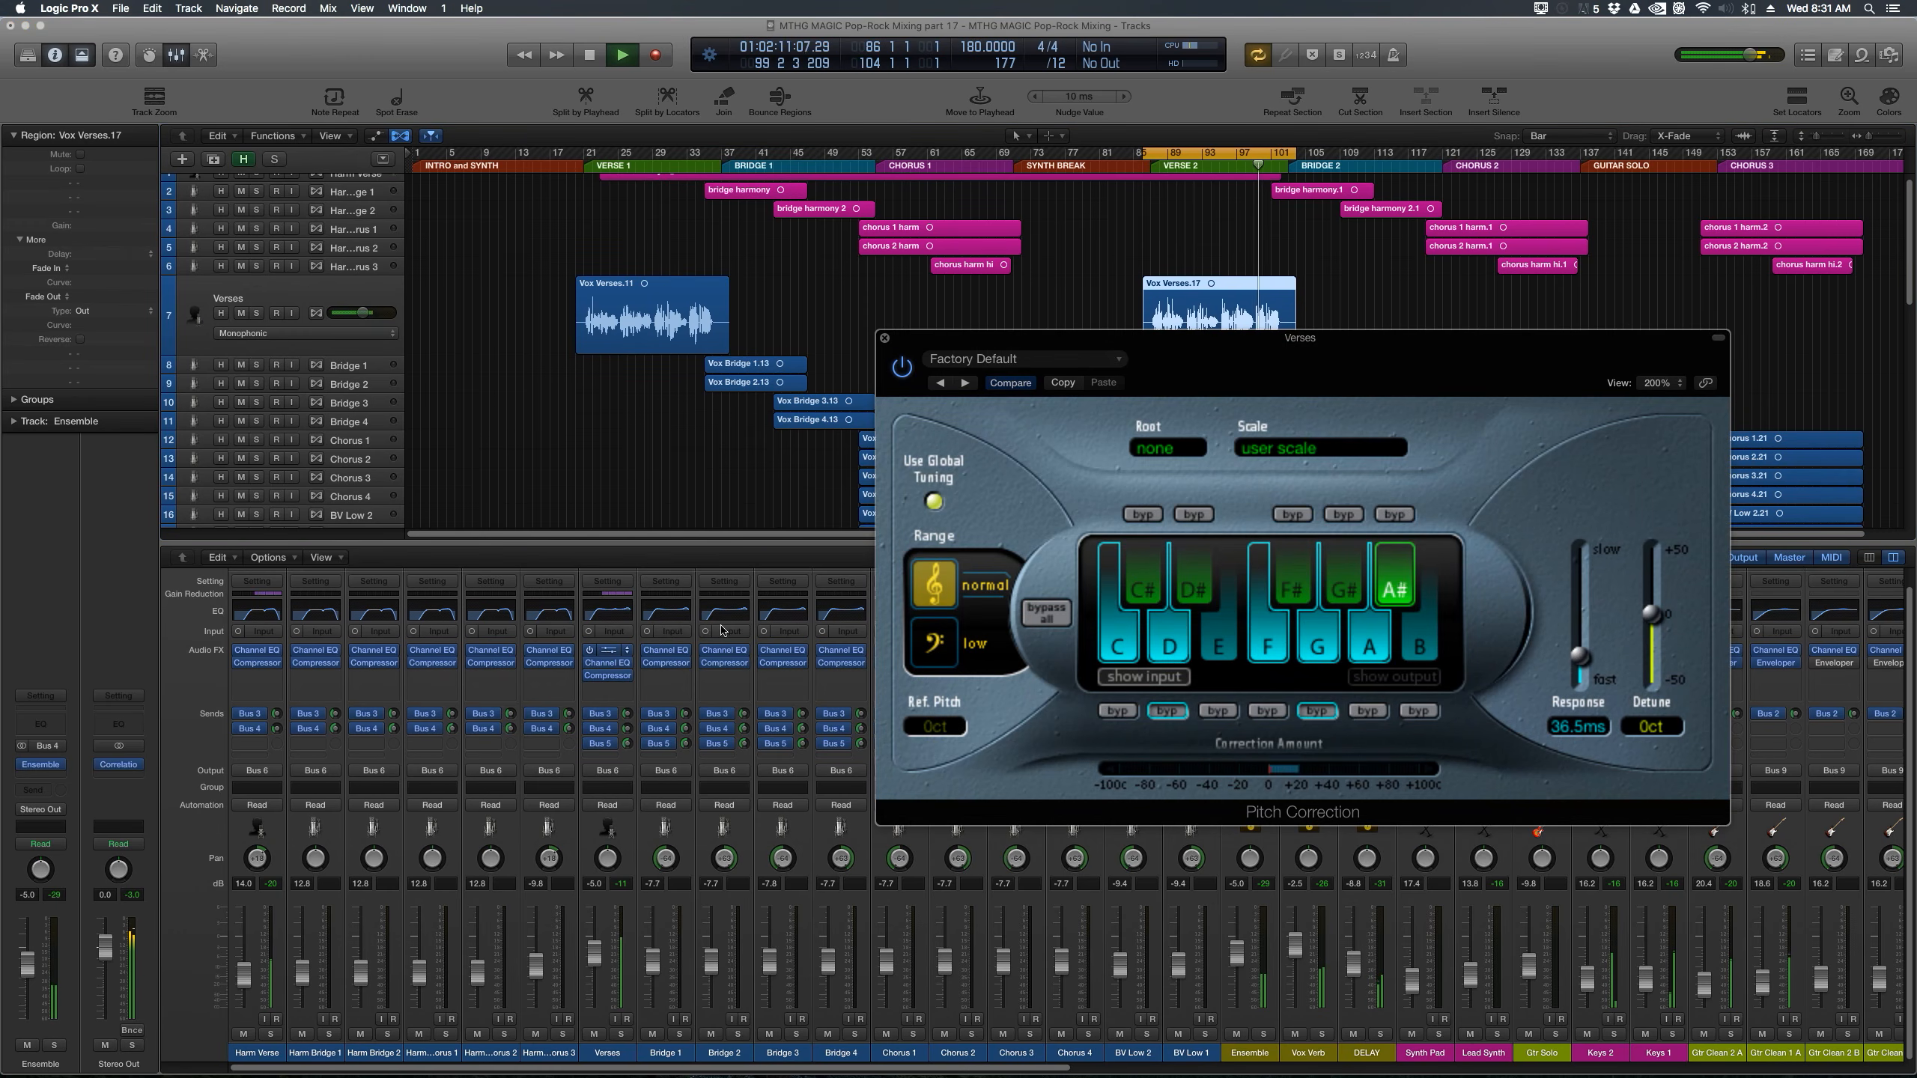
{"action": "left_click_drag", "start_coordinate": [1044, 412], "coordinate": [1022, 459]}
{"action": "key", "text": "space"}
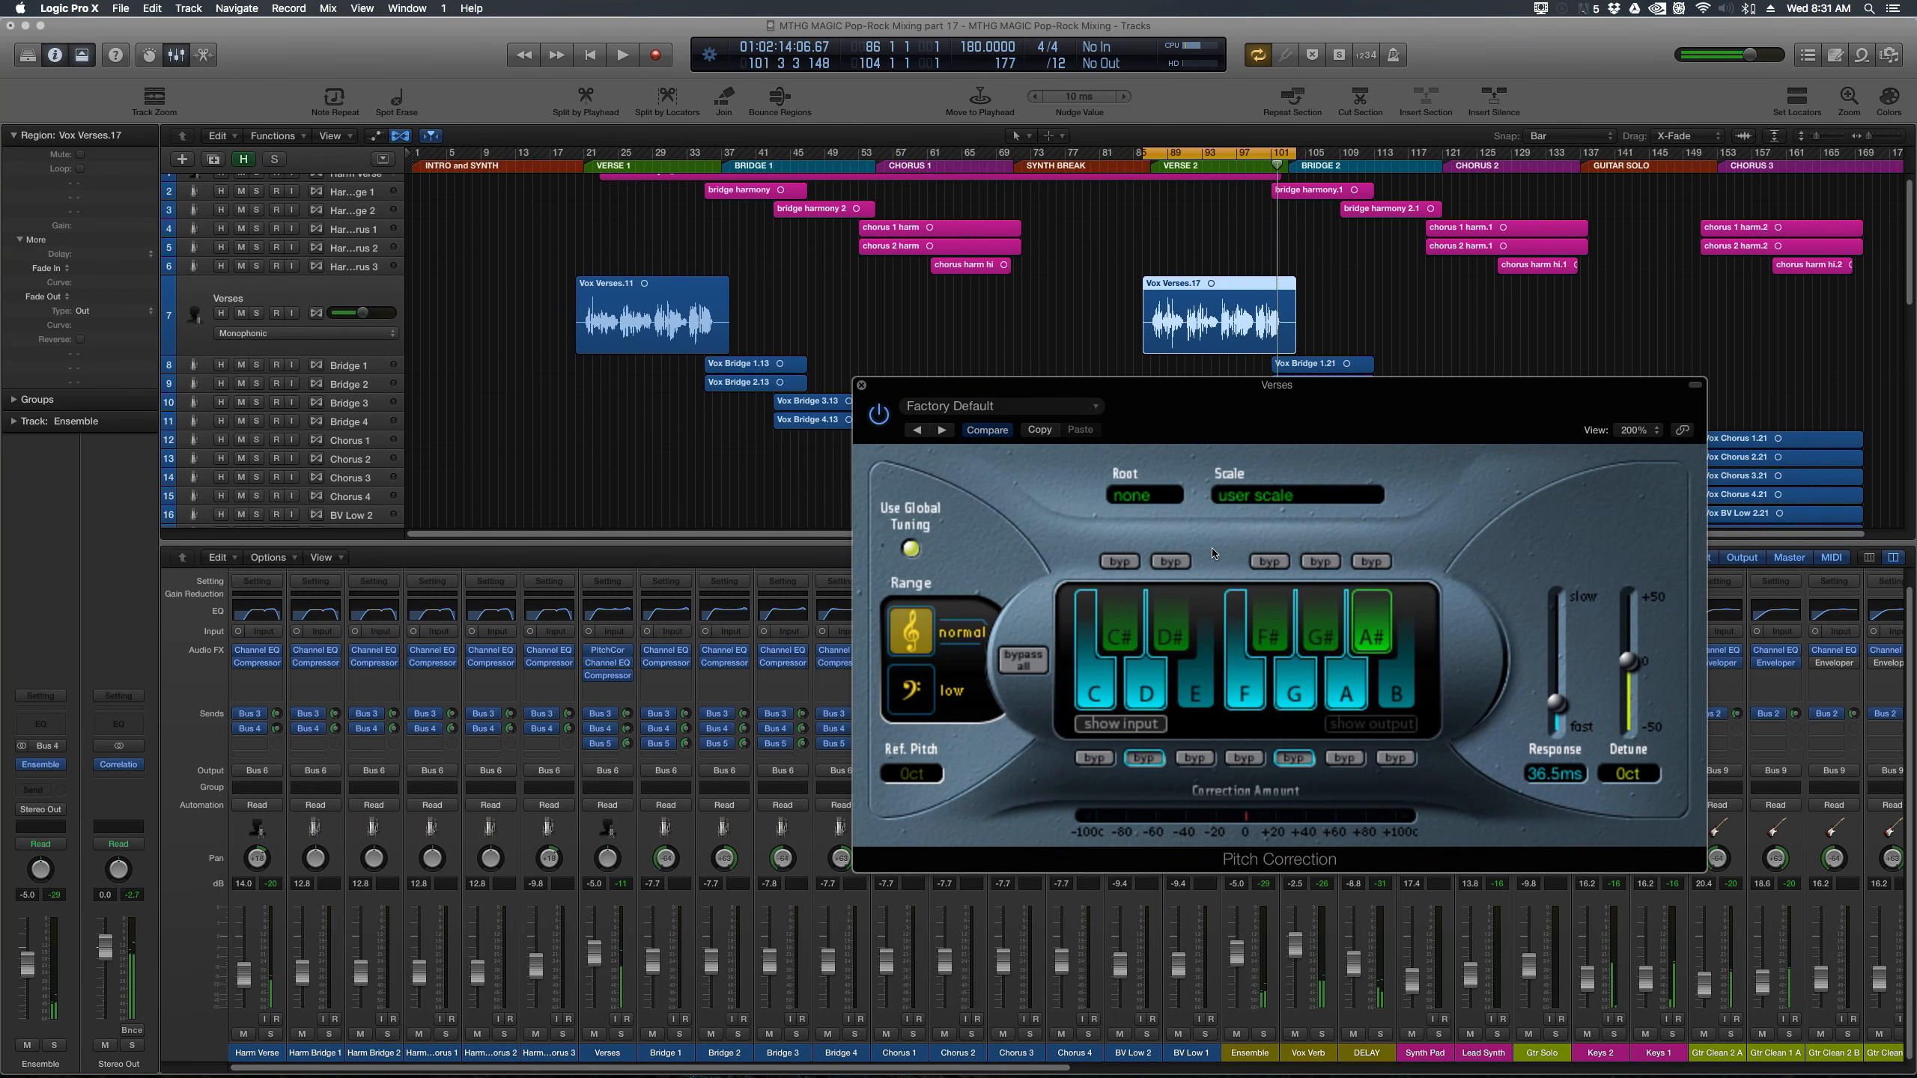
{"action": "left_click_drag", "start_coordinate": [1555, 712], "coordinate": [1559, 707]}
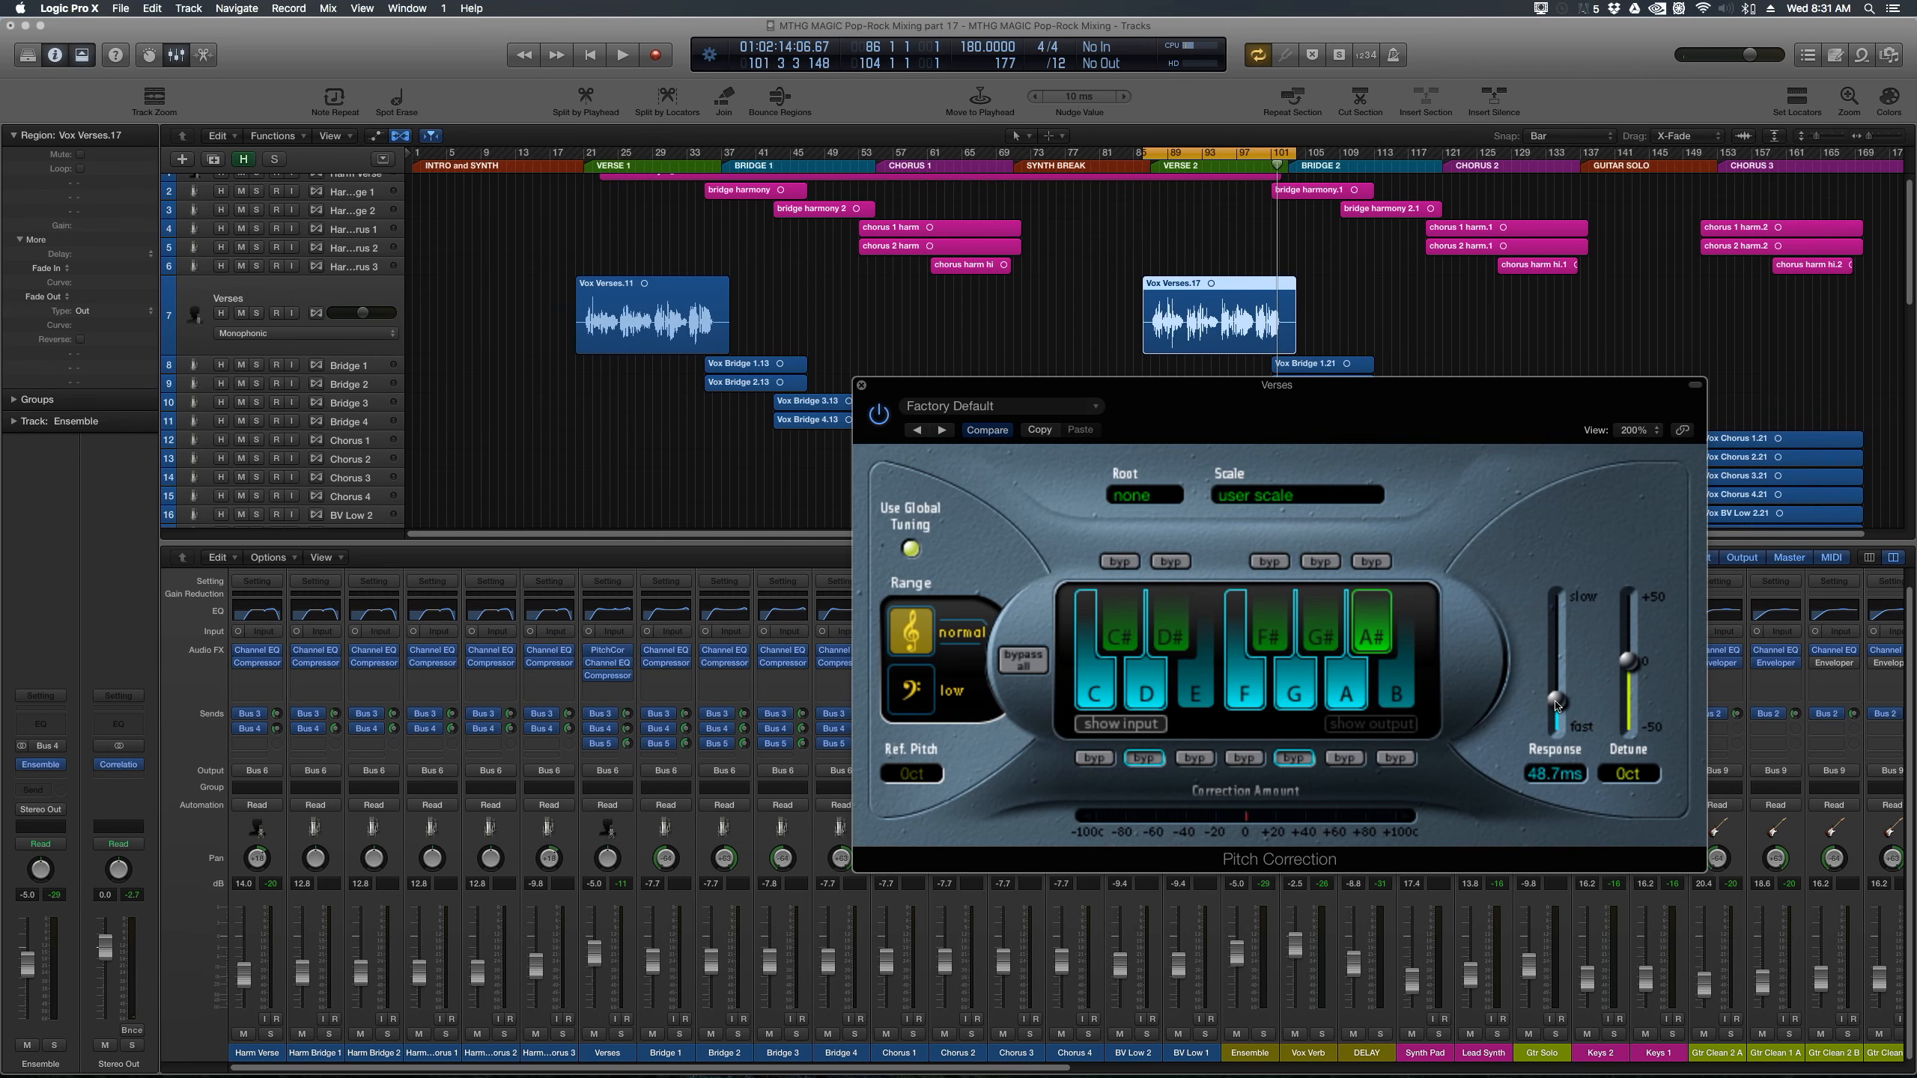